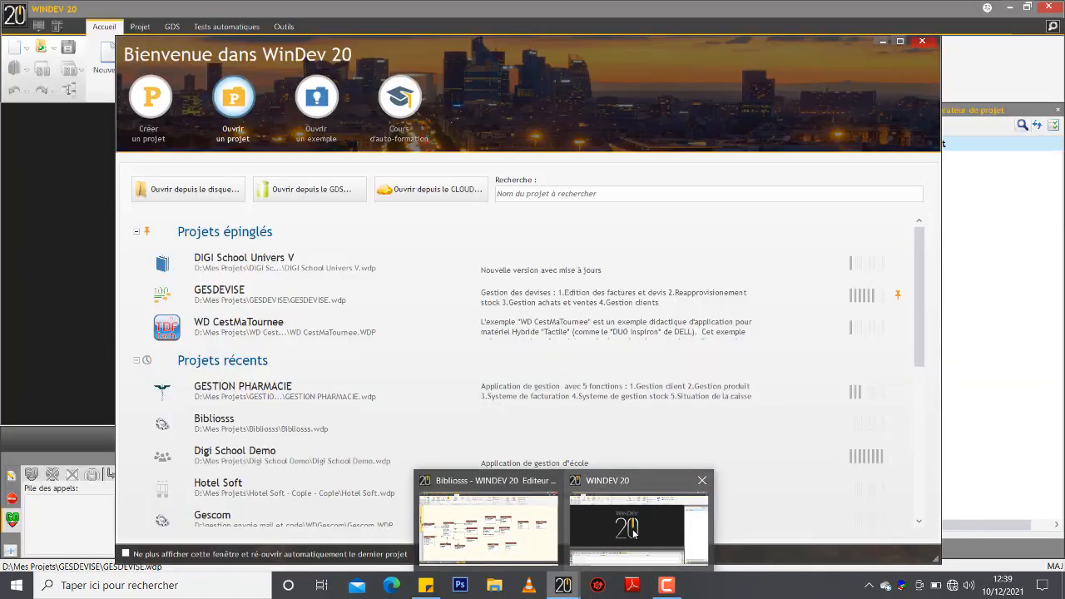
Switch to the WinDev 20 welcome window and start creating a Windows or Linux application project
left_click(632, 534)
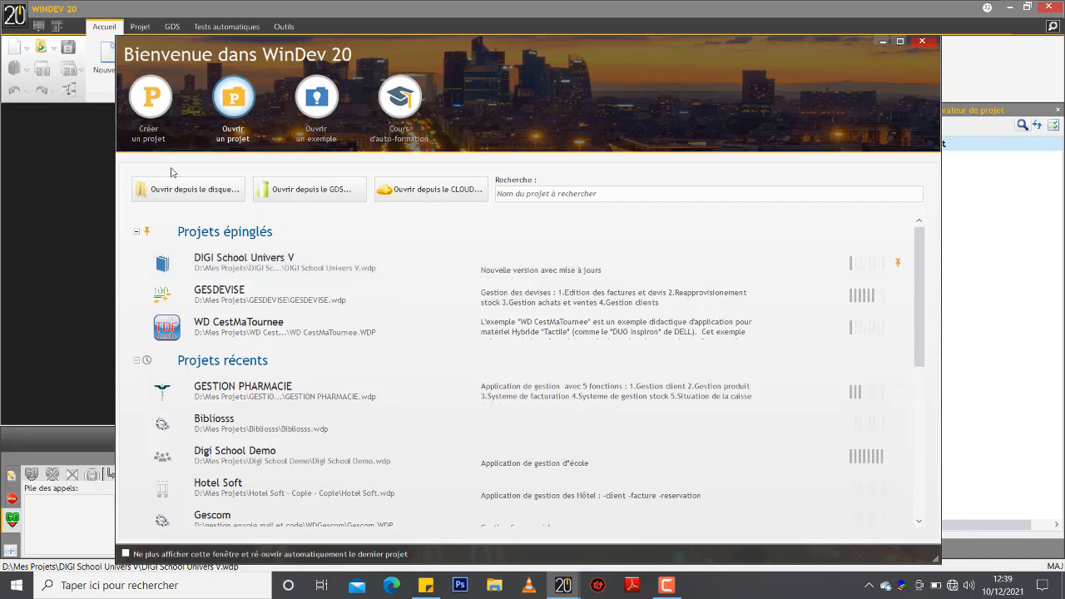
left_click(157, 112)
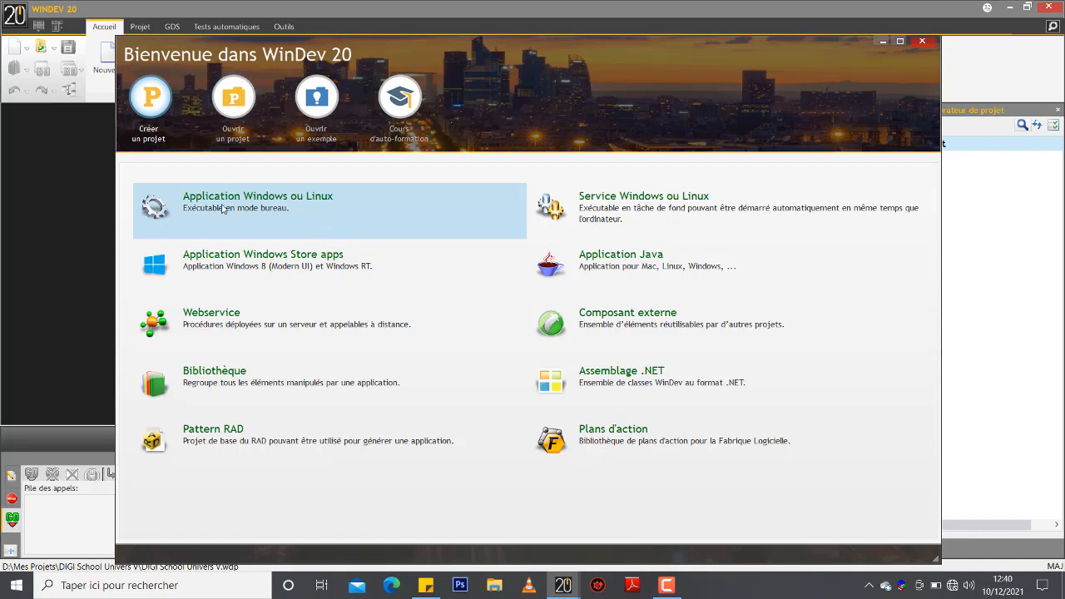
double_click(306, 204)
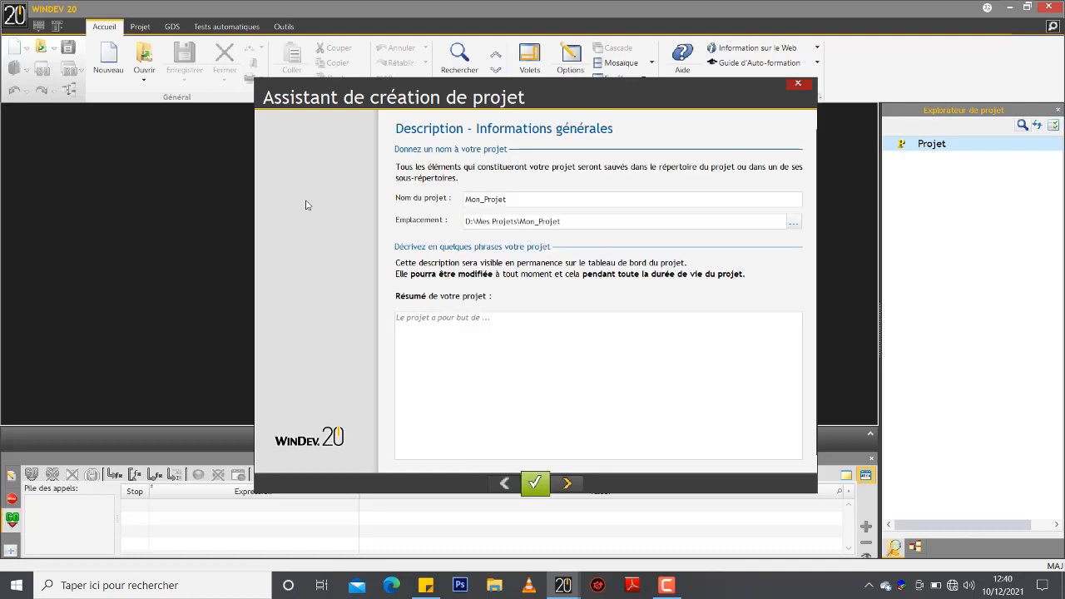
Name the new project GESBIBLIO
left_click(509, 330)
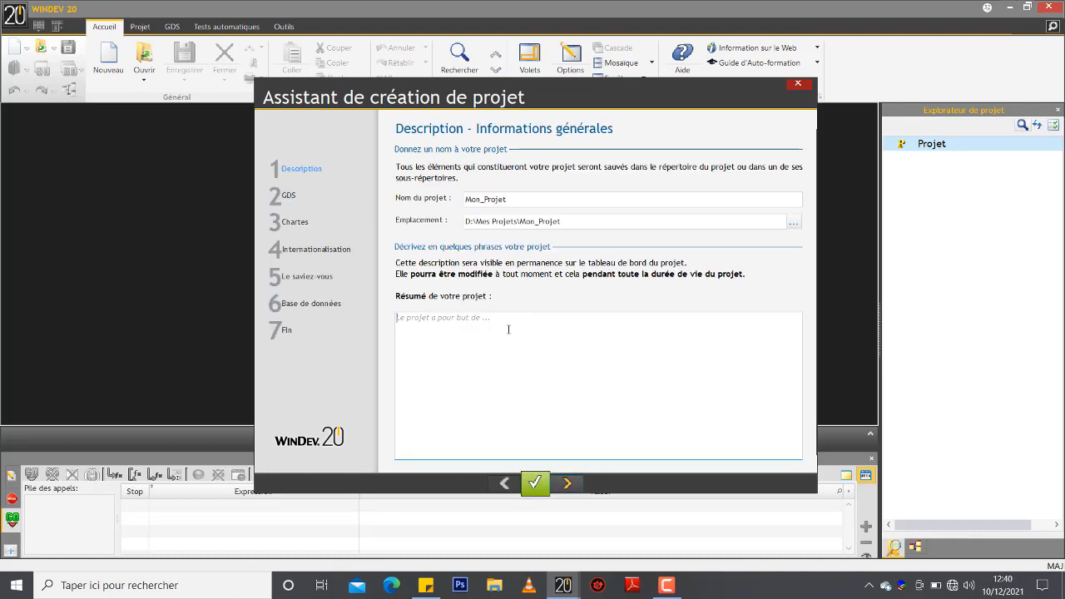
left_click(480, 198)
type("G")
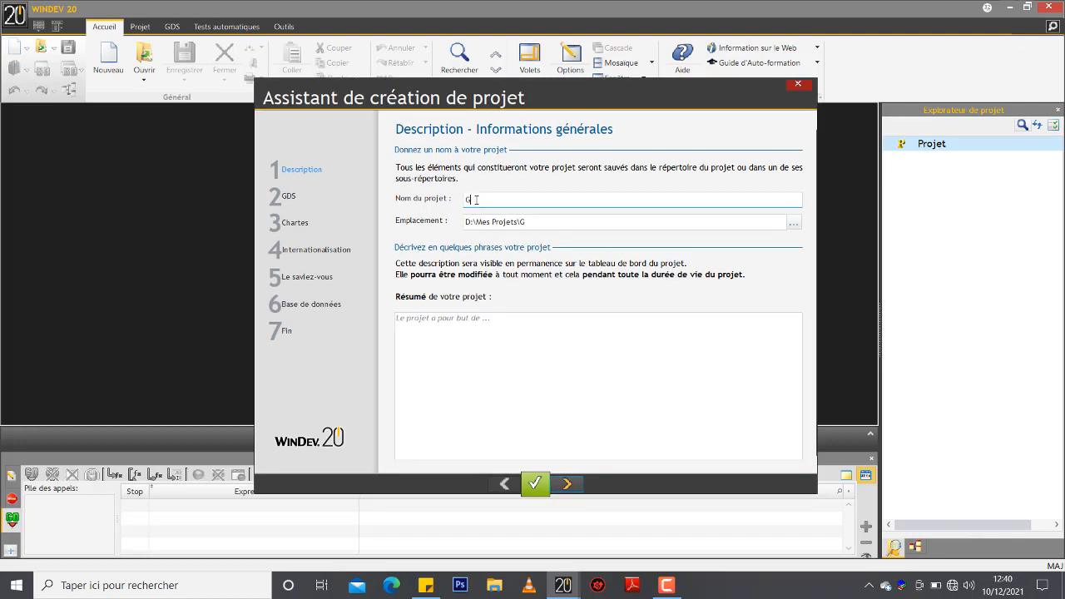
type("EST")
type("BIO")
type("B")
type("L")
key("BackSpace")
key("BackSpace")
key("BackSpace")
key("BackSpace")
key("BackSpace")
key("BackSpace")
key("BackSpace")
type("BIBLIO")
Begin the project summary with "Gestion d'une bibliothéque avec 3 fonctions :" and the line "-Gestion etudiants"
left_click(478, 387)
type("G")
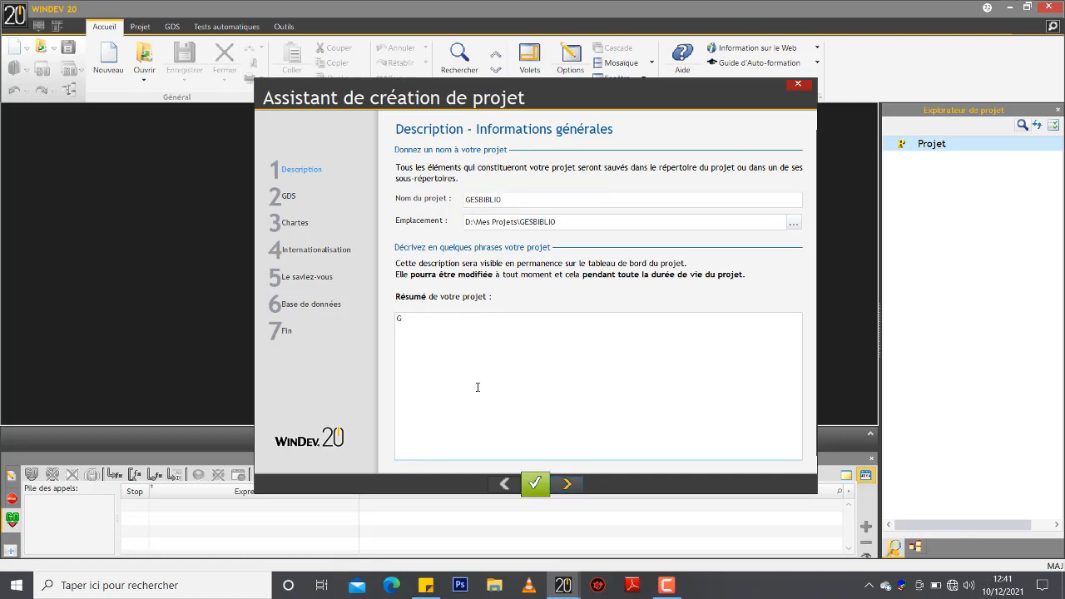
type("estion d")
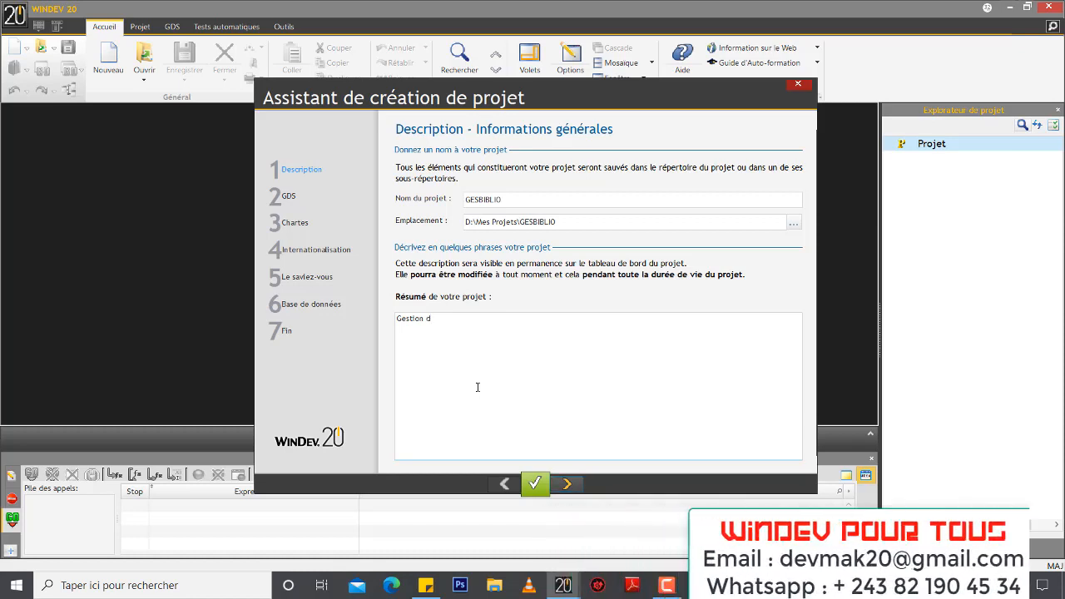
type("'une bibl")
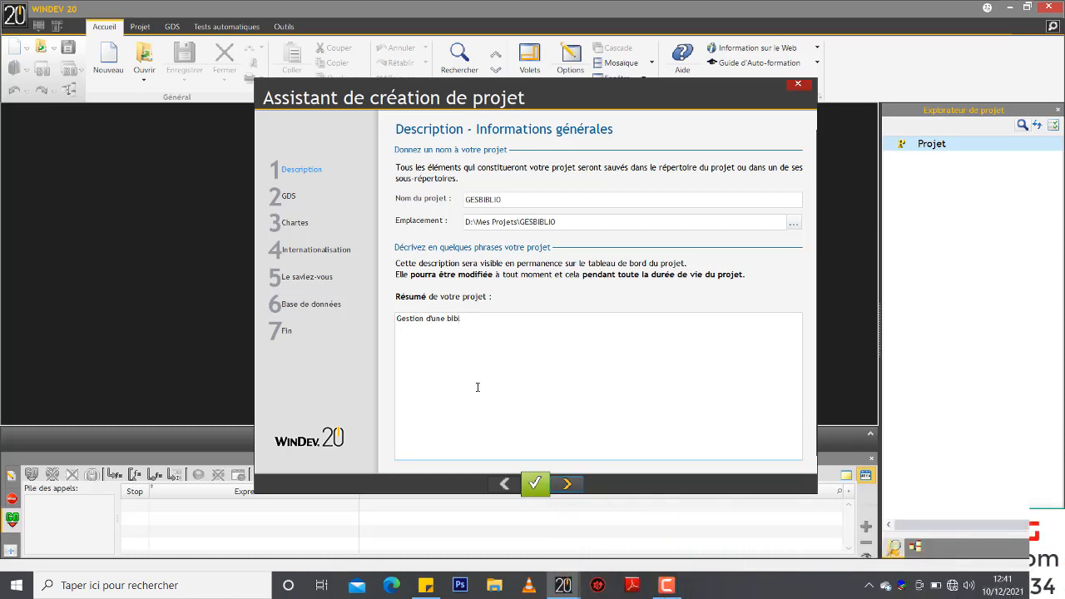
type("bilothè")
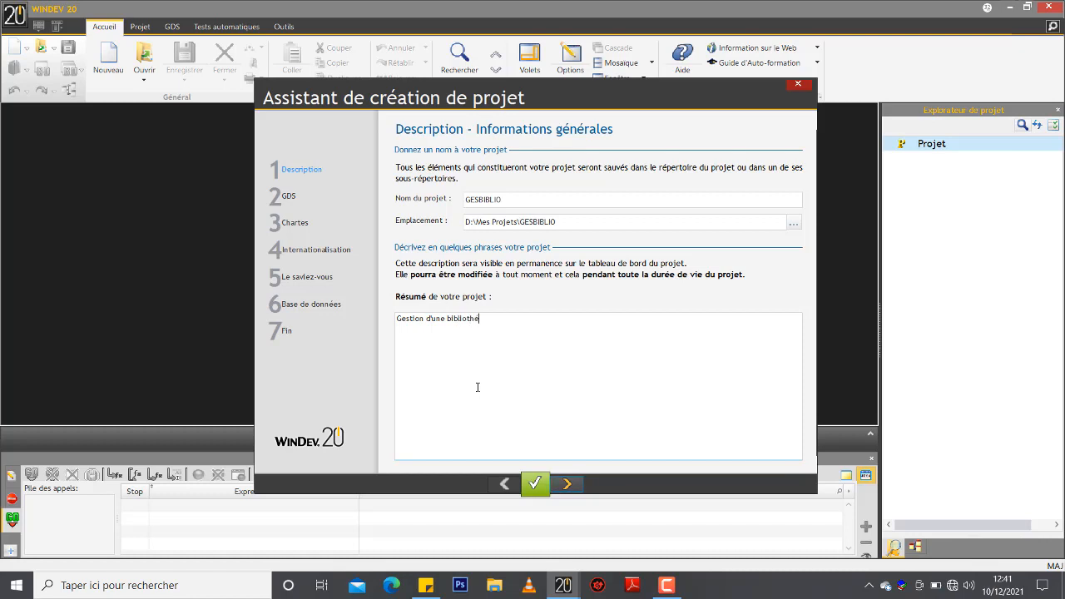
type("que")
type(" avec")
type(" 3 fon")
type("cti")
type("on")
type("s :")
type("Gestion")
type(" etudi")
type("ants")
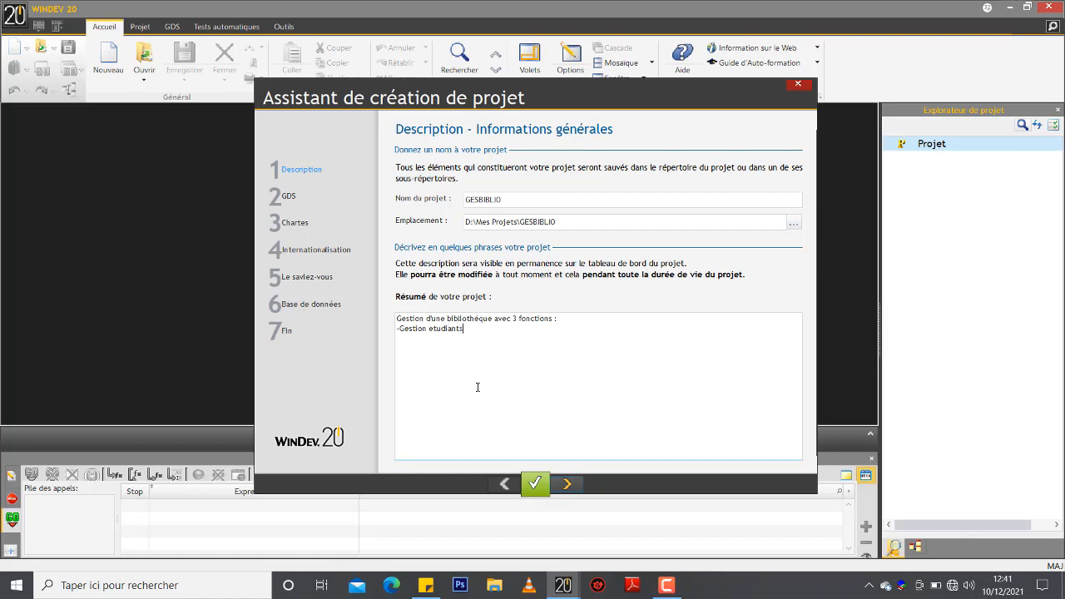
Add the line "-Gestion vente et commande (Stock)" to the project summary
key("Return")
type("-Gestion")
type("ge")
key("BackSpace")
key("BackSpace")
type("ven")
type("te ")
type("et")
type(" commande")
type(" (à")
type("-")
type(")à")
key("BackSpace")
key("Left")
key("BackSpace")
key("BackSpace")
type("Stock")
Add "-Gestion caisse" as the last line of the project summary and continue to the attached documents
key("Return")
type("-GE")
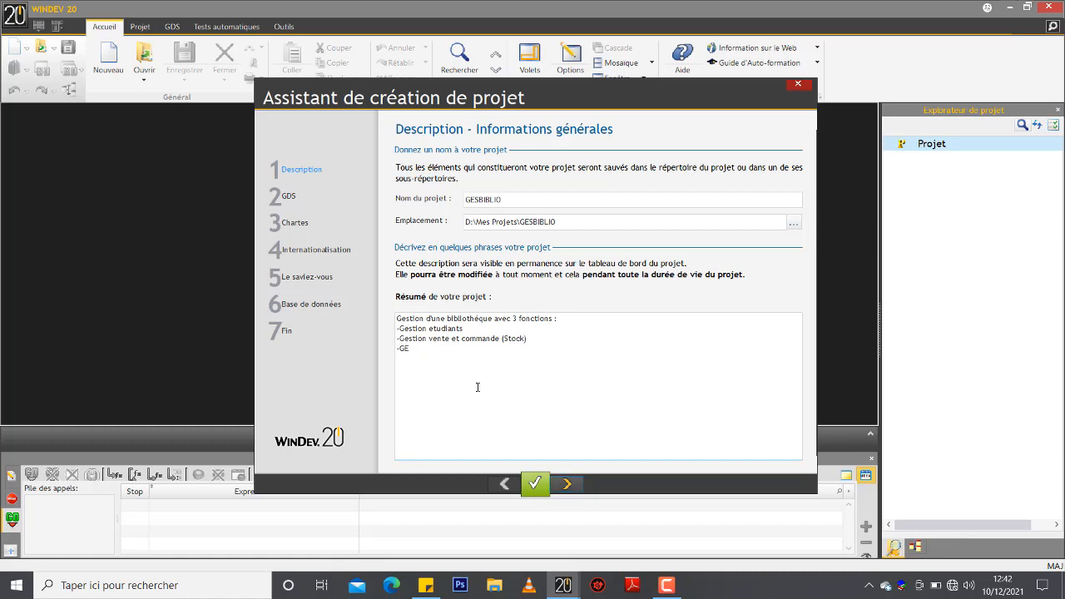
type("stion caisse")
left_click(410, 349)
key("BackSpace")
type("e")
left_click(466, 340)
left_click(568, 487)
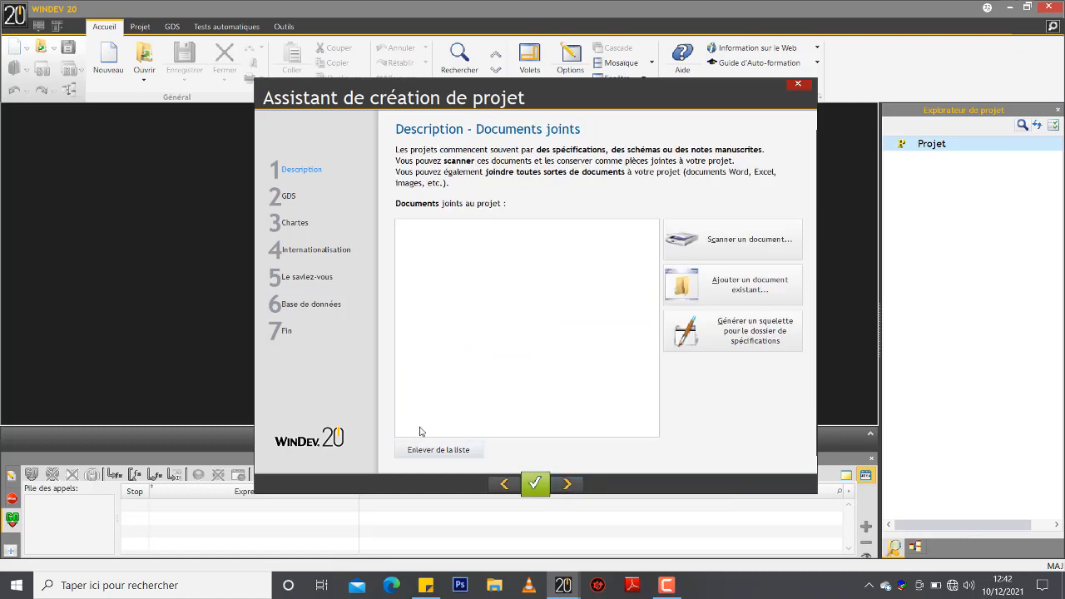
Attach no documents and accept the Windows platform, the 32-bit executable and the <Standard> programming charter
left_click(569, 485)
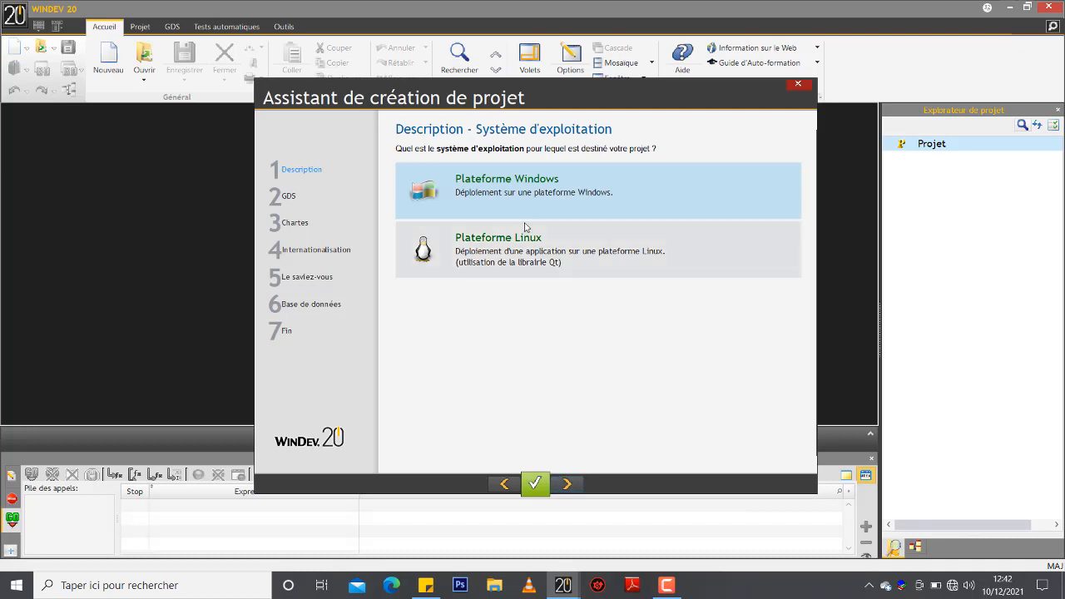
left_click(567, 483)
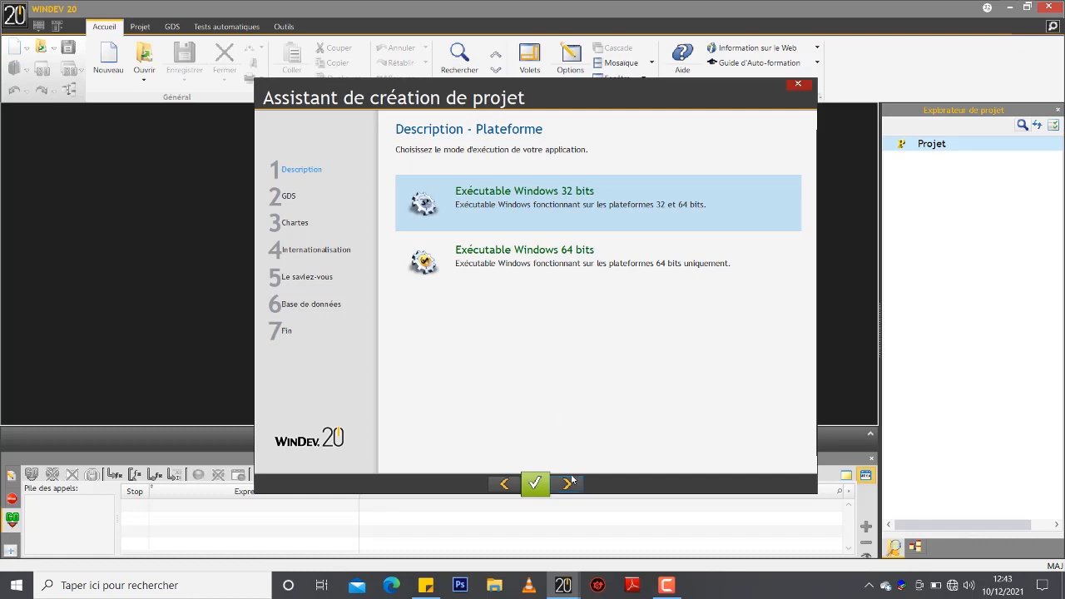
left_click(569, 484)
left_click(569, 485)
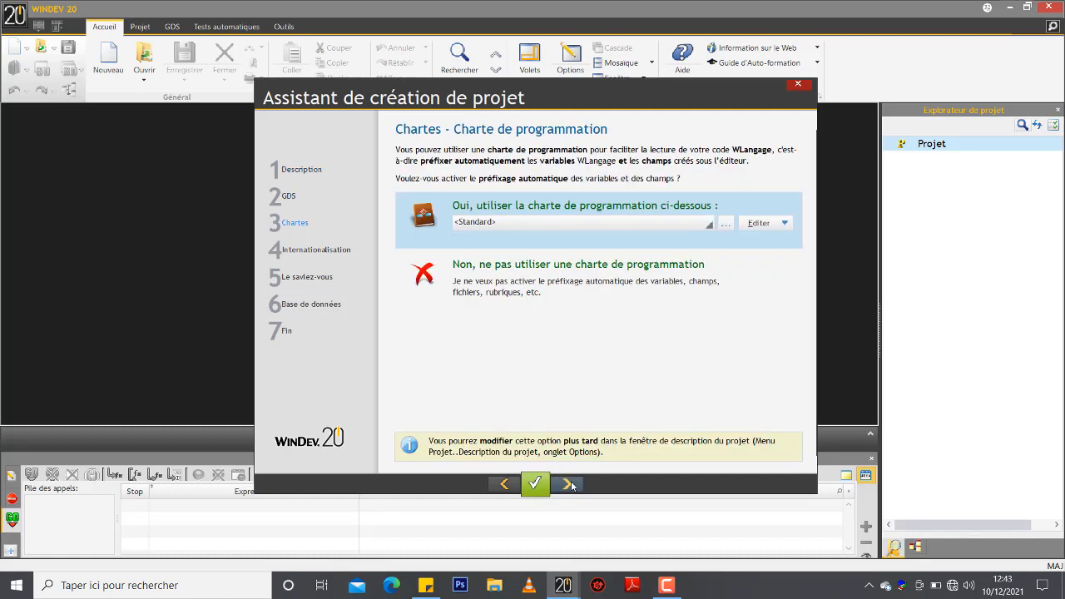
left_click(569, 485)
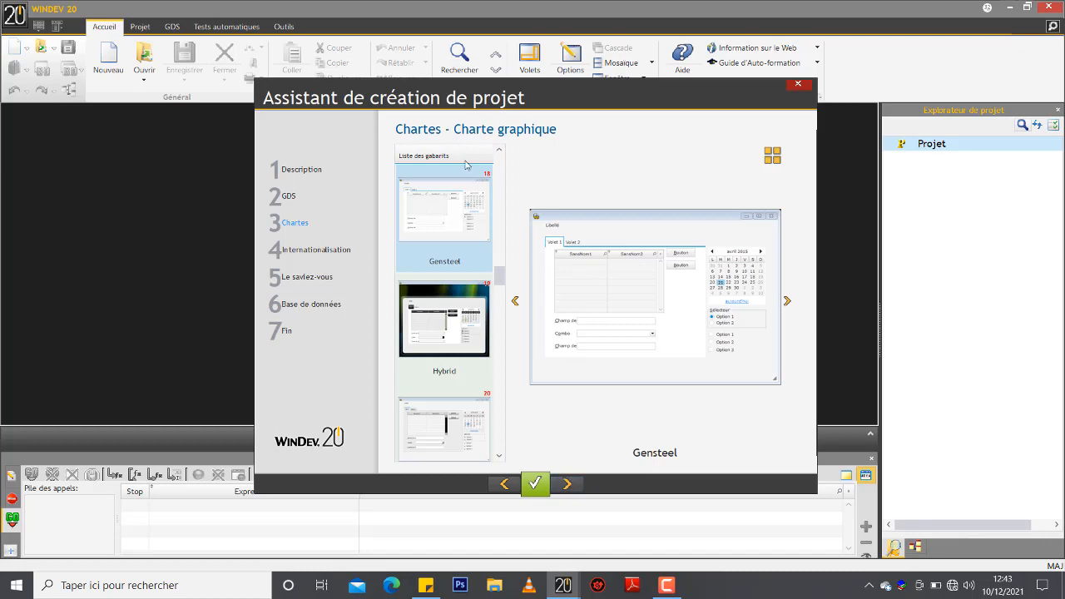
Browse the window templates, keep Gensteel, and accept the predefined 800 x 600 window size with no maximum limit
scroll(502, 235, "up", 3)
scroll(501, 232, "up", 3)
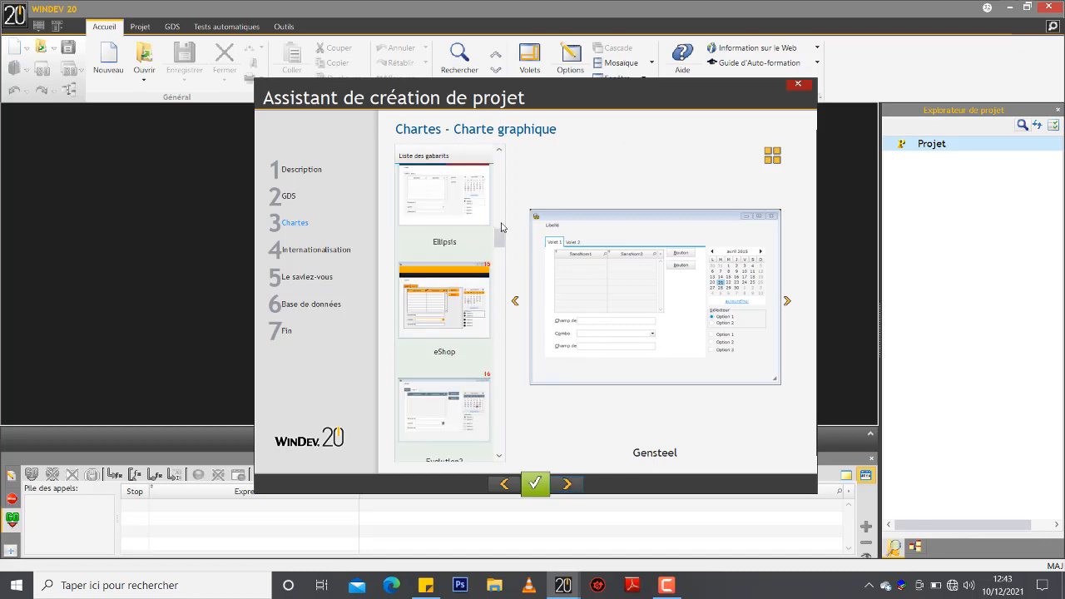
left_click(454, 295)
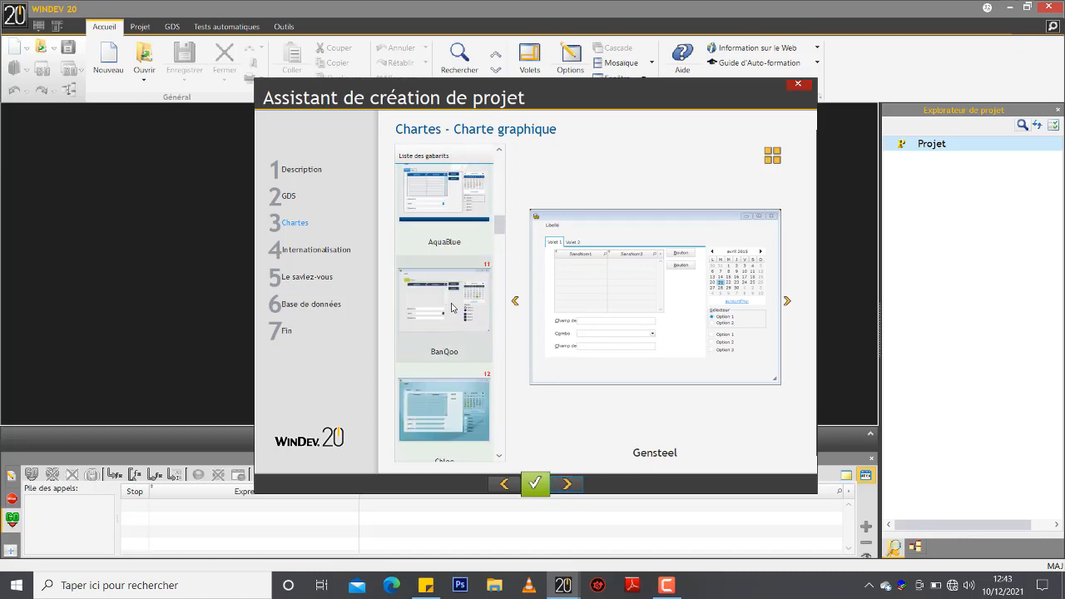
left_click(568, 483)
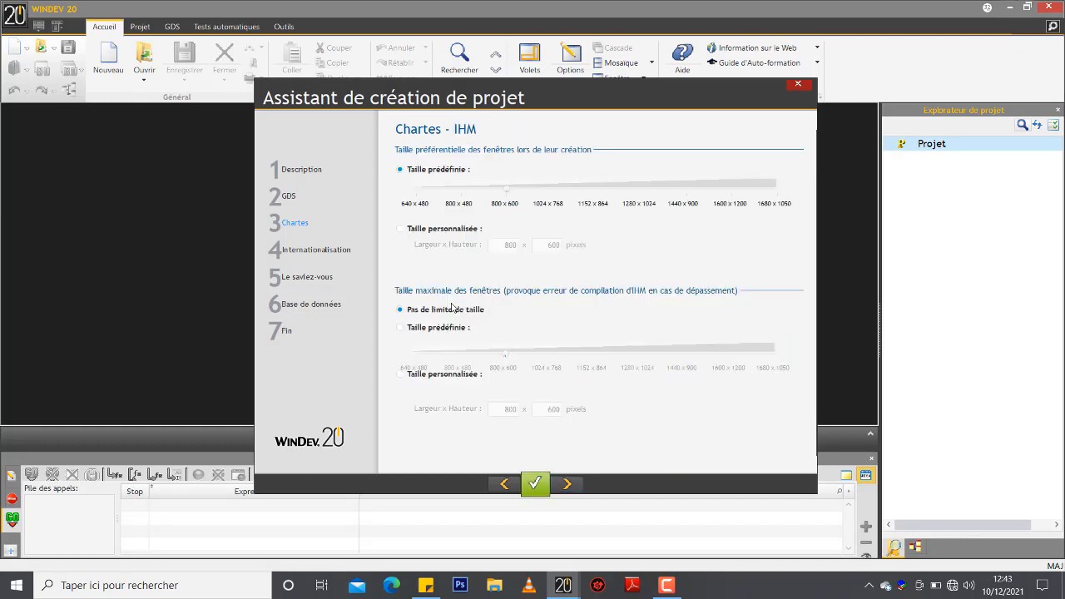
left_click(581, 489)
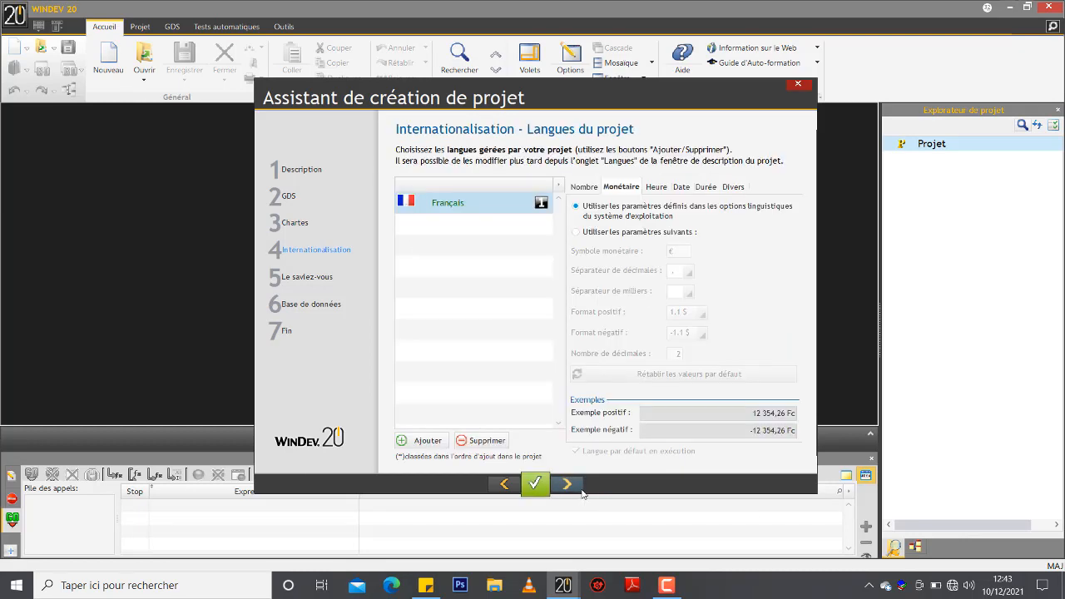
Set a custom $ currency symbol for French and keep the system number, time and date formats
left_click(637, 233)
left_click(675, 252)
type("$")
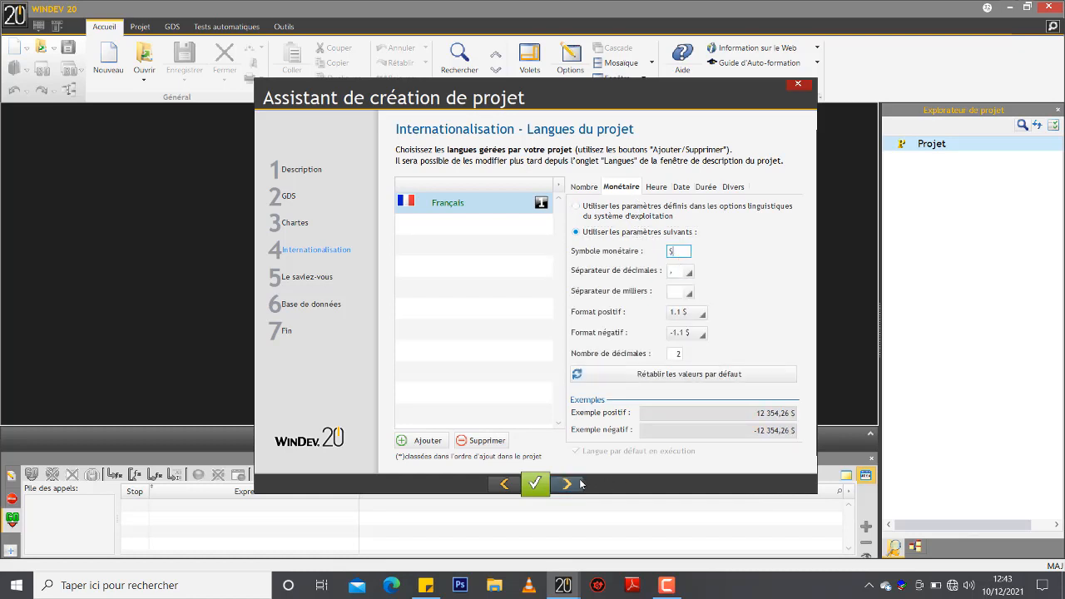
left_click(592, 187)
left_click(616, 187)
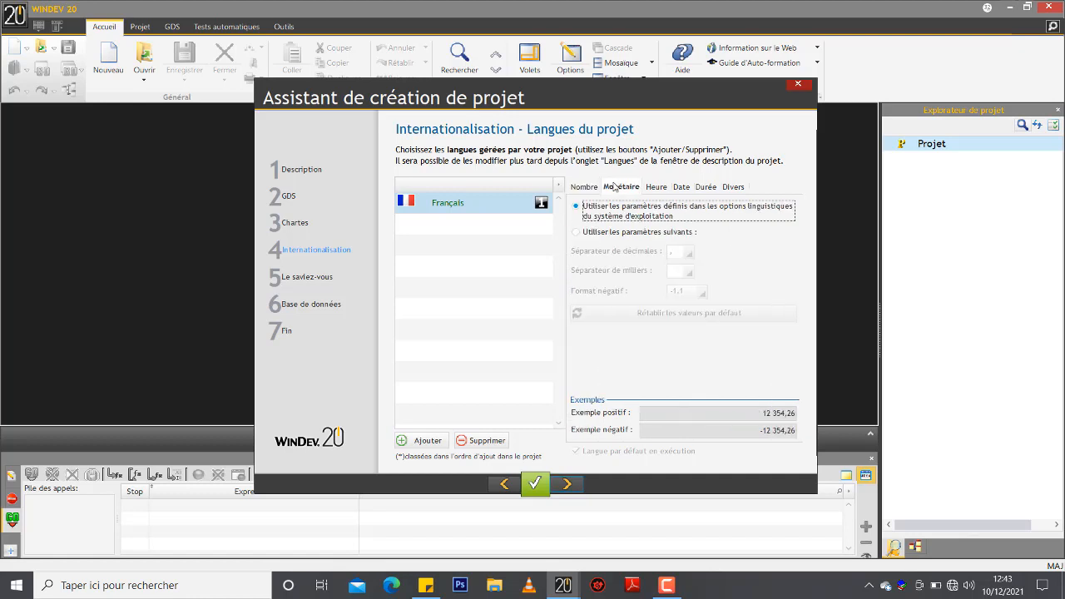
left_click(649, 190)
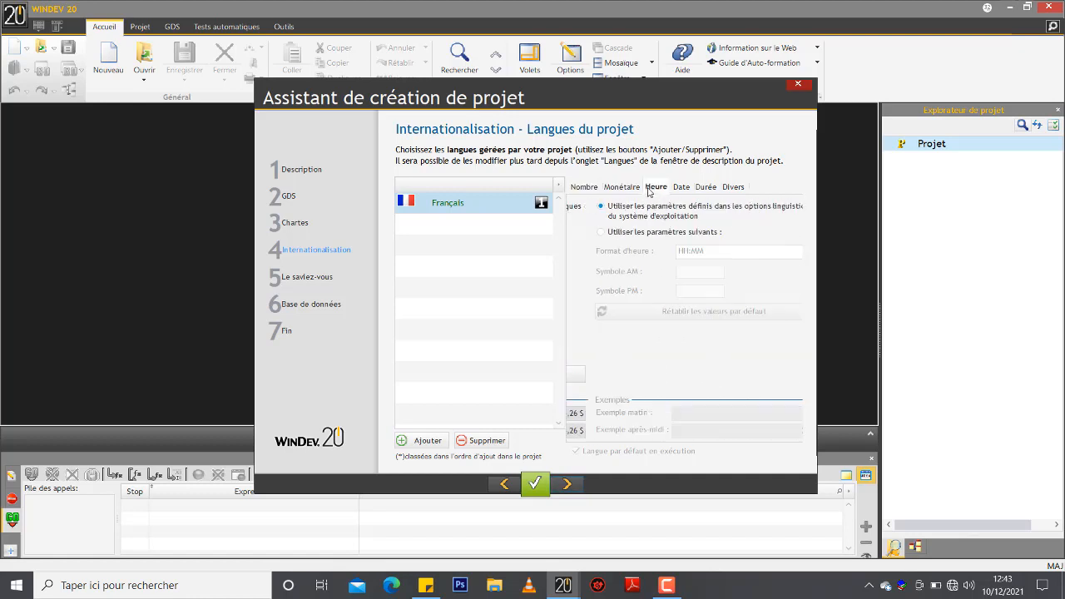
left_click(687, 185)
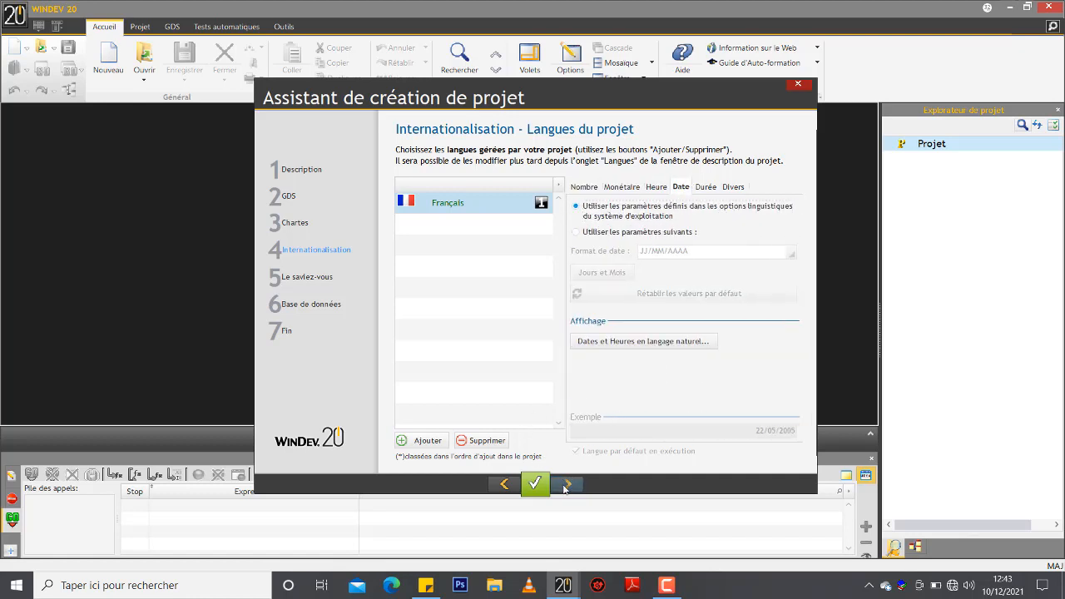
left_click(566, 485)
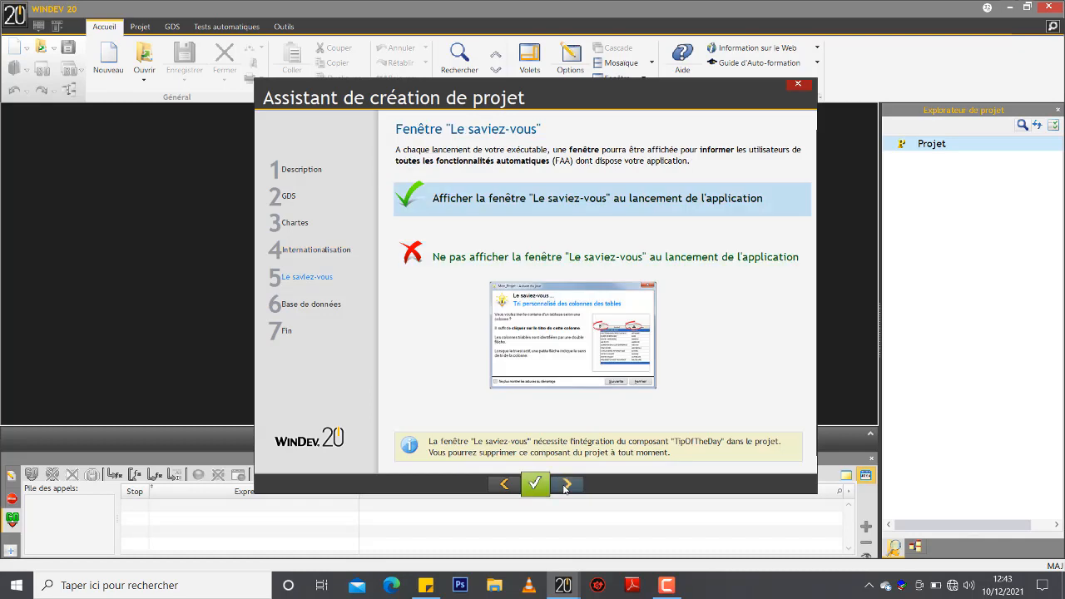
Disable the "Le saviez-vous" window at application launch and choose to create a new database
left_click(613, 268)
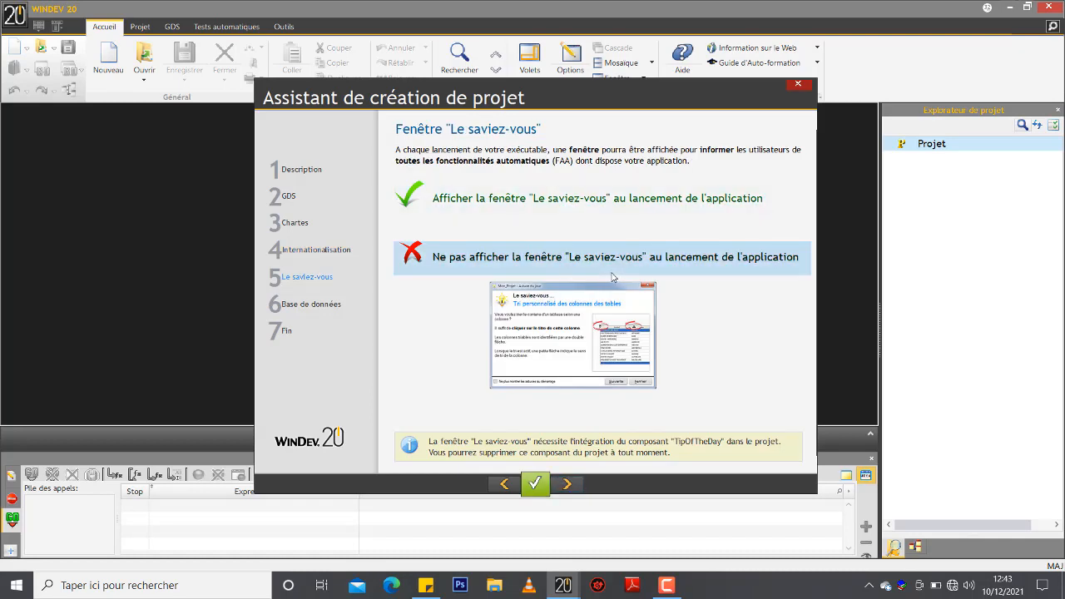
left_click(566, 484)
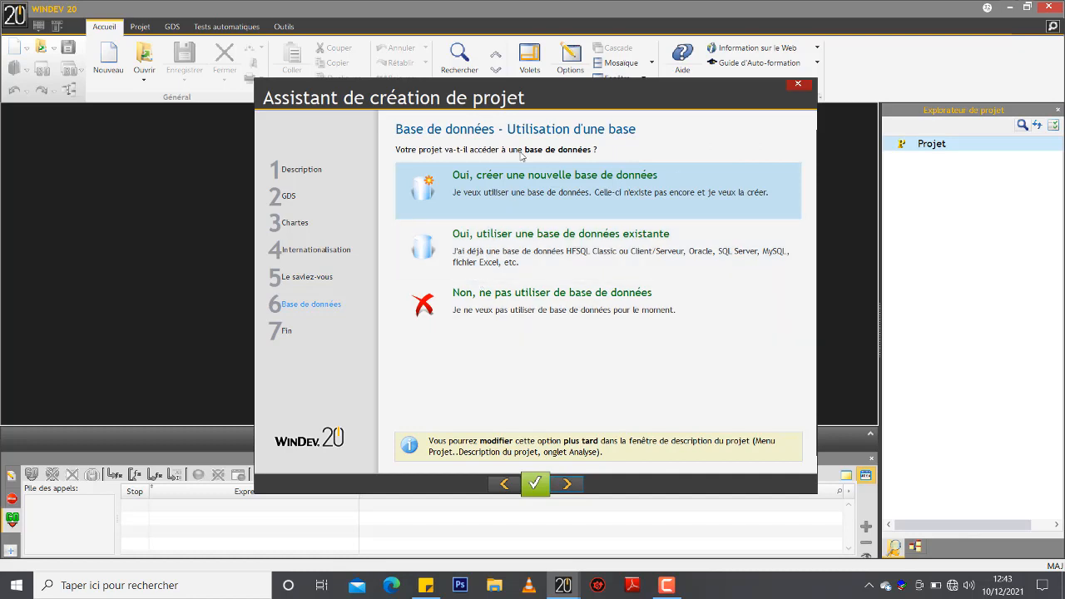
left_click(569, 484)
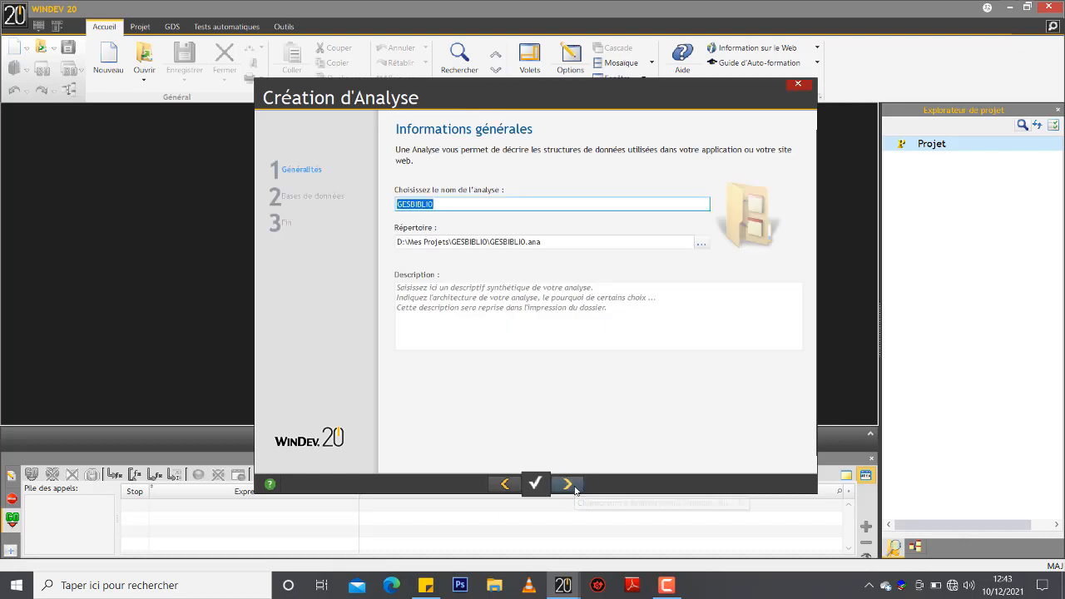
Create the GESBIBLIO analysis with an HFSQL Classic database and finish the project creation
left_click(574, 487)
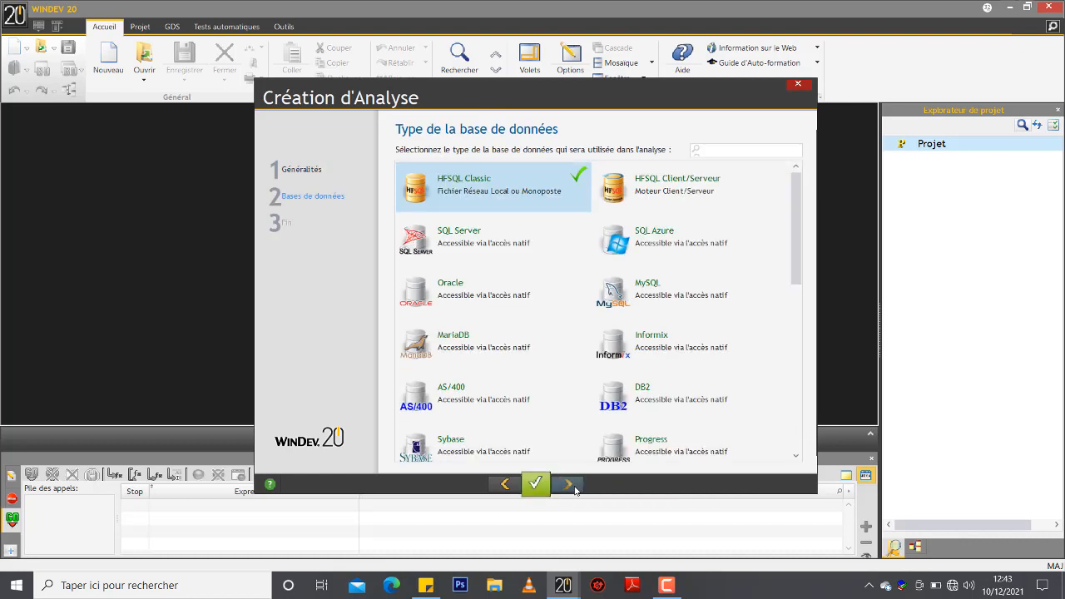
left_click(574, 488)
left_click(574, 490)
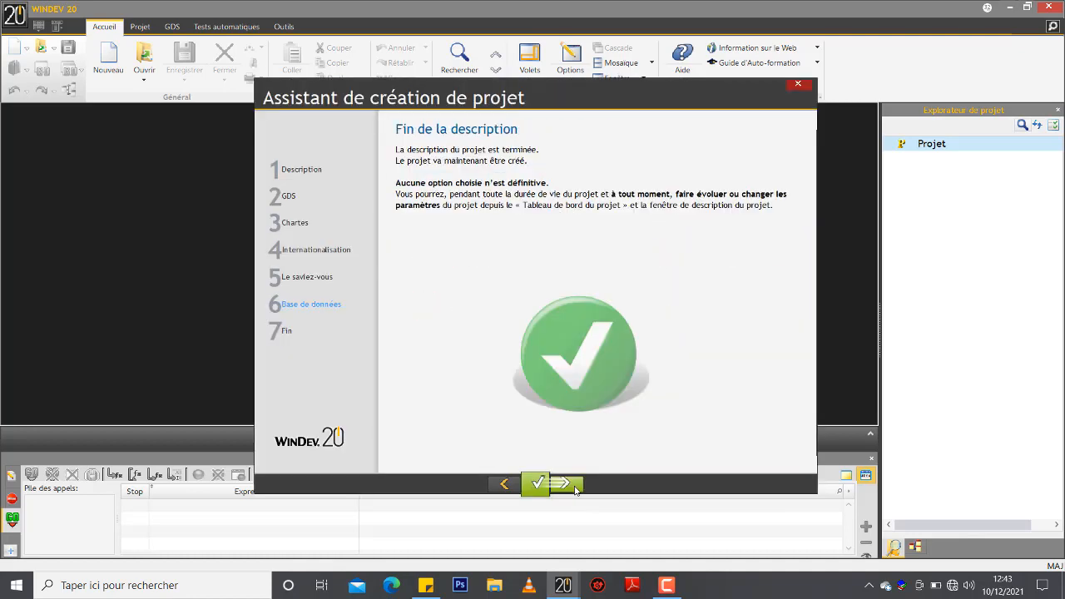
left_click(575, 490)
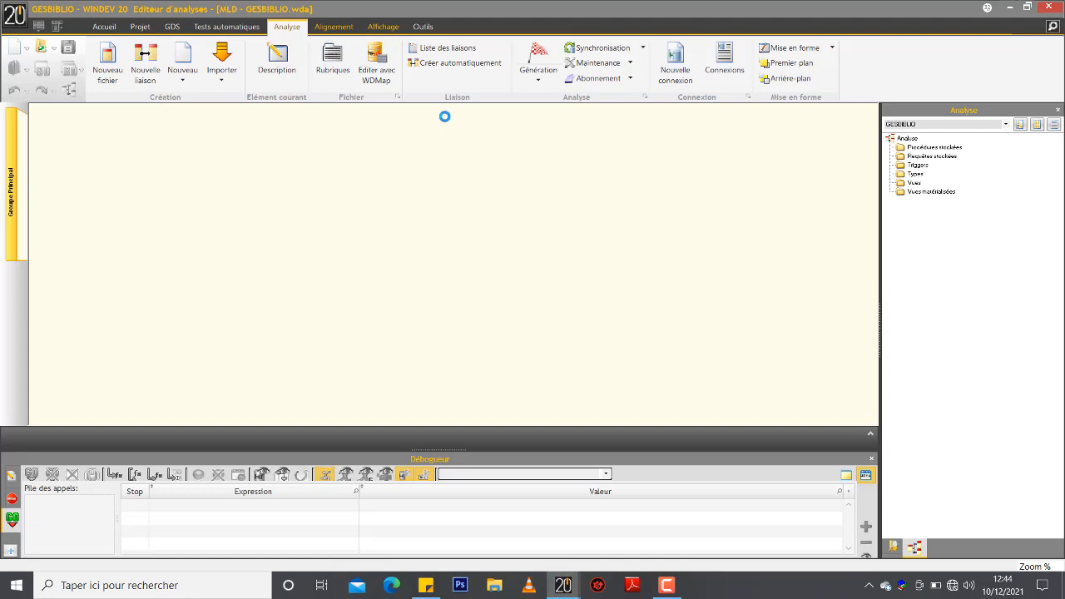
Dismiss the "Que voulez-vous faire ?" window and set the analysis zoom to 70%
left_click(592, 55)
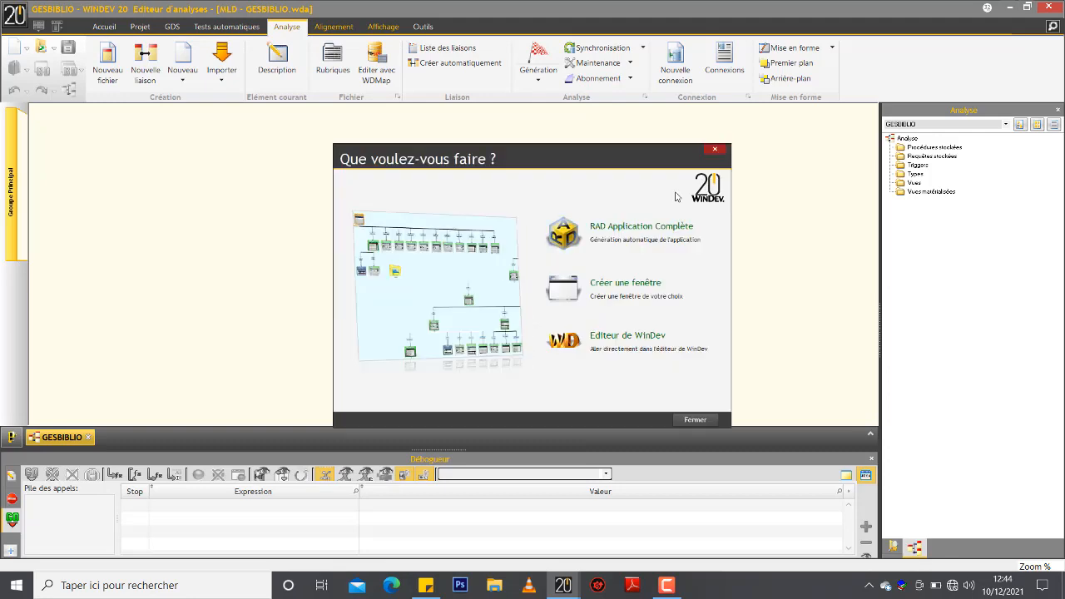
left_click(715, 150)
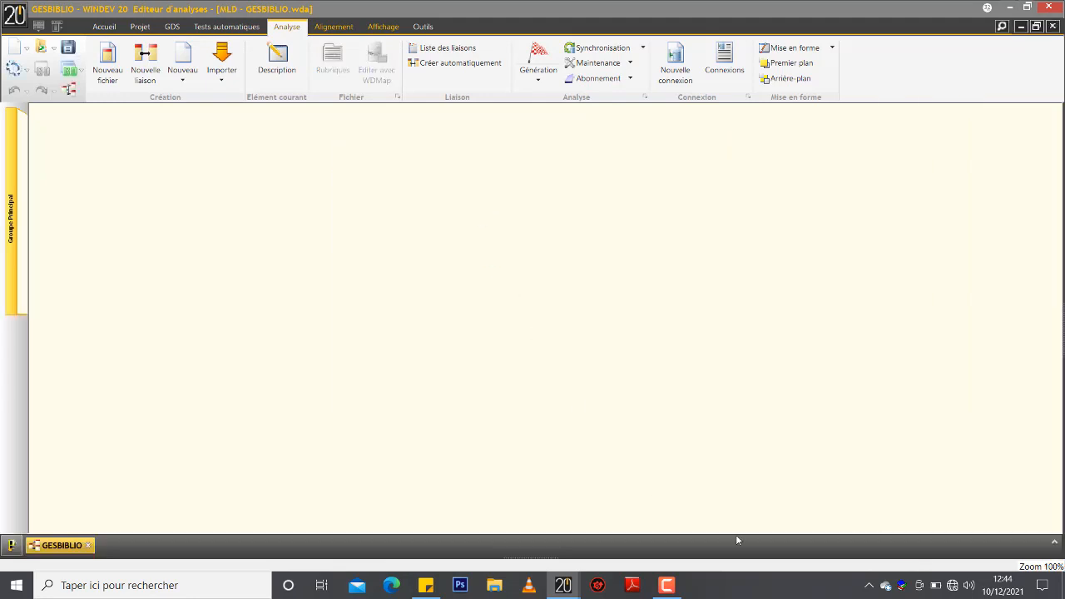
left_click(1062, 570)
type("70")
key("Return")
Copy all the data files of the Bibliosss analysis with their links and paste them into the empty GESBIBLIO analysis
mouse_move(561, 582)
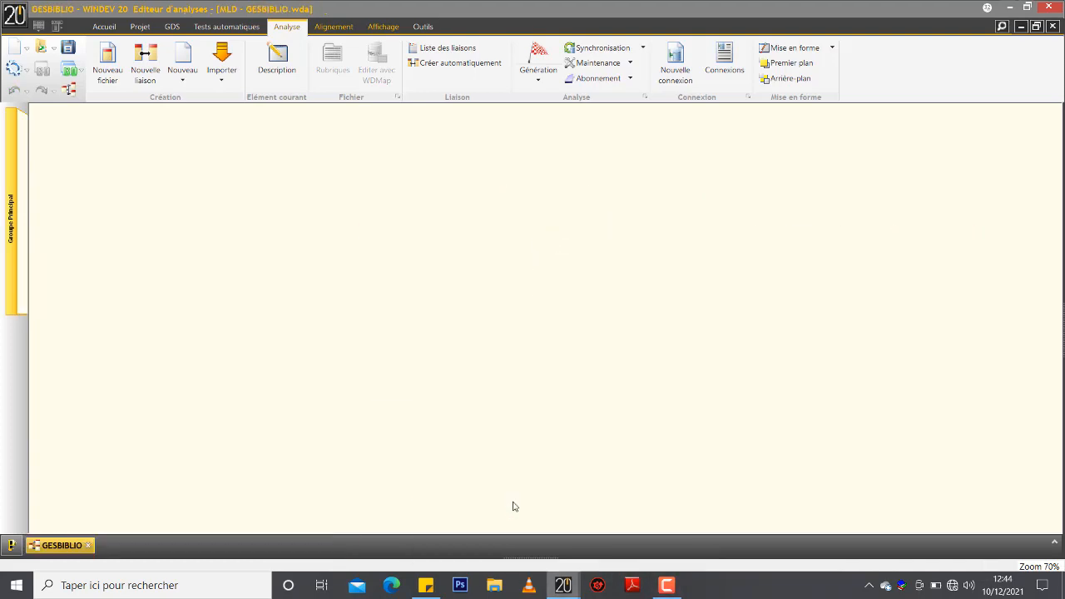
left_click_drag(60, 168, 1040, 479)
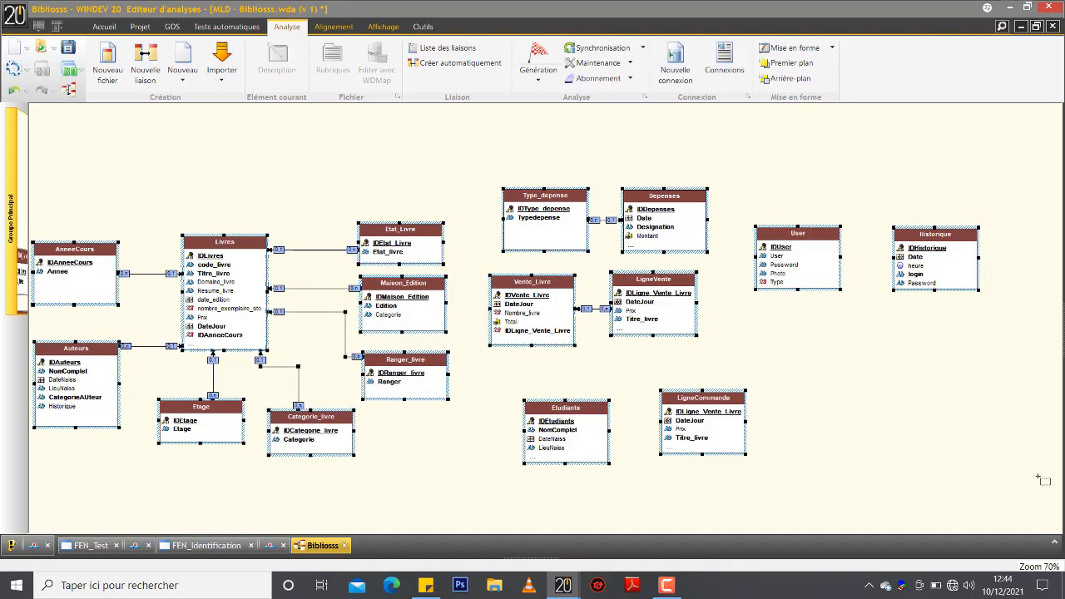
left_click(918, 373)
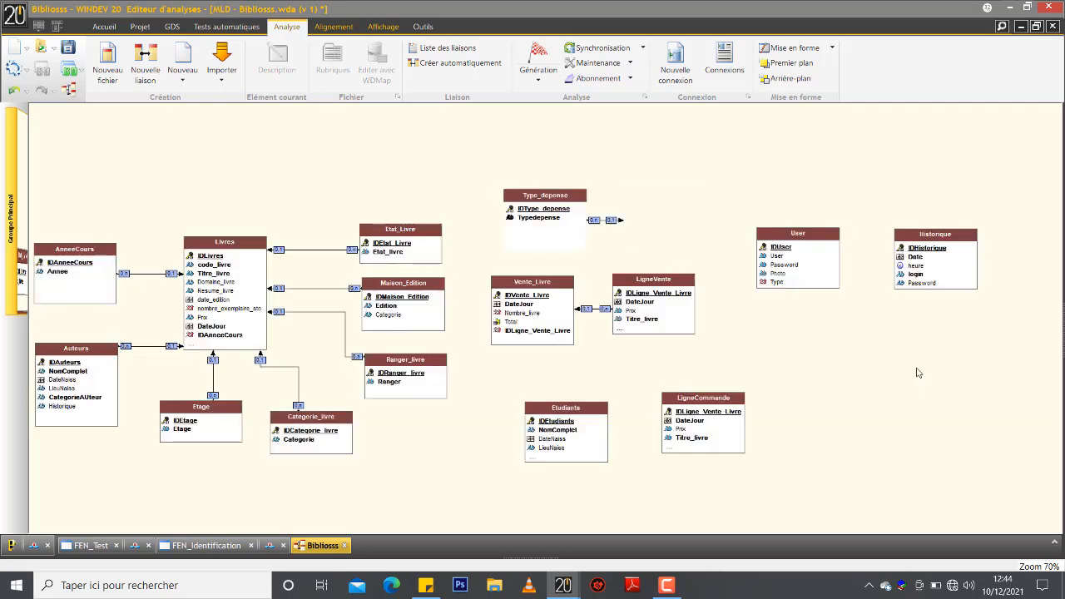
key("ctrl+a")
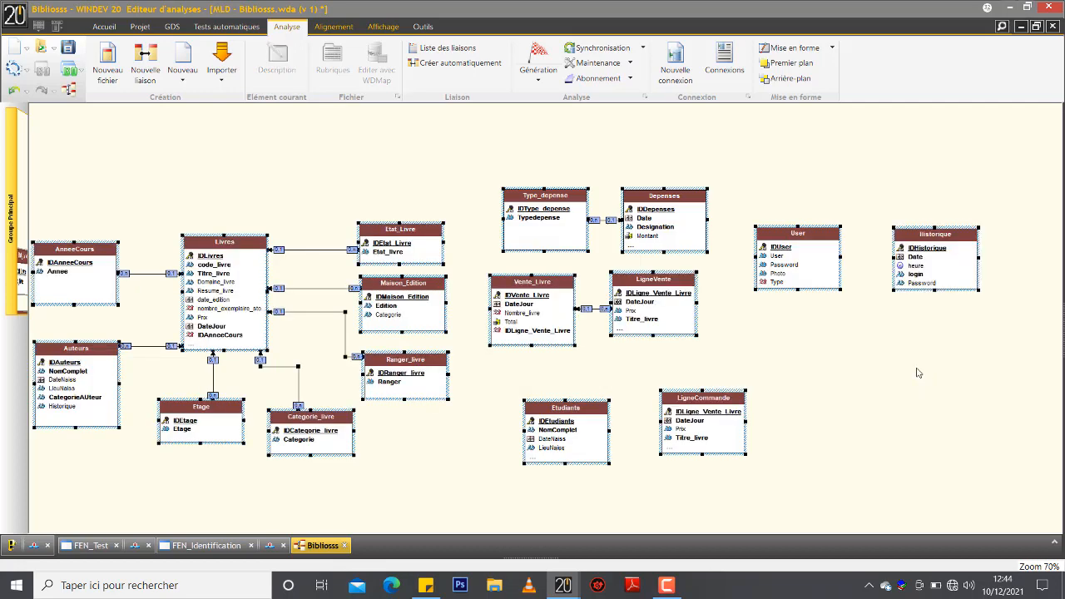
mouse_move(577, 591)
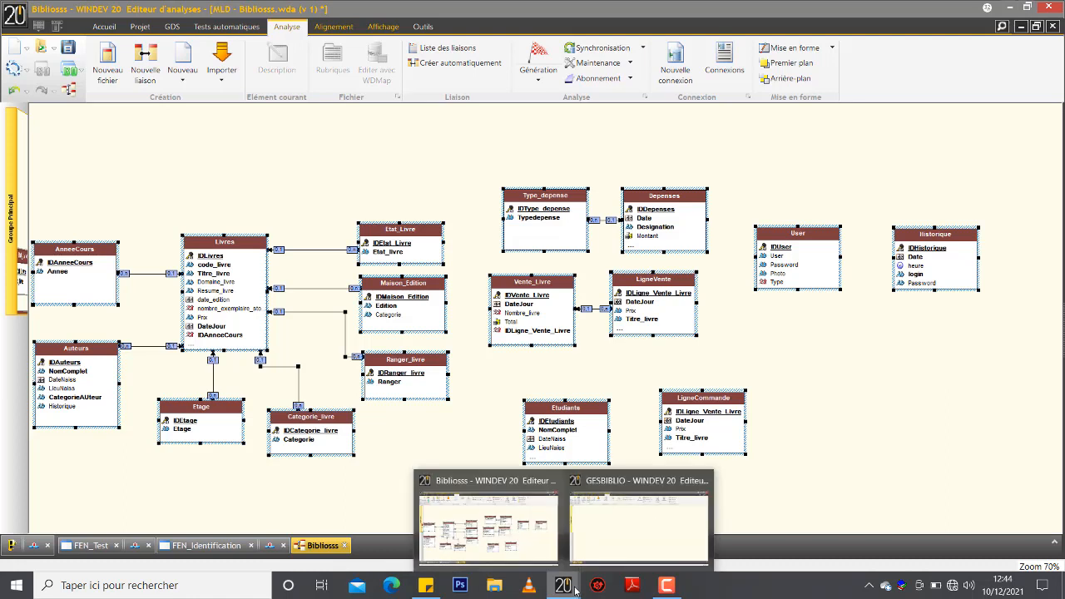
left_click(617, 549)
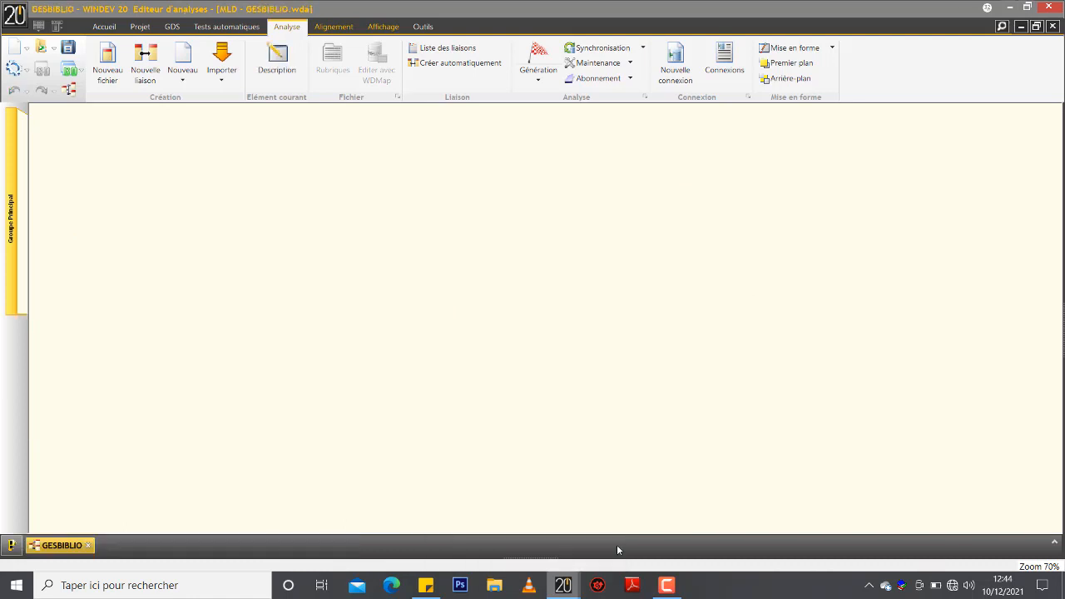
left_click(532, 219)
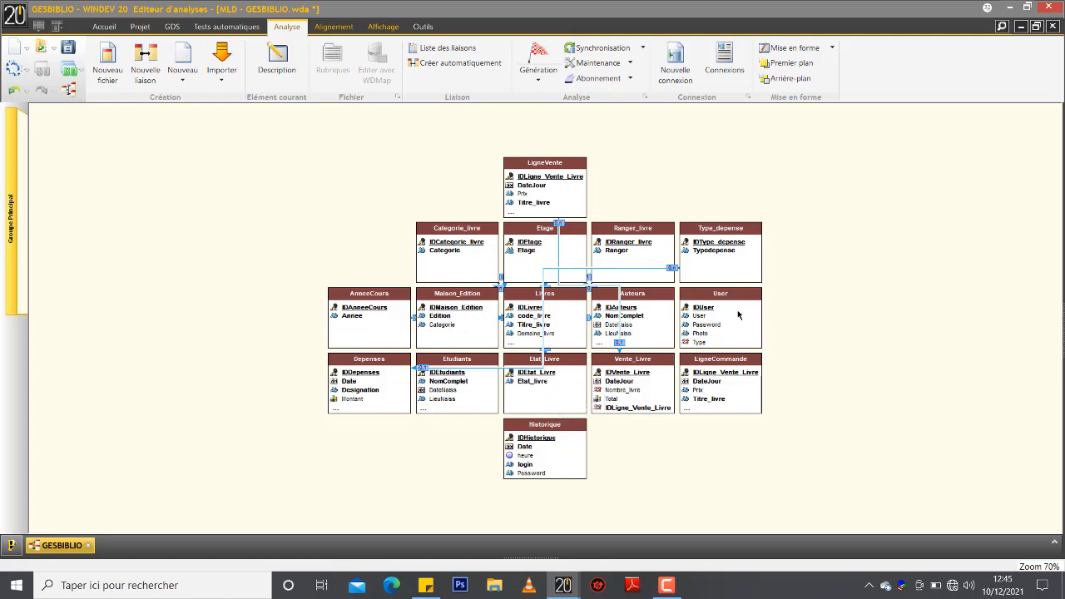
Move the User and Historique files to the diagram's far right, User above Historique, and make both boxes taller
mouse_move(721, 308)
left_mouse_down()
mouse_move(904, 190)
mouse_move(980, 171)
mouse_move(999, 148)
left_mouse_up()
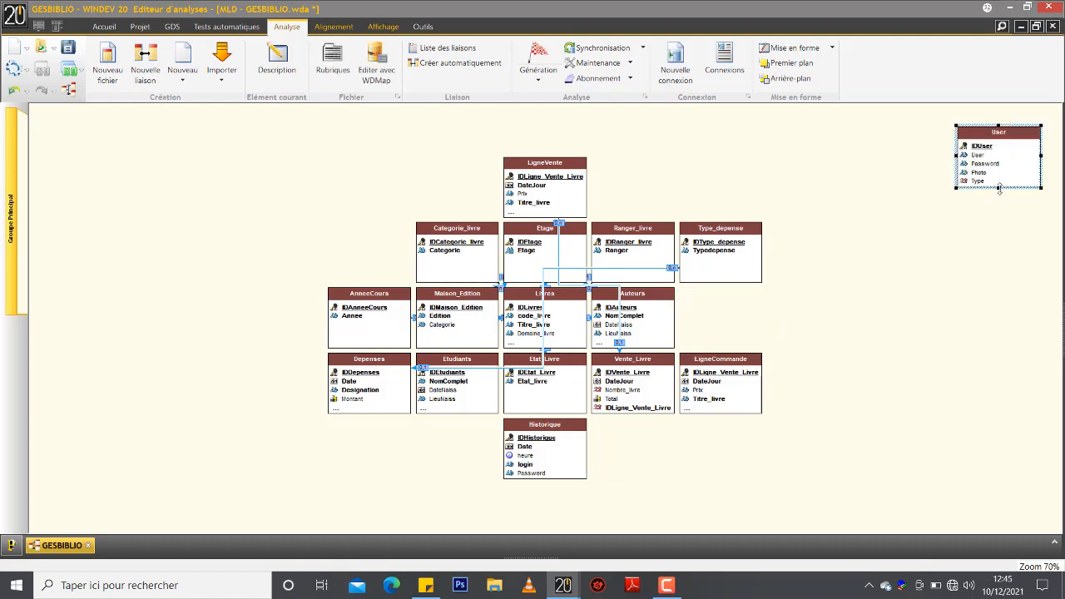
left_click_drag(999, 188, 1001, 215)
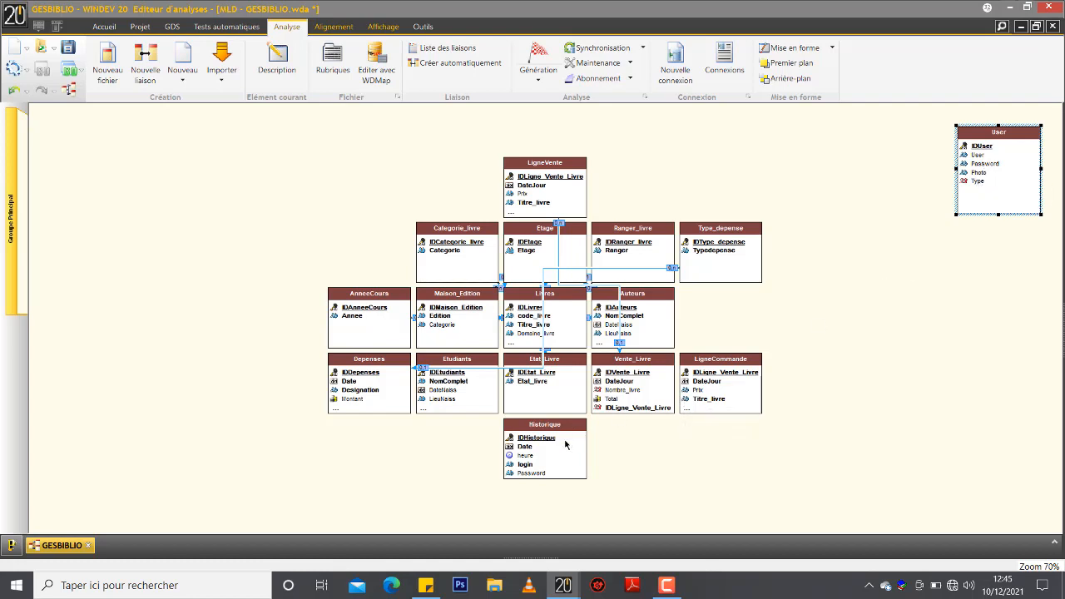
left_click(542, 452)
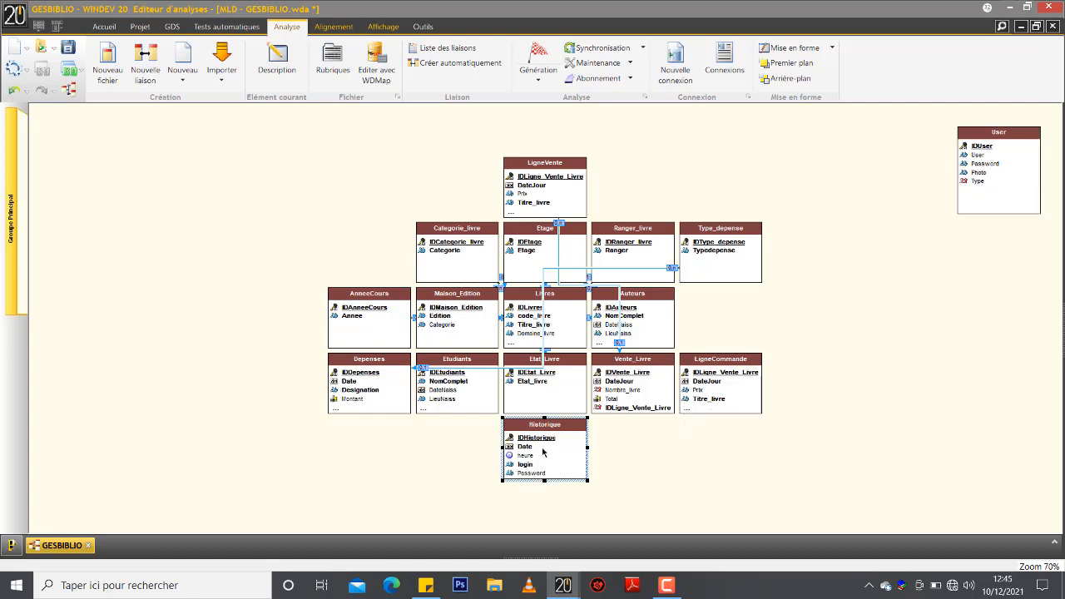
left_click_drag(800, 247, 864, 175)
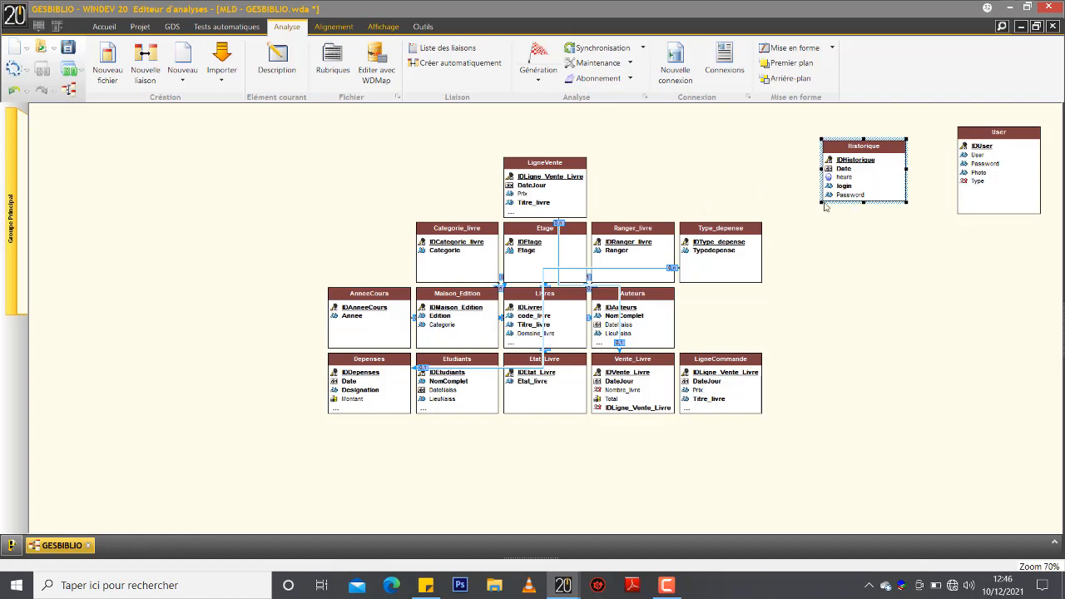
left_click_drag(884, 178, 875, 181)
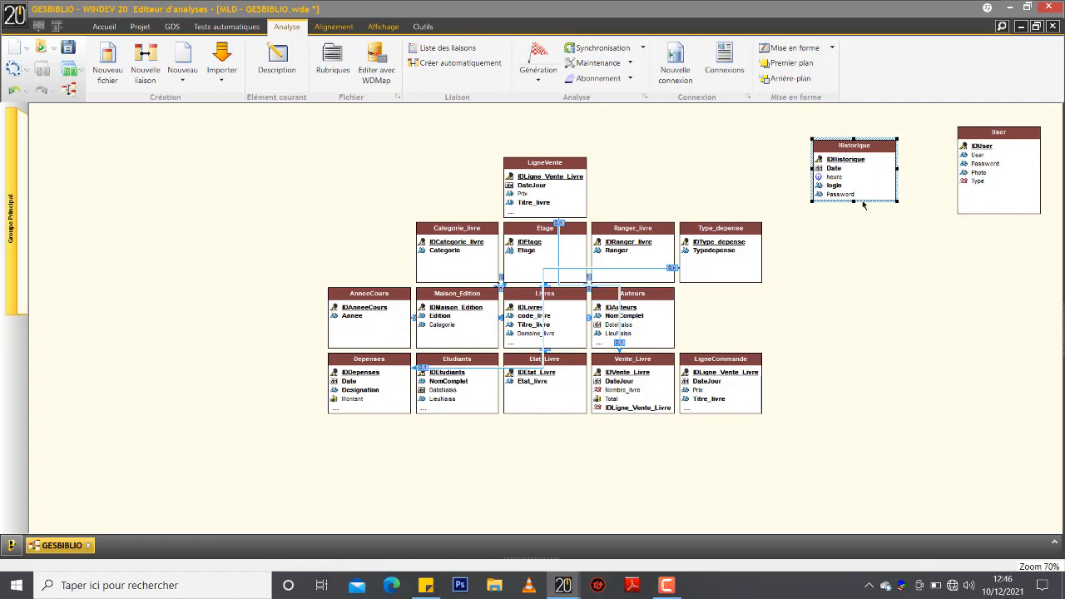
left_click_drag(853, 201, 854, 213)
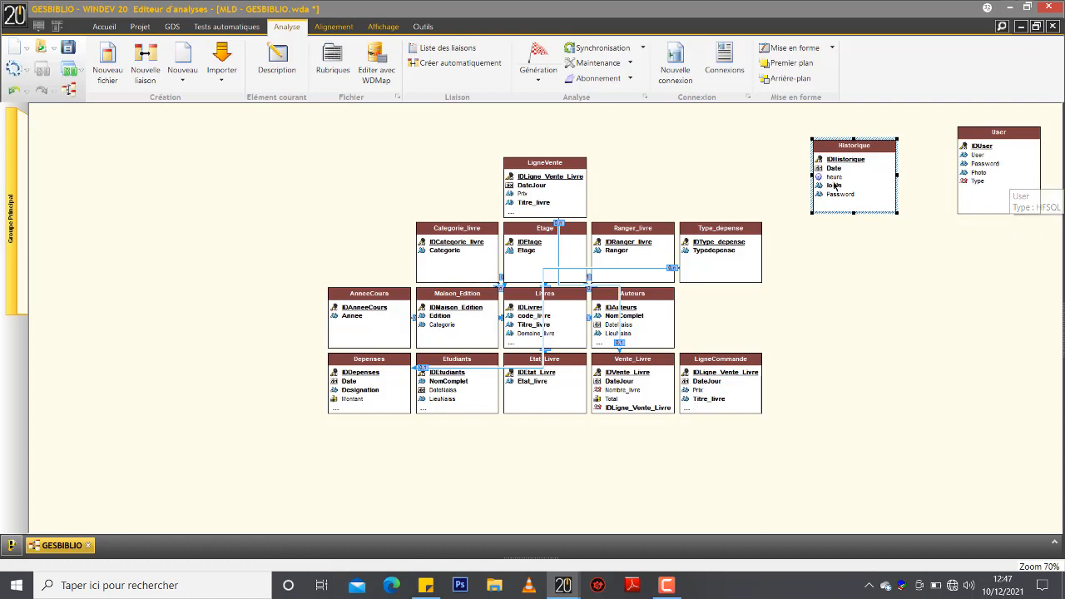
left_click_drag(835, 185, 985, 295)
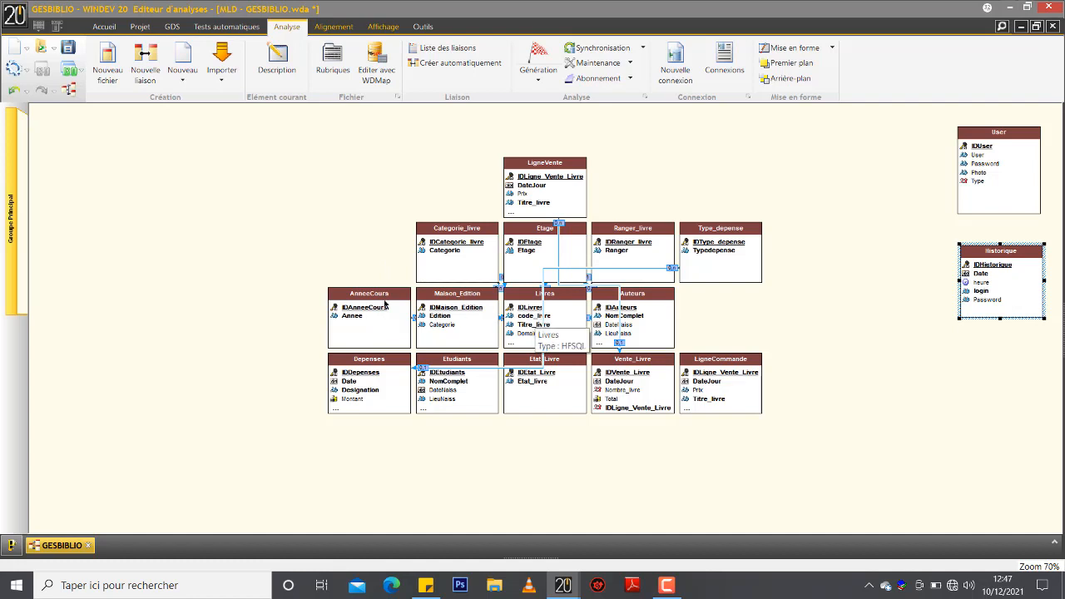
Place a shortened AnneeCours at the diagram's upper left, with Livres to its right enlarged to show all its fields
mouse_move(385, 305)
left_mouse_down()
mouse_move(124, 166)
mouse_move(94, 164)
left_mouse_up()
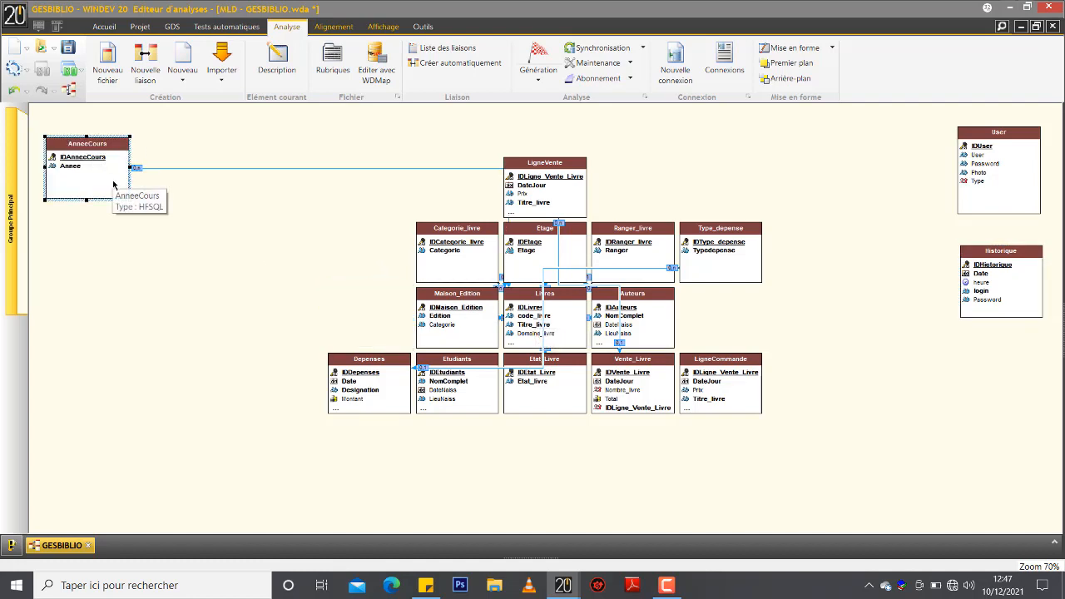
left_click_drag(88, 200, 88, 187)
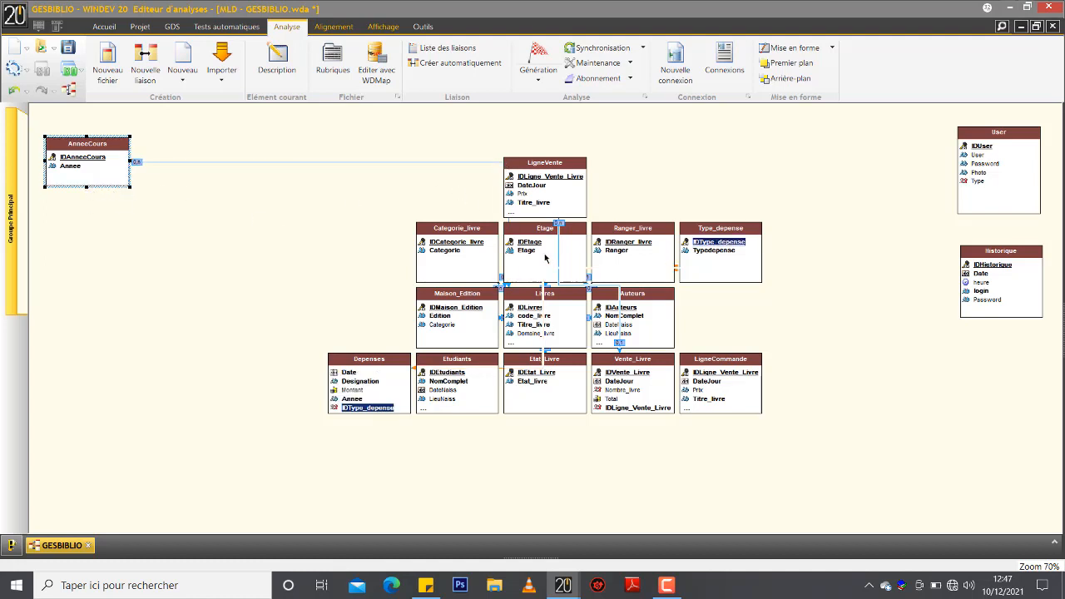
left_click_drag(525, 310, 281, 149)
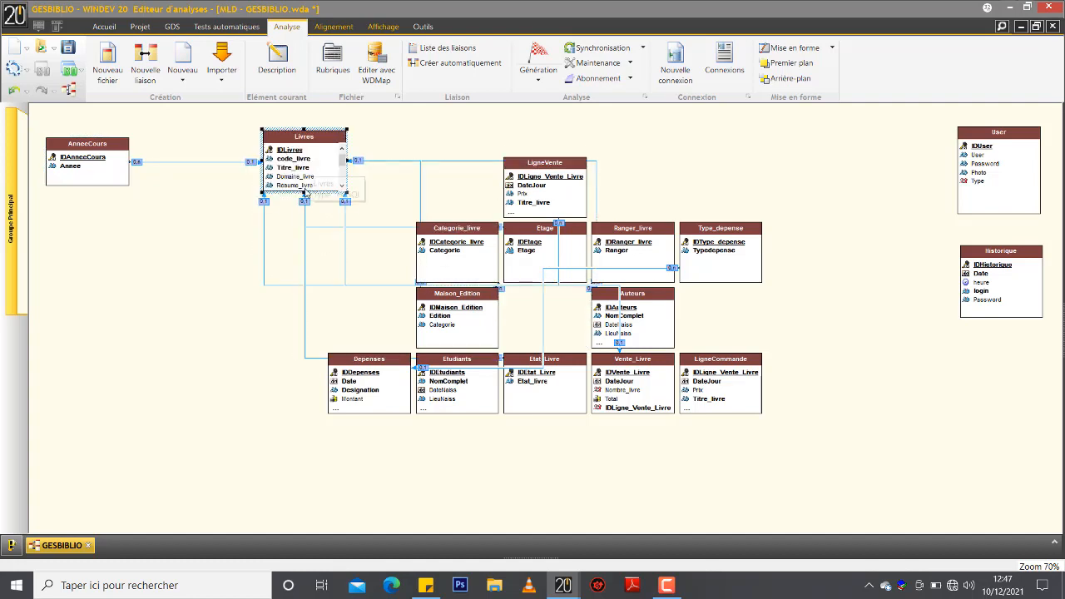
left_click_drag(305, 200, 307, 256)
left_click(227, 193)
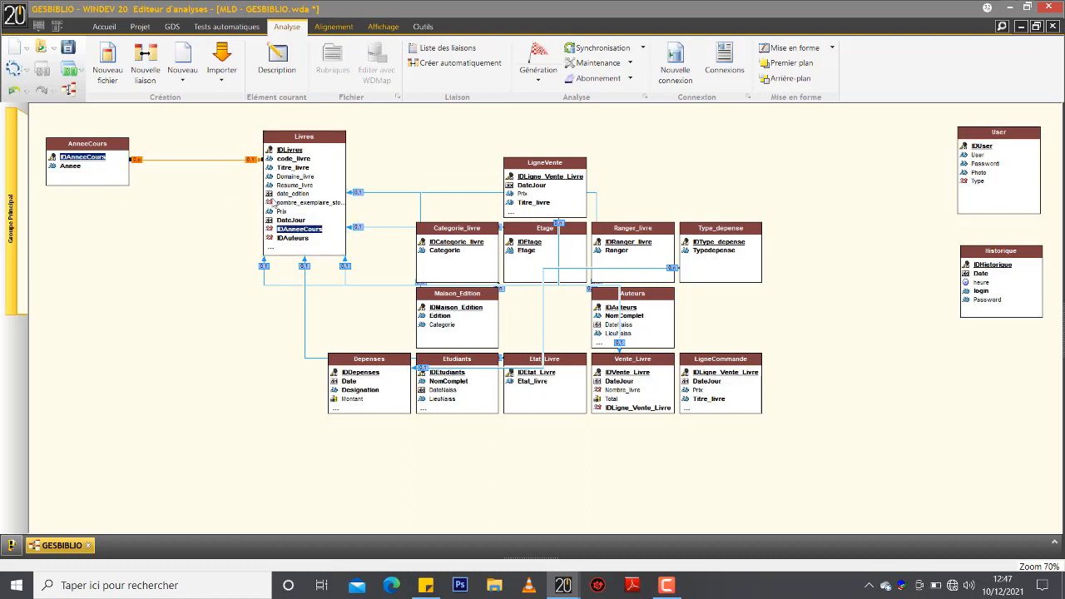
left_click(305, 252)
left_click_drag(305, 255, 311, 305)
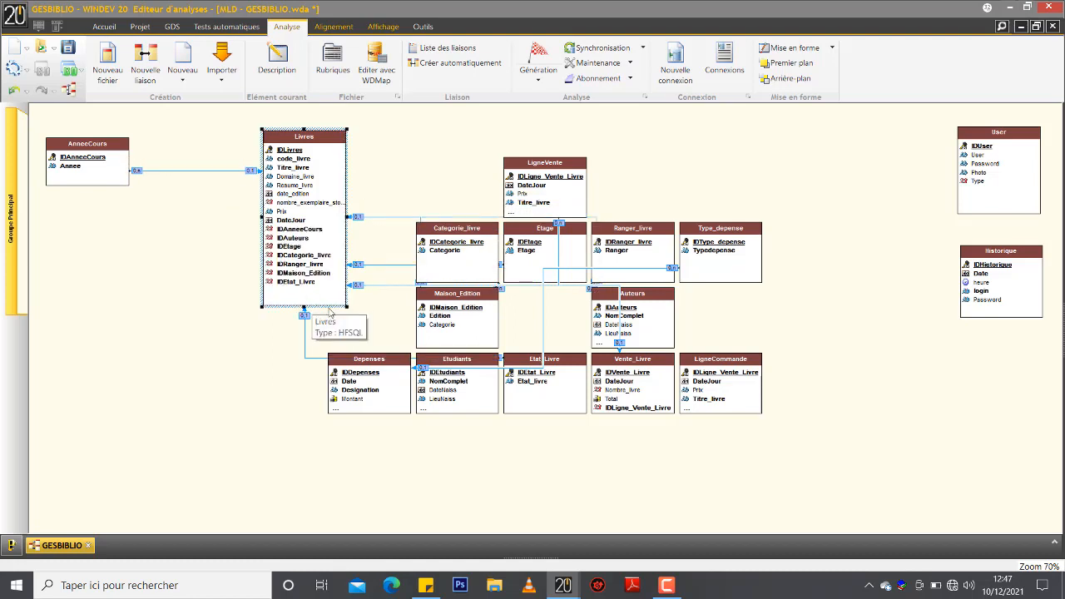
Move Depenses below Etudiants and place a shortened Maison_Edition right of the top of Livres, keeping Categorie_livre clear of it
left_click_drag(377, 379, 498, 453)
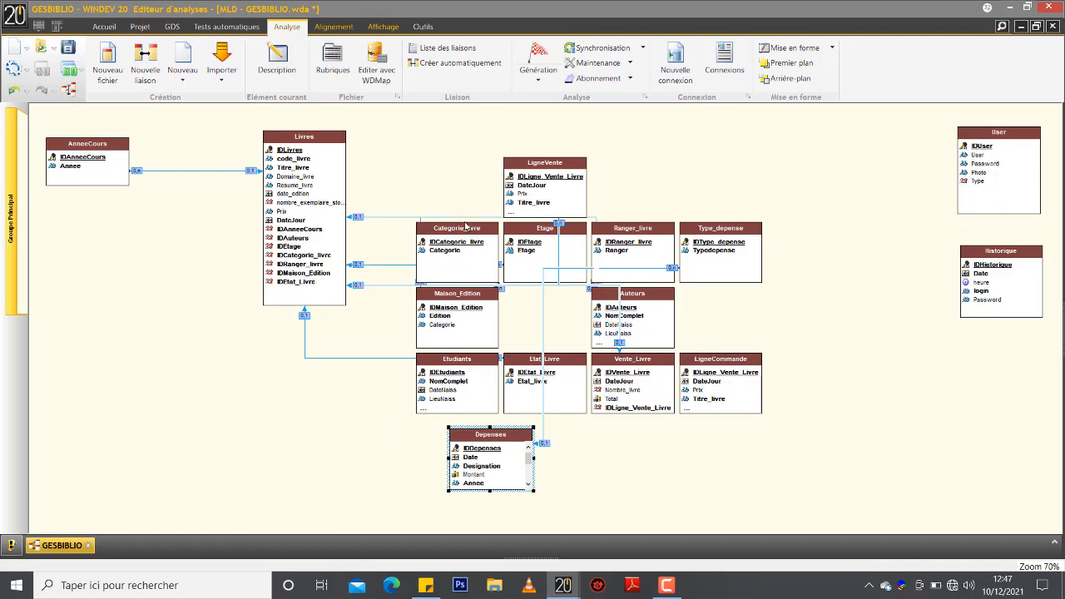
left_click_drag(467, 237, 464, 133)
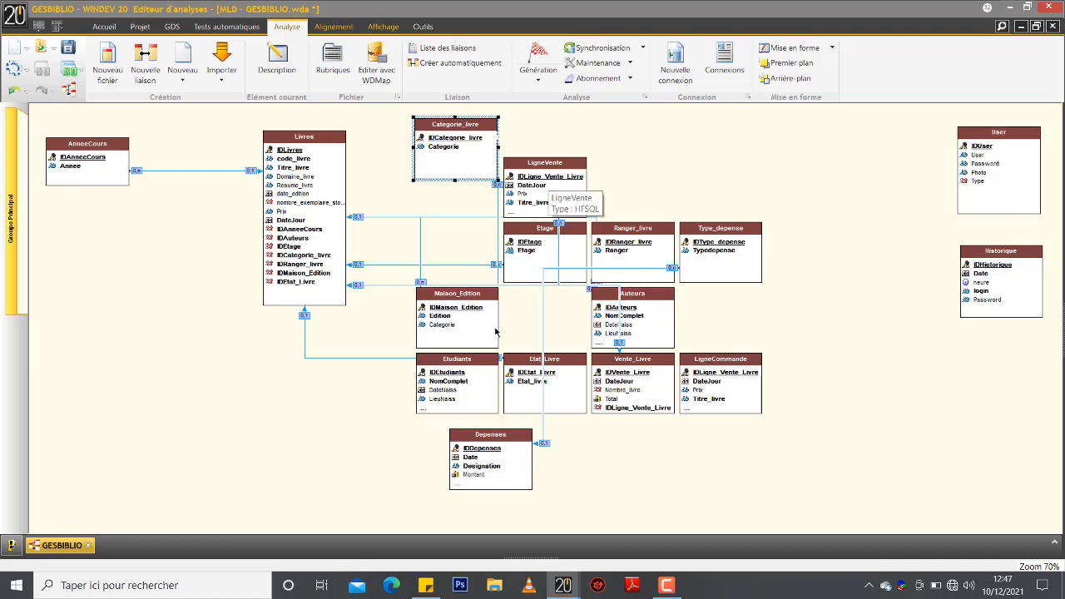
left_click_drag(496, 332, 514, 299)
left_click(462, 172)
left_click(474, 229)
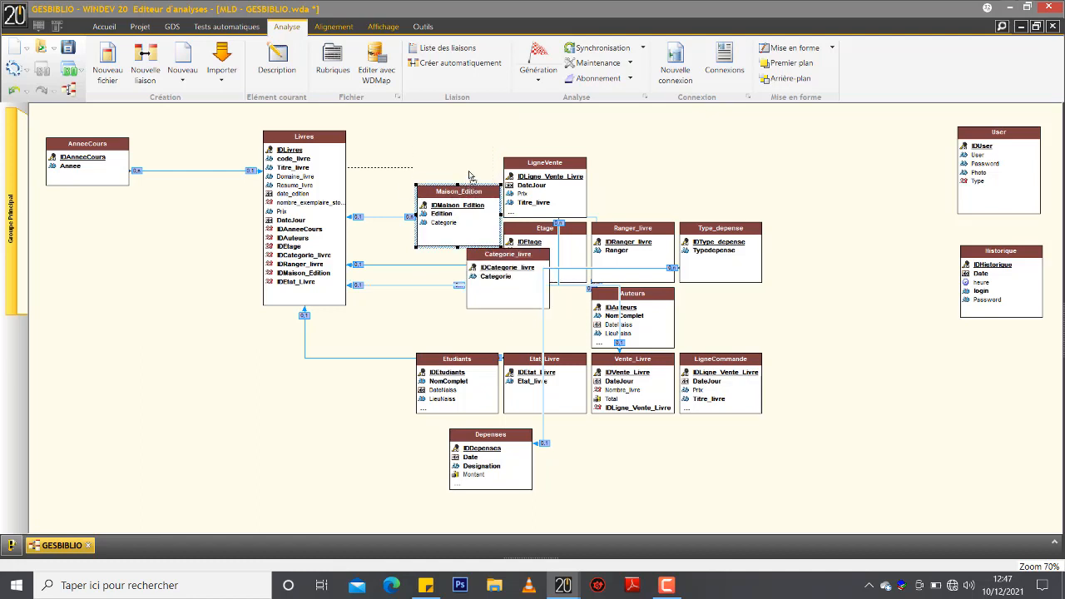
mouse_move(469, 176)
left_mouse_down()
mouse_move(471, 166)
mouse_move(457, 173)
left_mouse_up()
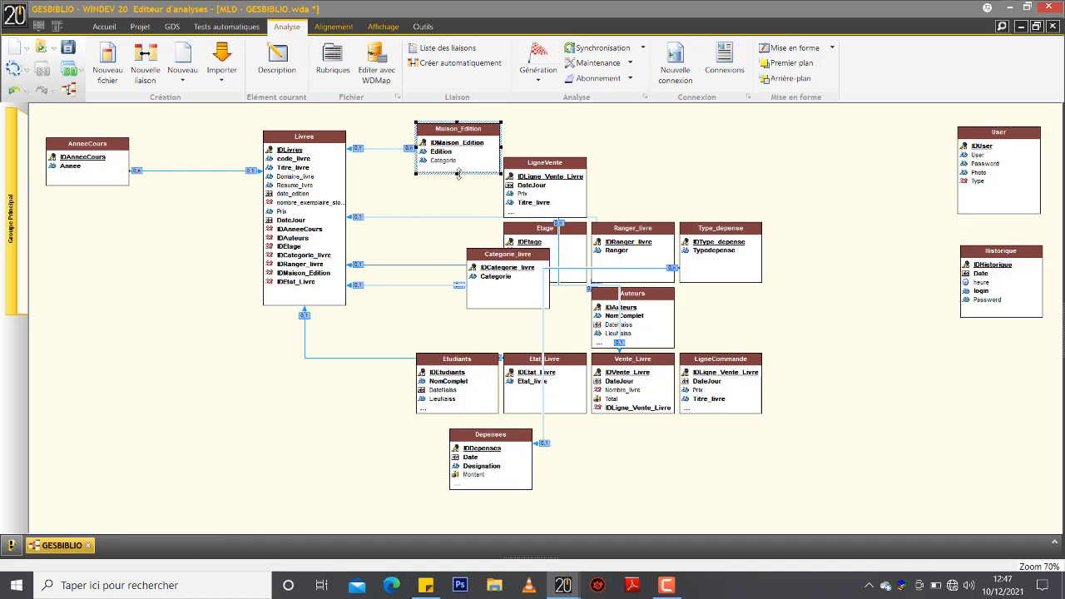
Move LigneVente down out of the way and place a shortened Ranger_livre directly below Maison_Edition
left_click(538, 189)
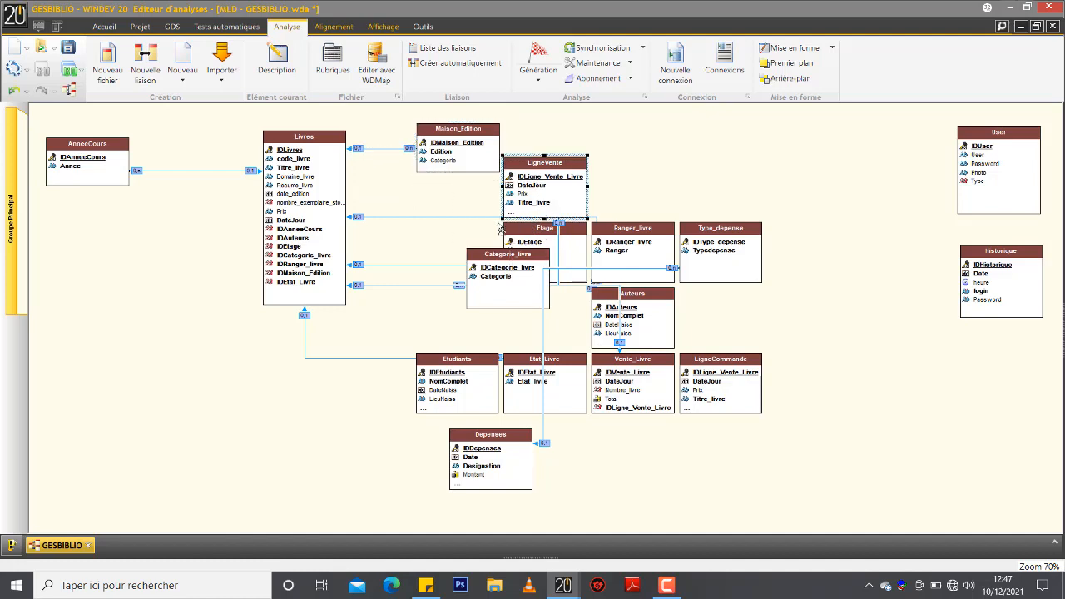
left_click_drag(518, 234, 536, 261)
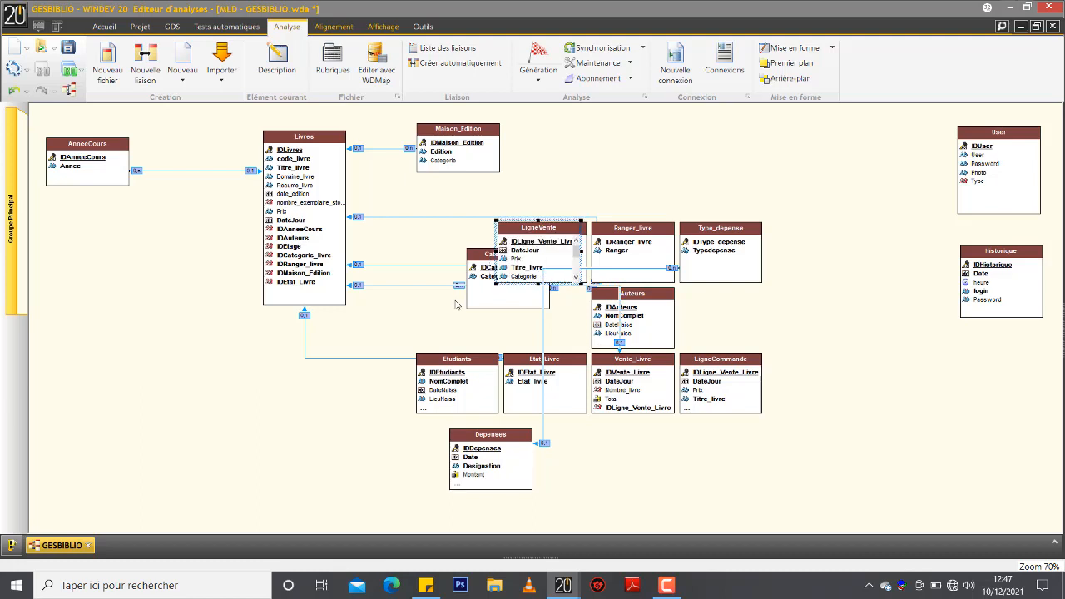
left_click(593, 260)
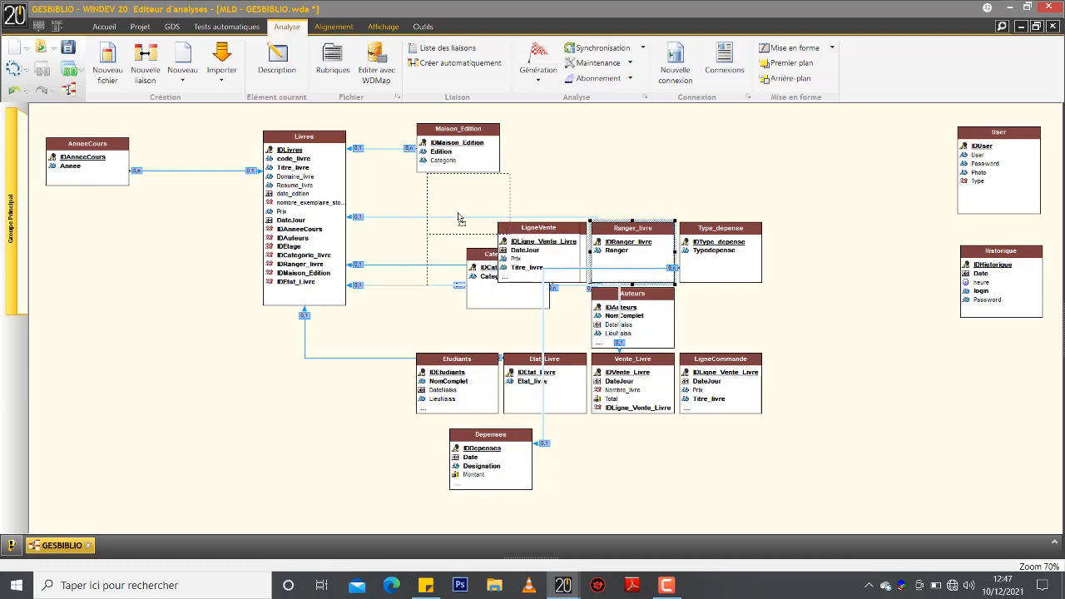
left_click_drag(447, 219, 447, 219)
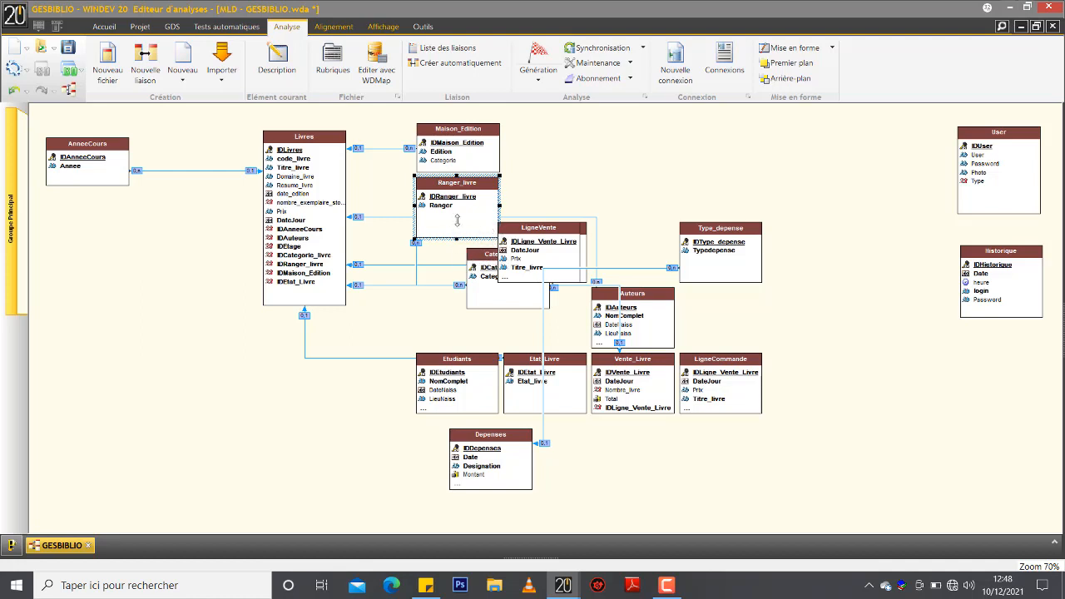
left_click_drag(457, 223, 457, 223)
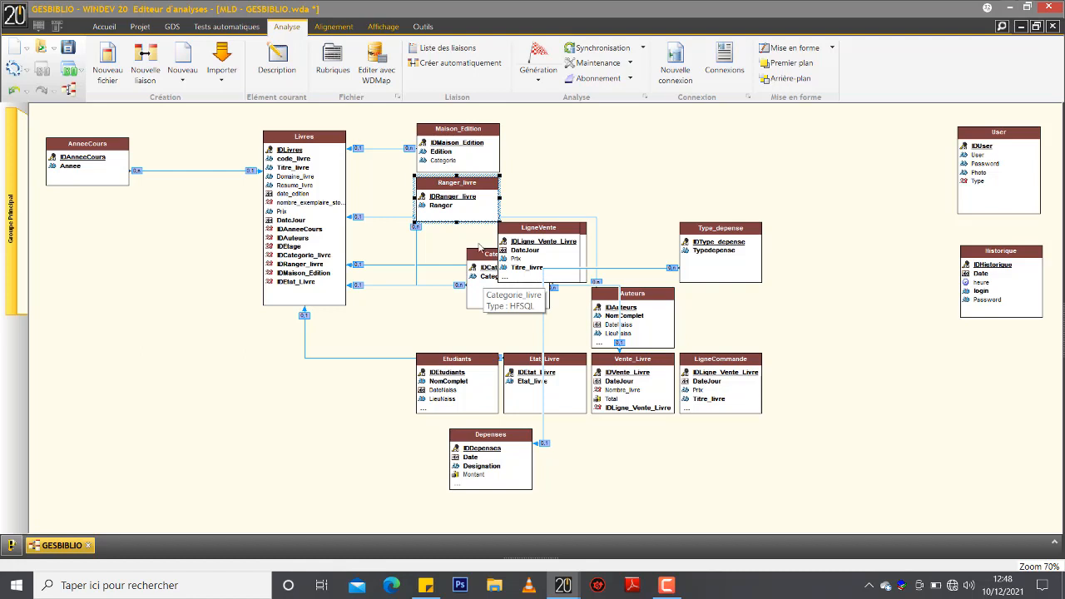
Move LigneVente to the right of LigneCommande and bring Etage and Categorie_livre into the column below Ranger_livre
left_click_drag(481, 265, 212, 385)
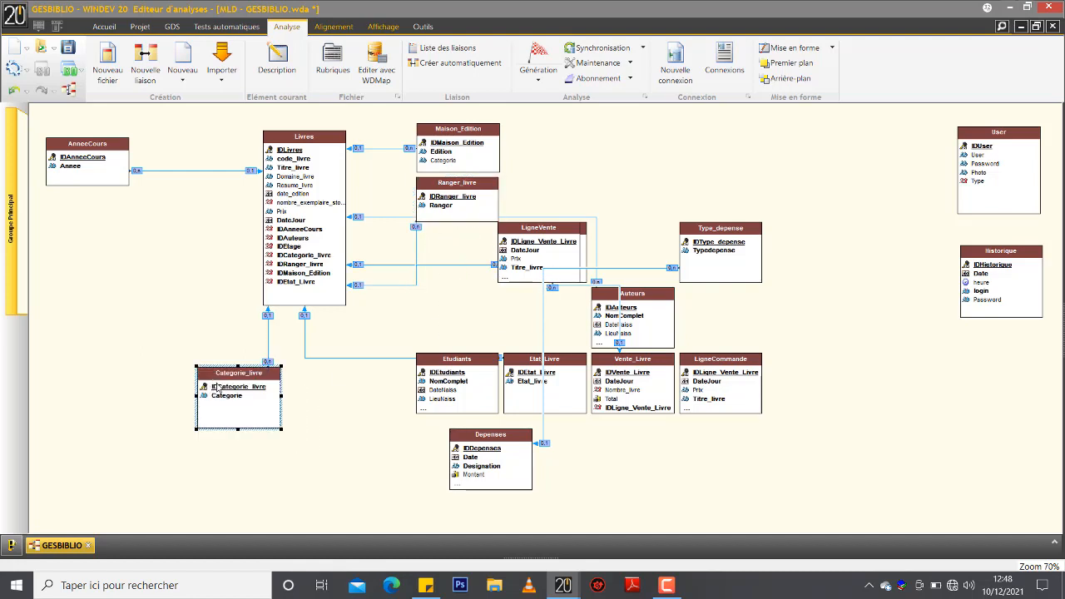
left_click_drag(548, 243, 841, 397)
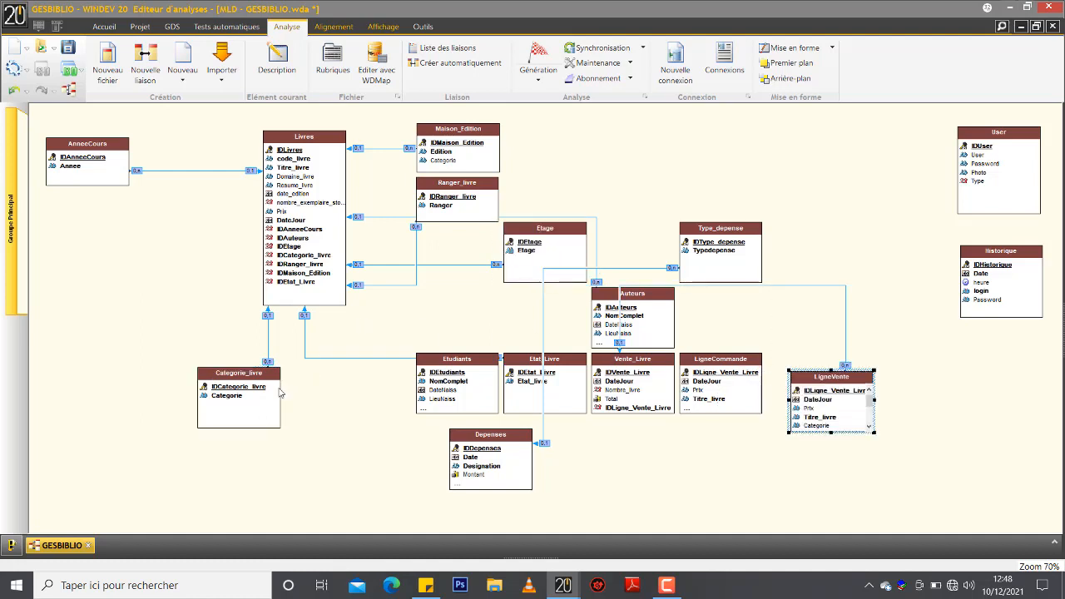
left_click_drag(263, 392, 487, 311)
left_click_drag(545, 237, 463, 248)
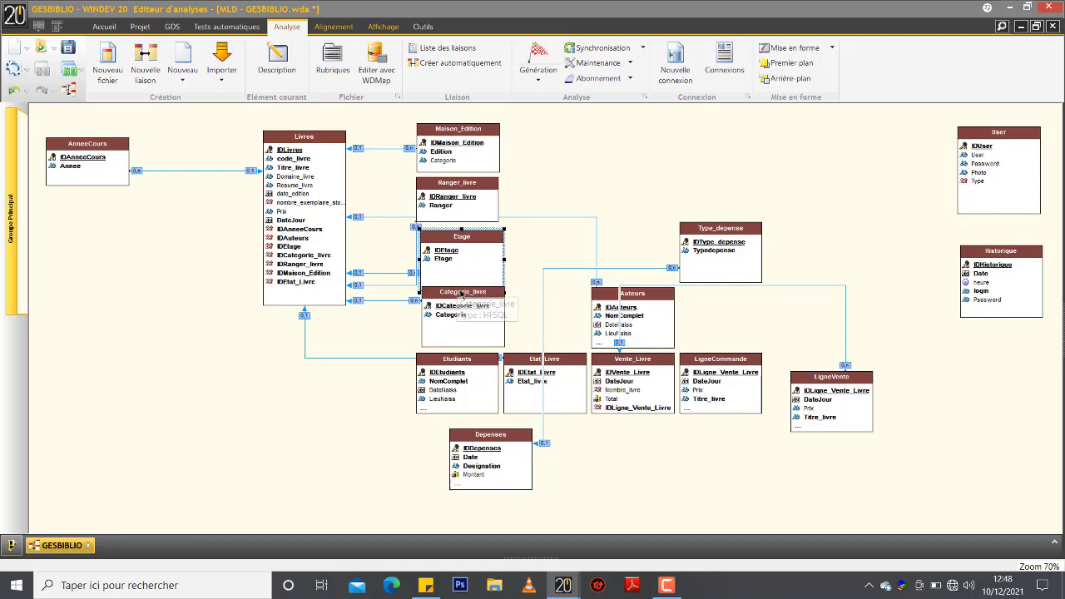
Shorten the Etage and Categorie_livre boxes and leave a gap between them, with Categorie_livre directly below Etage
left_click_drag(462, 298, 468, 334)
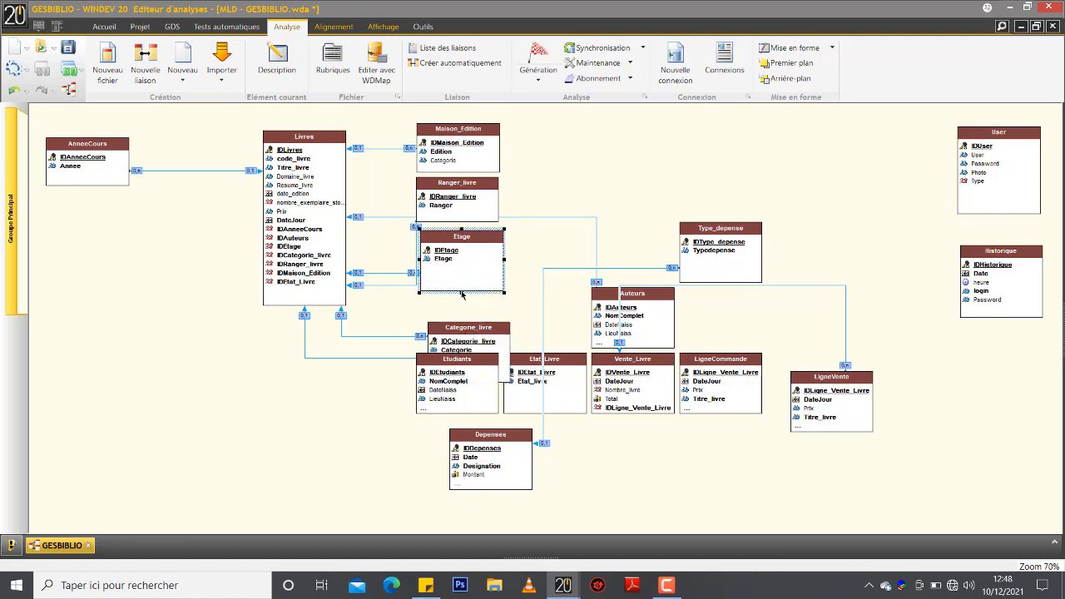
left_click_drag(461, 293, 460, 275)
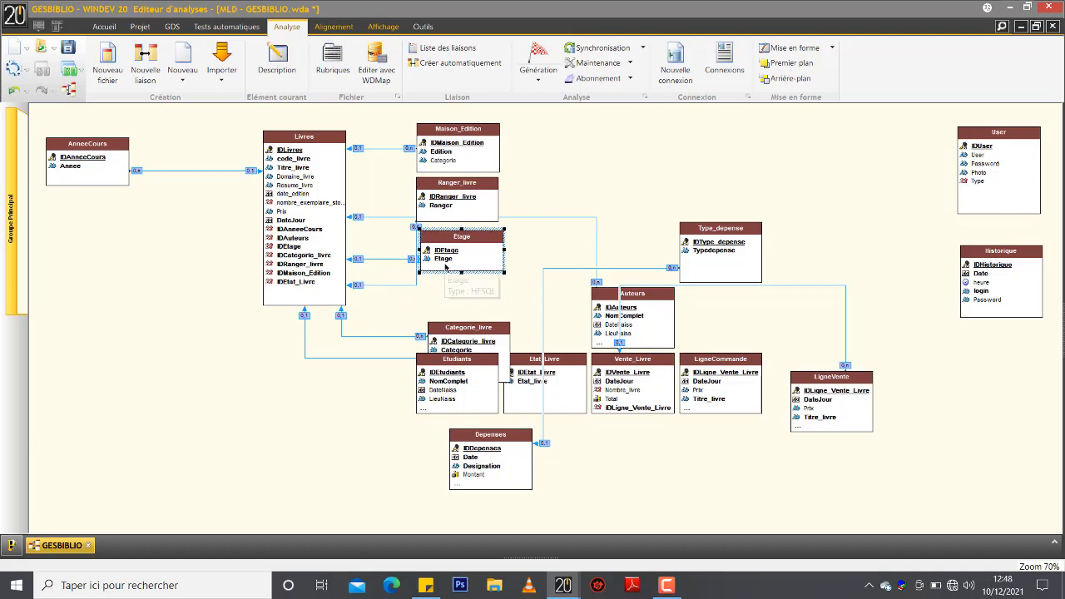
left_click(467, 331)
left_click_drag(467, 331, 463, 305)
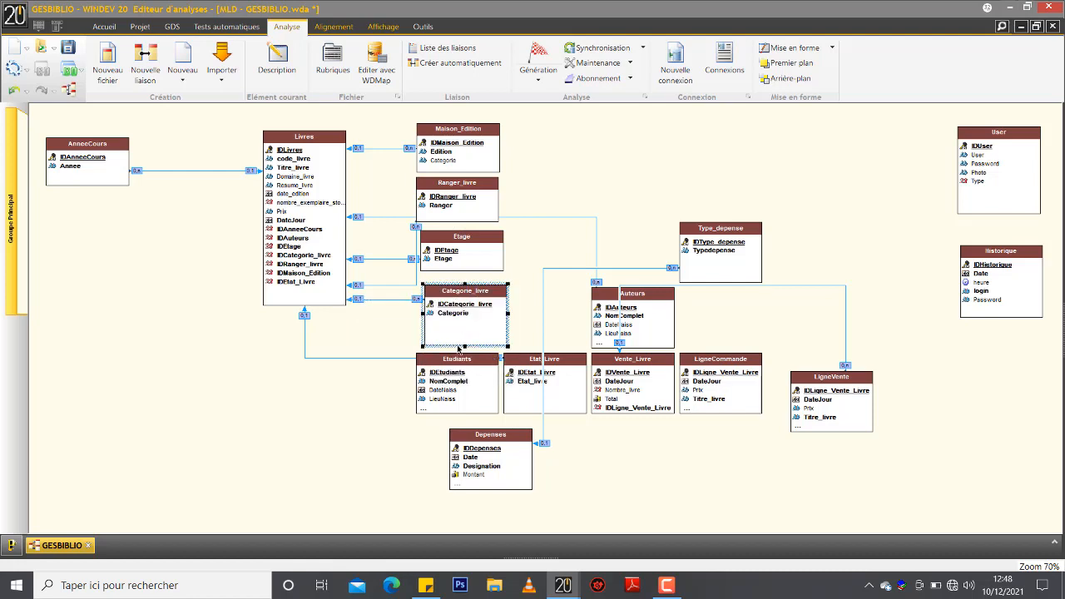
left_click_drag(463, 346, 465, 327)
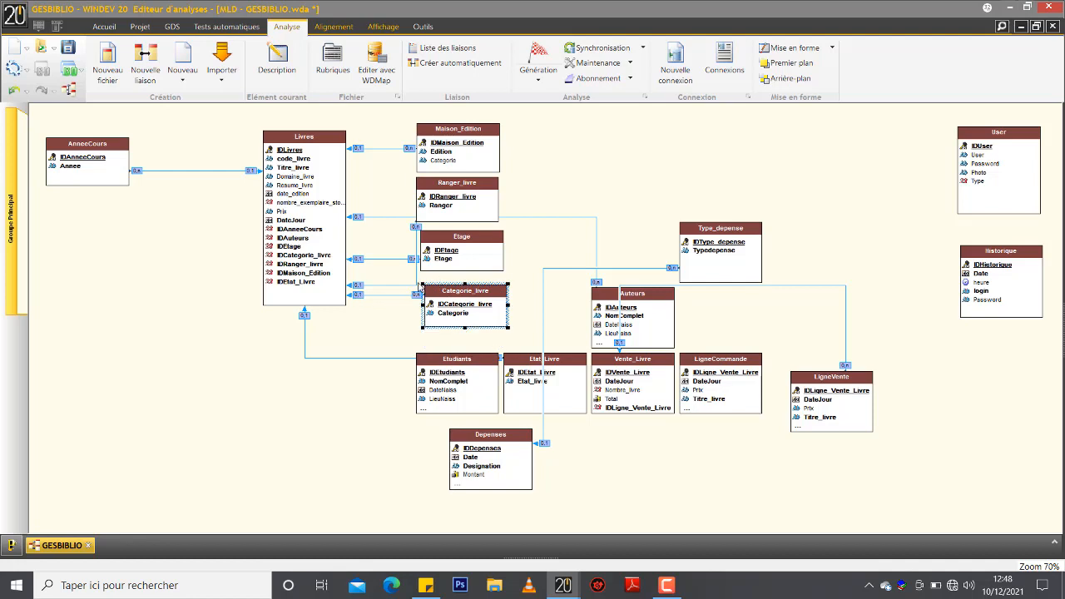
Reroute the Ranger_livre link straight across to Livres and place Auteurs below AnneeCours, to the left of Livres
left_click(415, 281)
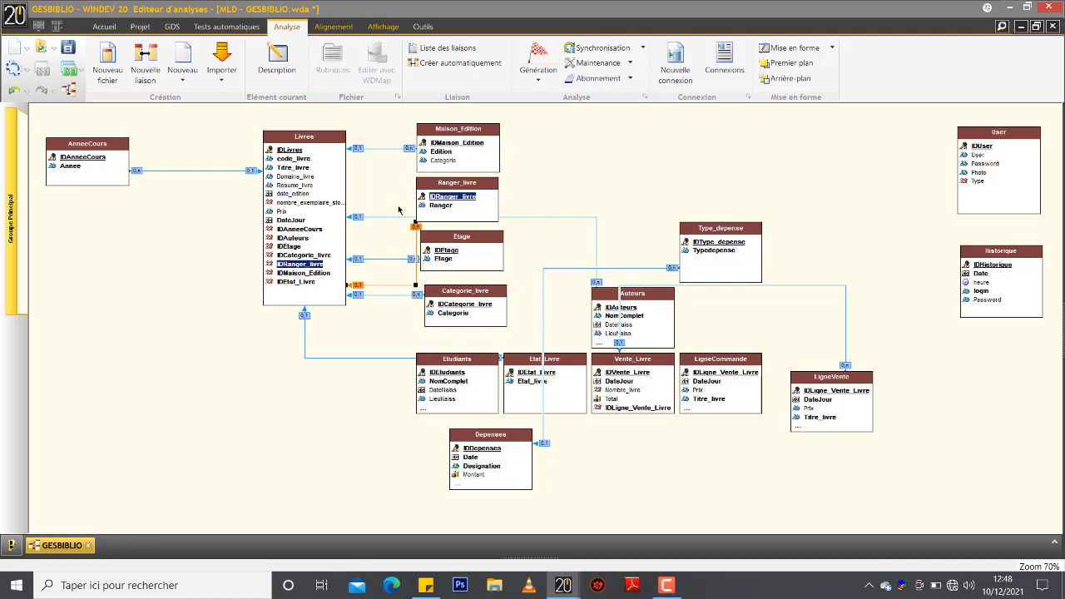
left_click_drag(403, 198, 403, 198)
left_click(640, 277)
left_click_drag(642, 304, 121, 242)
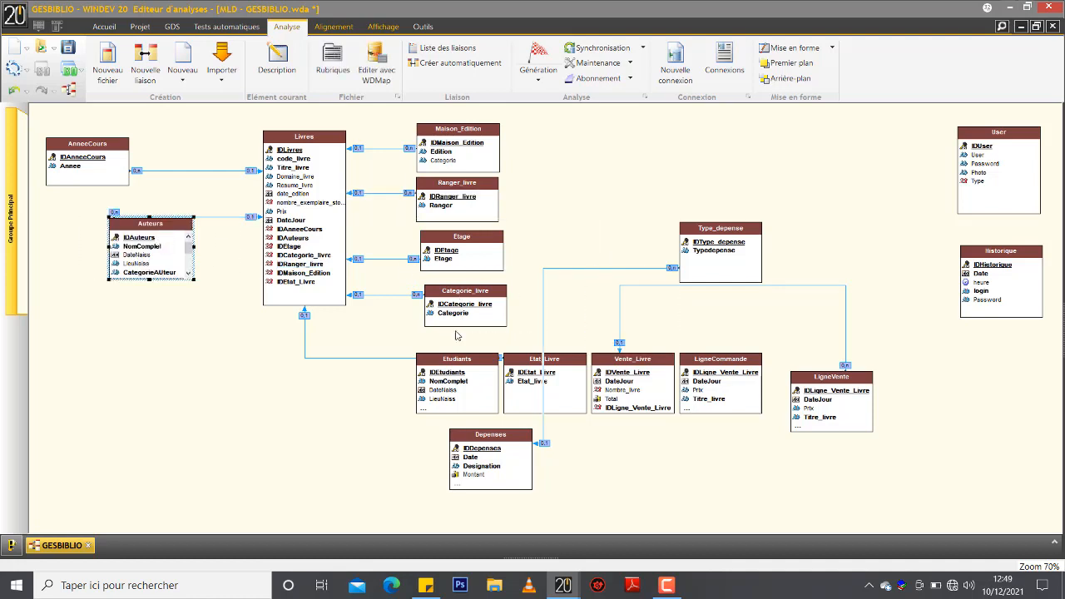
Place Etudiants well below Auteurs, enlarged to show all its fields, and position Etat_Livre directly below Livres
left_click_drag(457, 390, 125, 444)
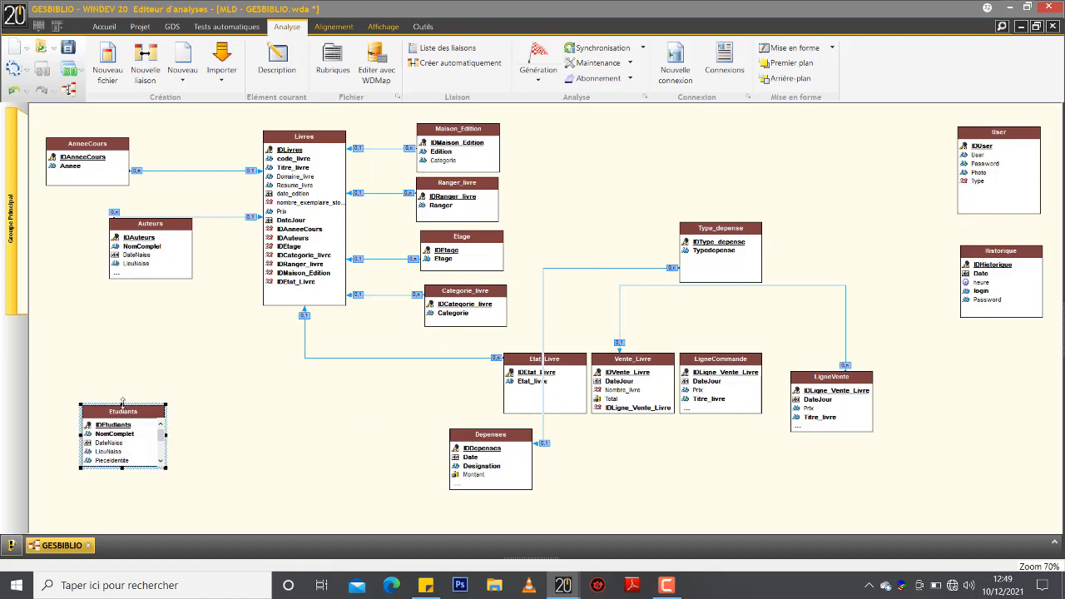
left_click_drag(122, 403, 122, 359)
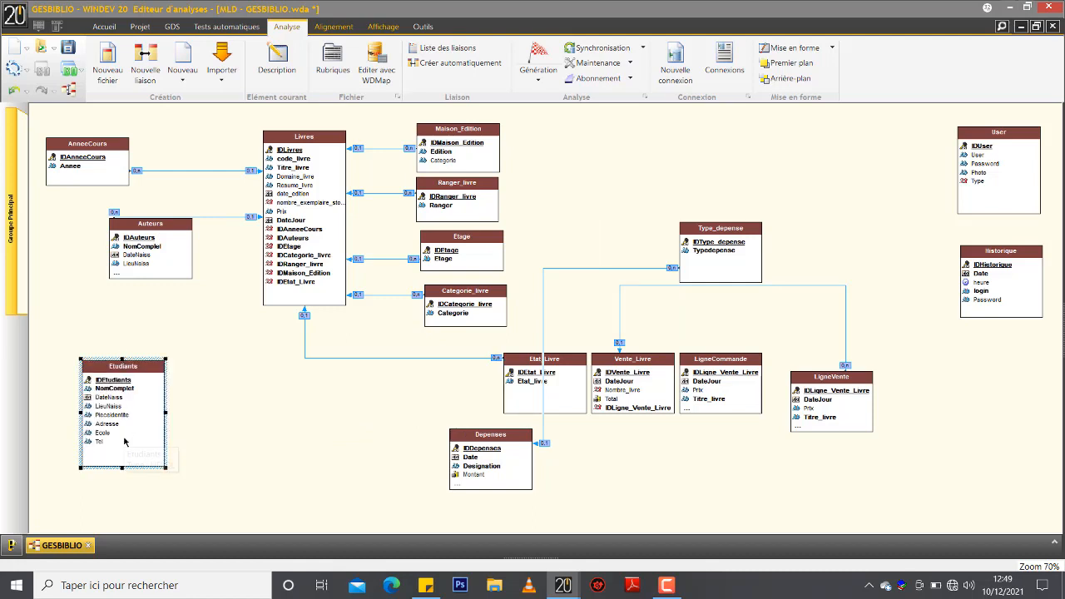
left_click_drag(125, 453, 98, 452)
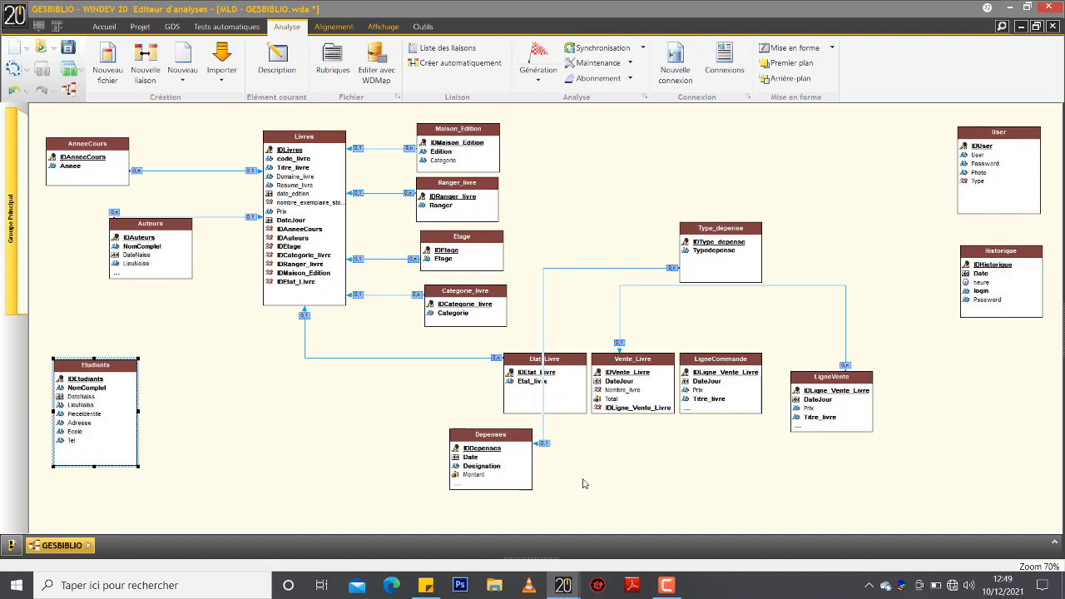
left_click_drag(583, 384, 331, 381)
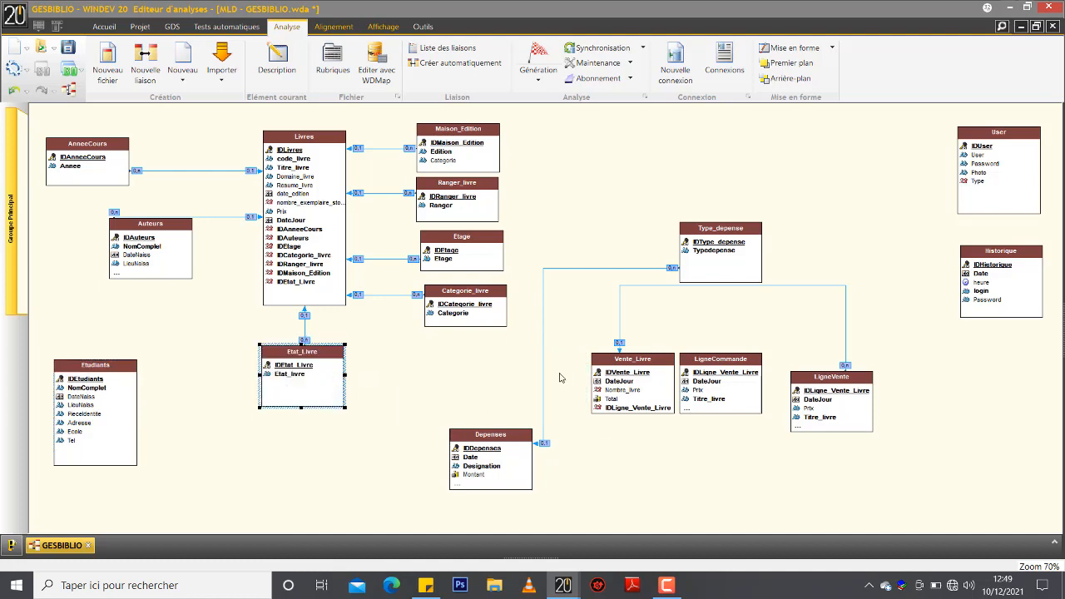
Align the Etage and Categorie_livre boxes in one column with Ranger_livre
left_click_drag(454, 259, 449, 256)
left_click(443, 301)
left_click_drag(444, 301, 436, 301)
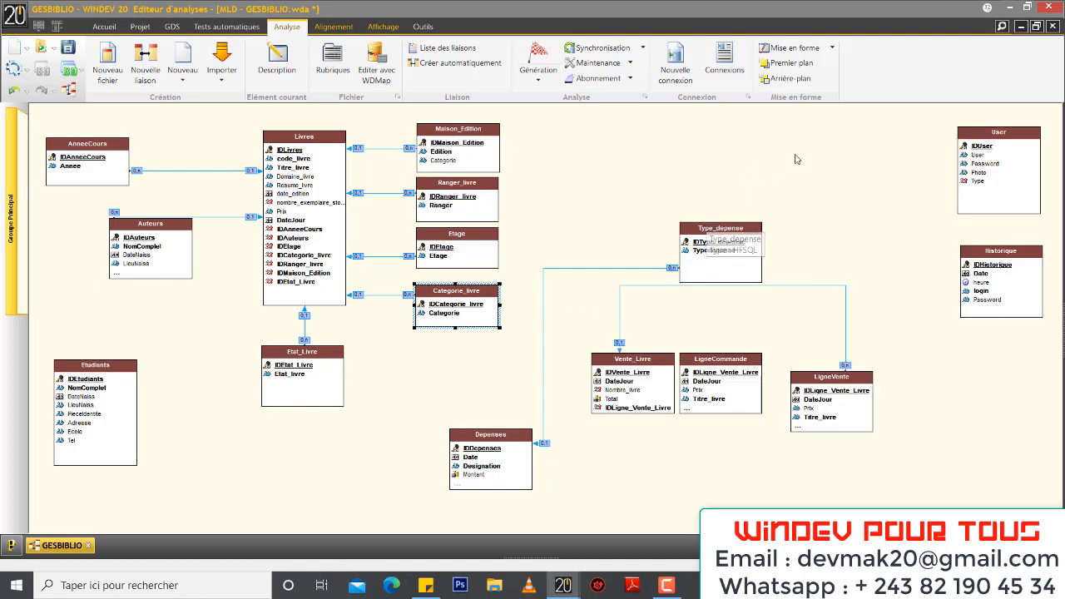
Place Depenses right of Maison_Edition, enlarged to show all fields, with Type_depense further right and a straight link between them
left_click_drag(724, 248, 799, 157)
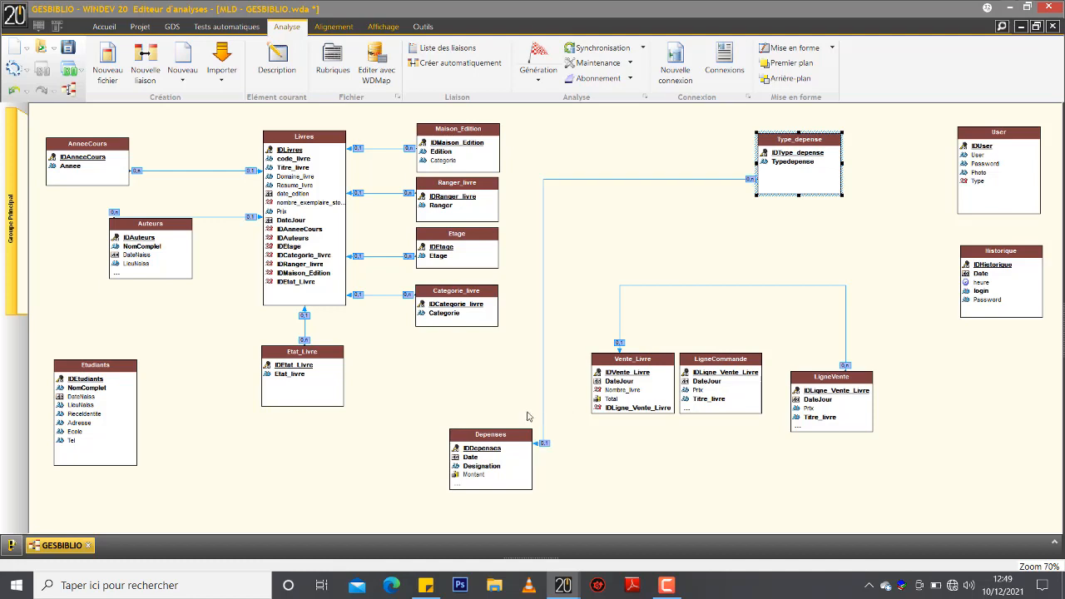
left_click_drag(494, 441, 583, 158)
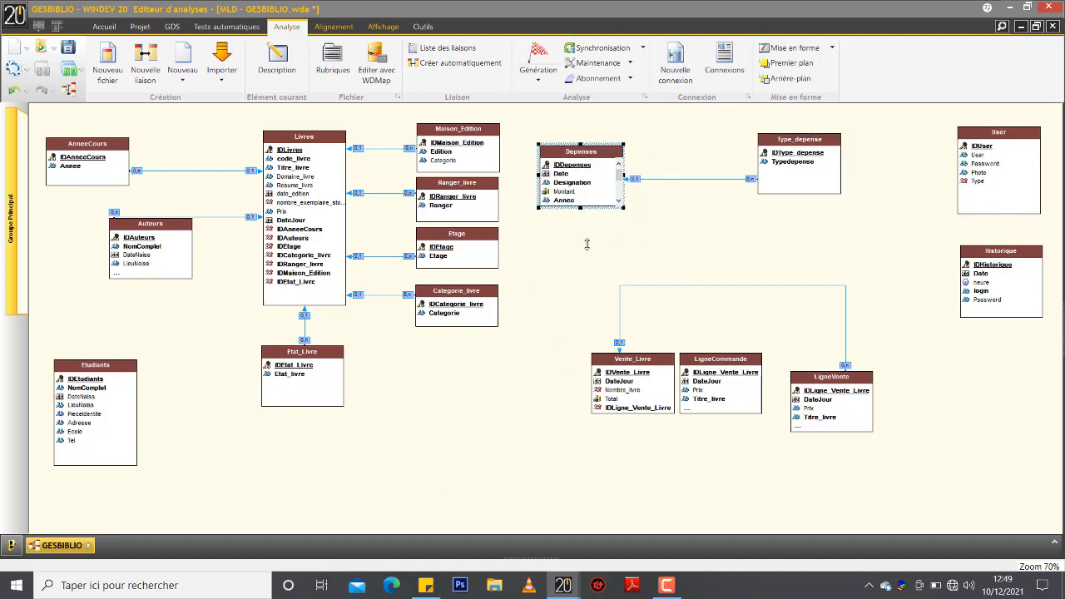
mouse_move(587, 244)
left_mouse_down()
mouse_move(588, 259)
mouse_move(585, 239)
left_mouse_up()
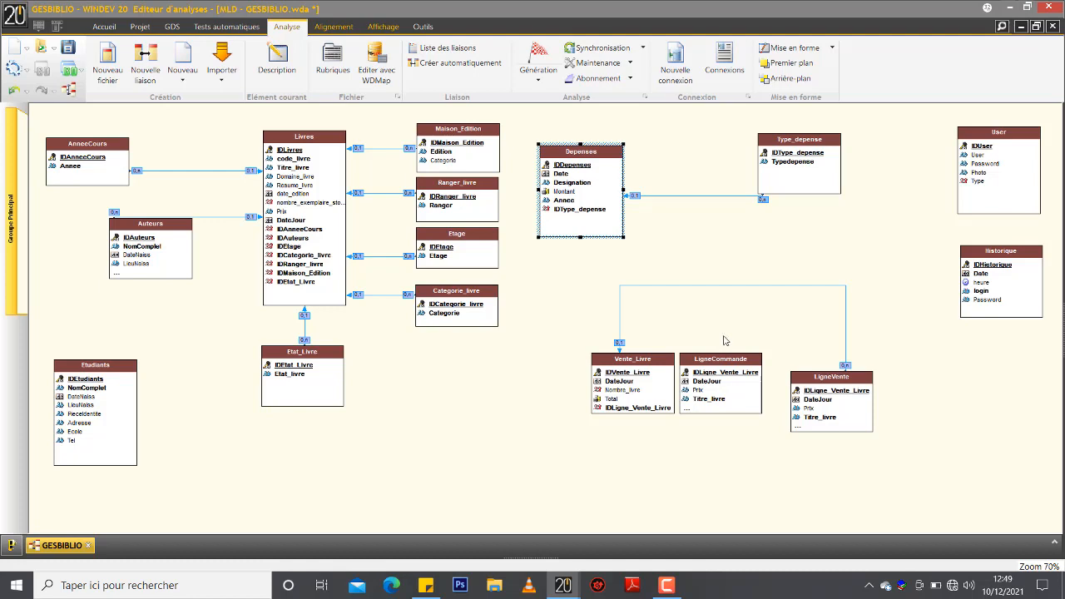
left_click_drag(701, 197, 706, 181)
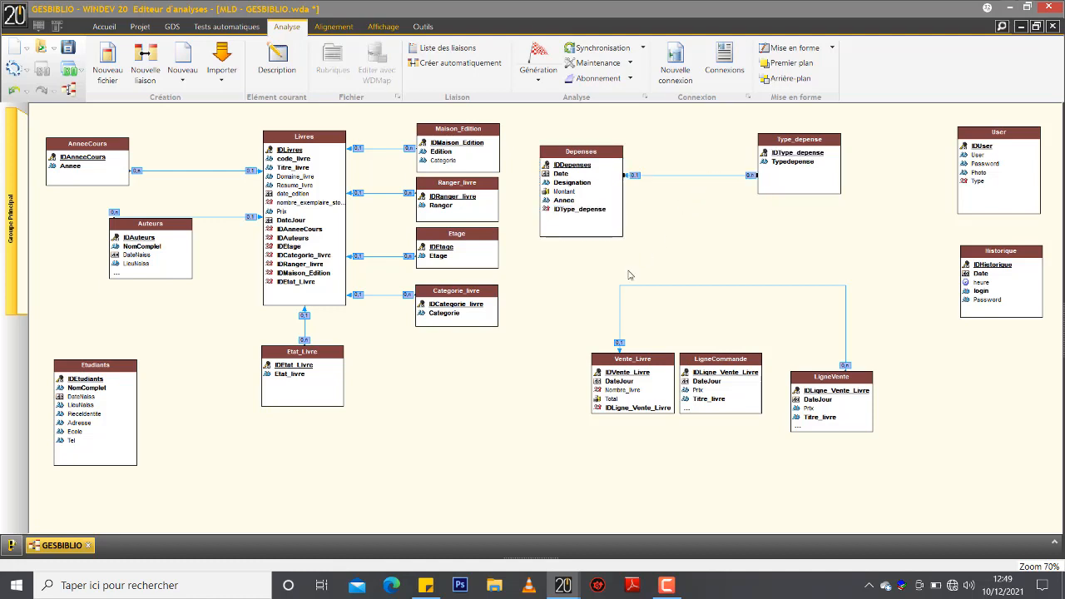
Place Vente_Livre below Depenses and LigneVente below Type_depense, enlarging both boxes to show all their fields
left_click_drag(643, 390, 602, 370)
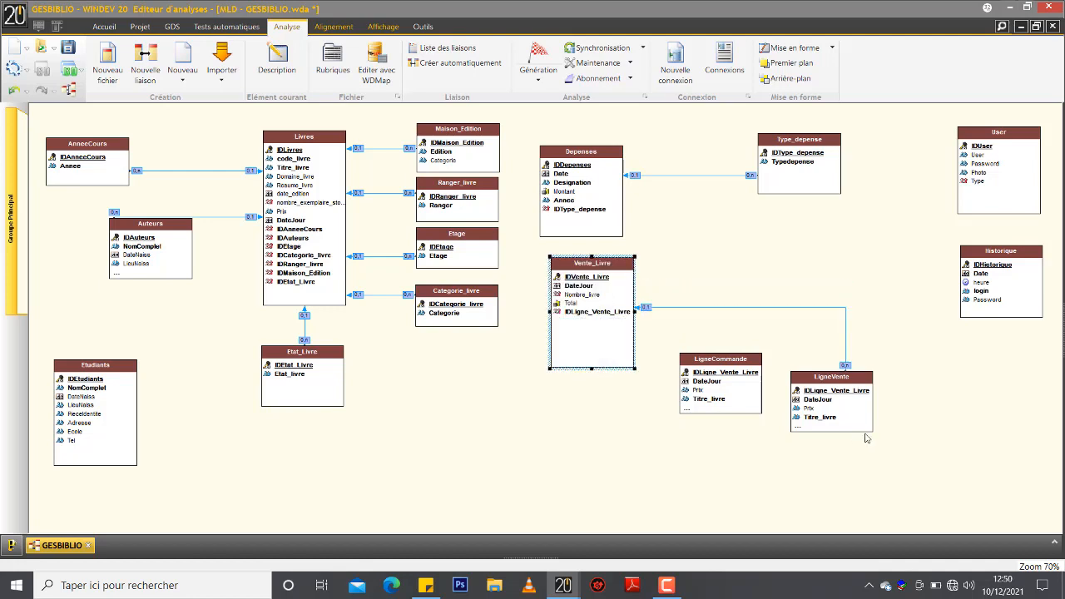
left_click_drag(818, 373, 836, 299)
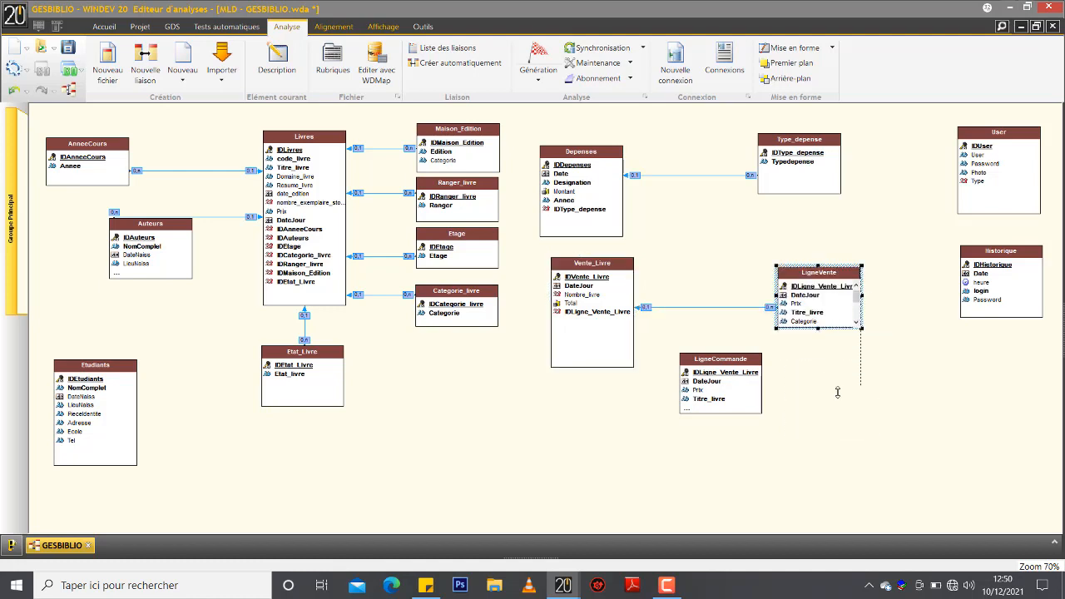
left_click_drag(839, 396, 838, 380)
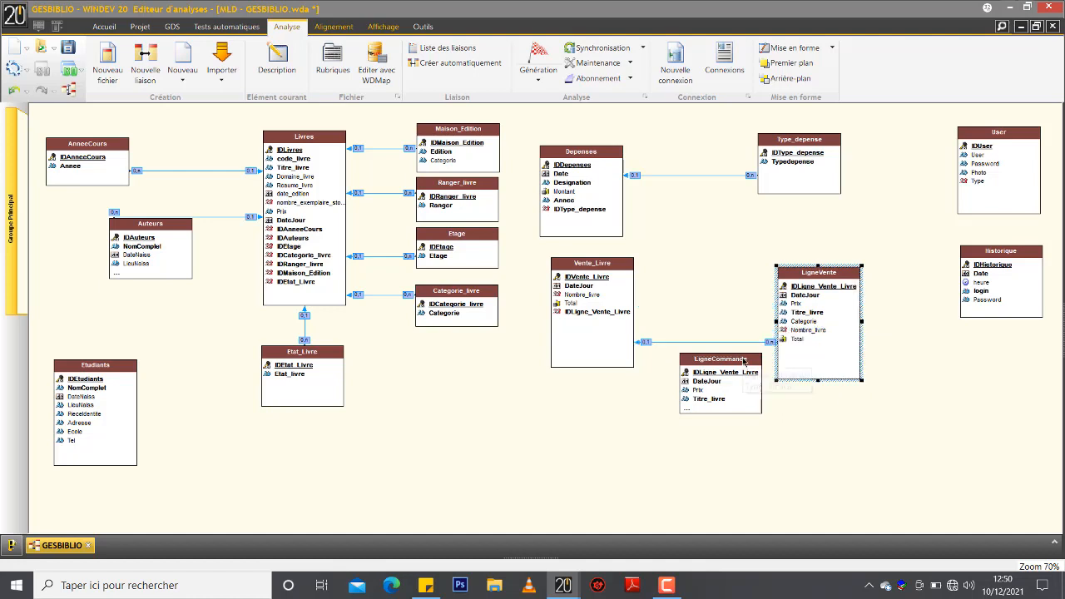
Raise the link between Vente_Livre and LigneVente and place LigneCommande below Vente_Livre, enlarged to show all its fields
left_click_drag(742, 344, 735, 315)
left_click_drag(712, 380, 583, 421)
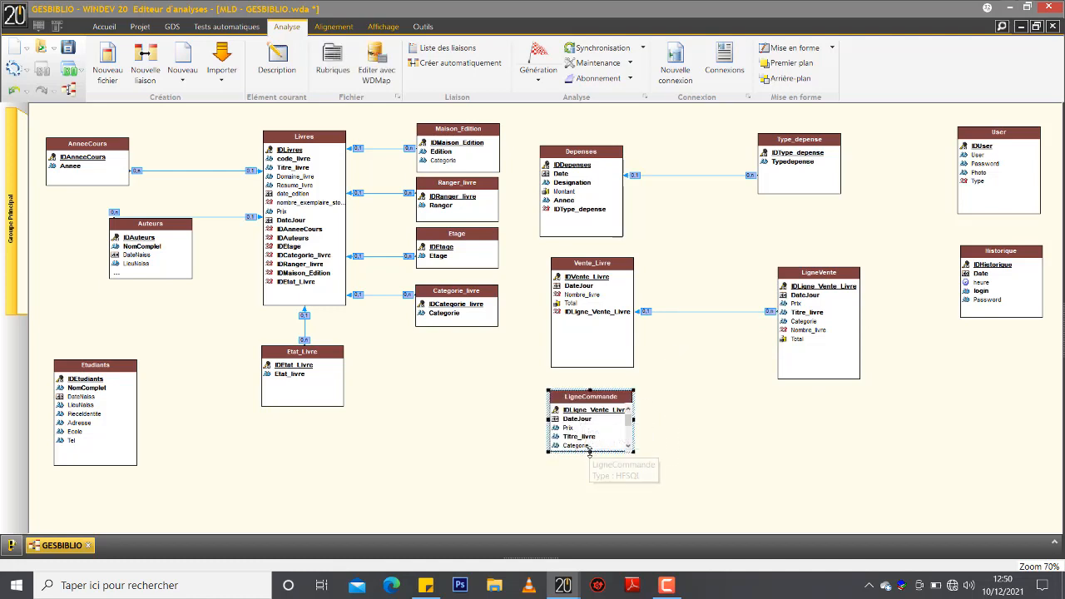
left_click_drag(589, 453, 590, 494)
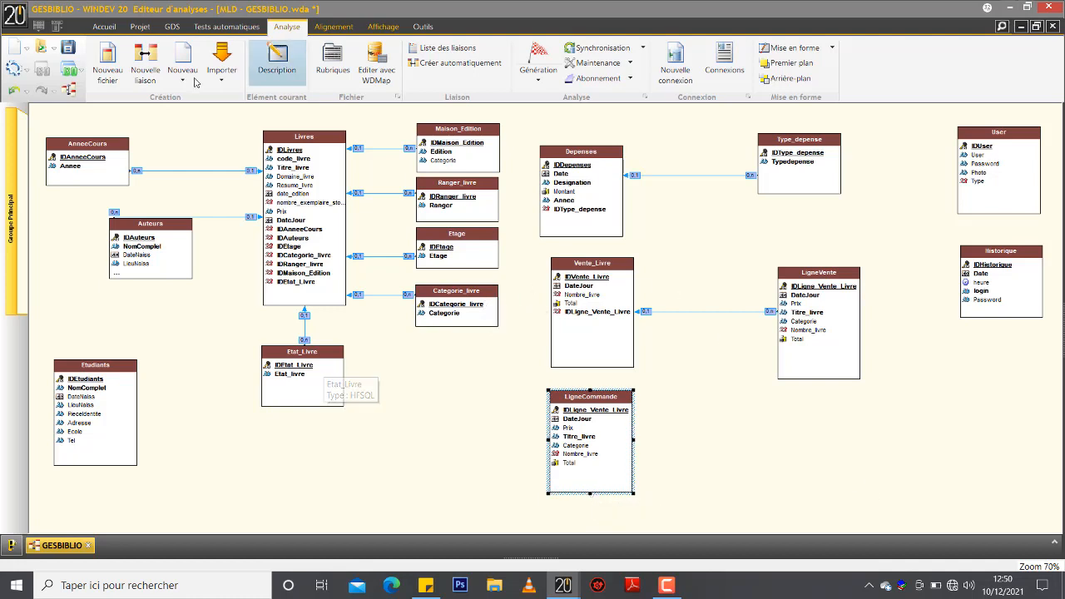
Create a link from Livres (0,n) to LigneVente (0,1) on the IDLivres key, keeping the default integrity rules
left_click(145, 70)
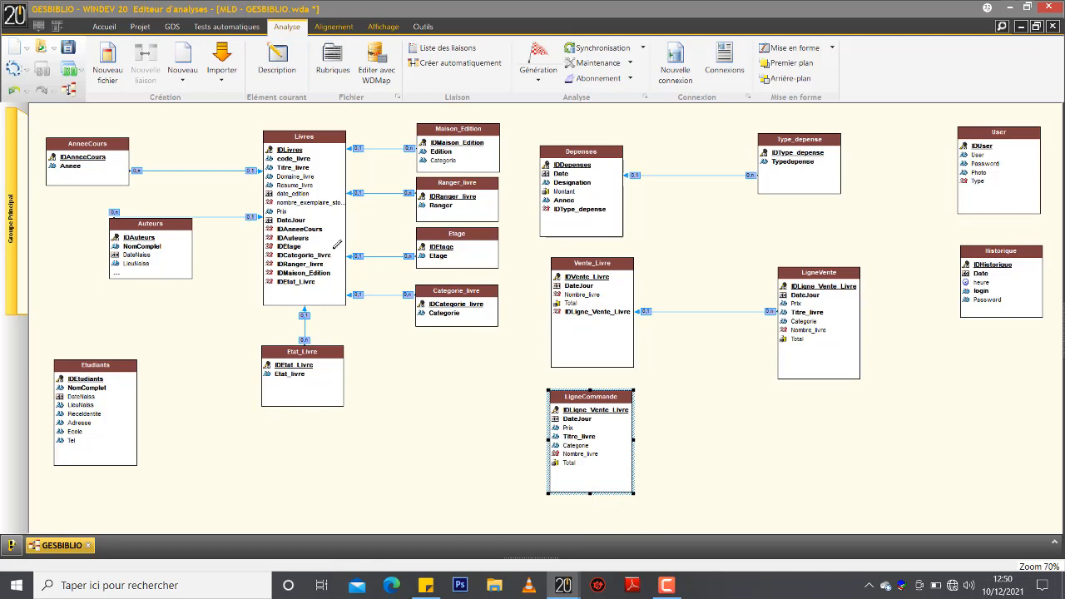
left_click(335, 249)
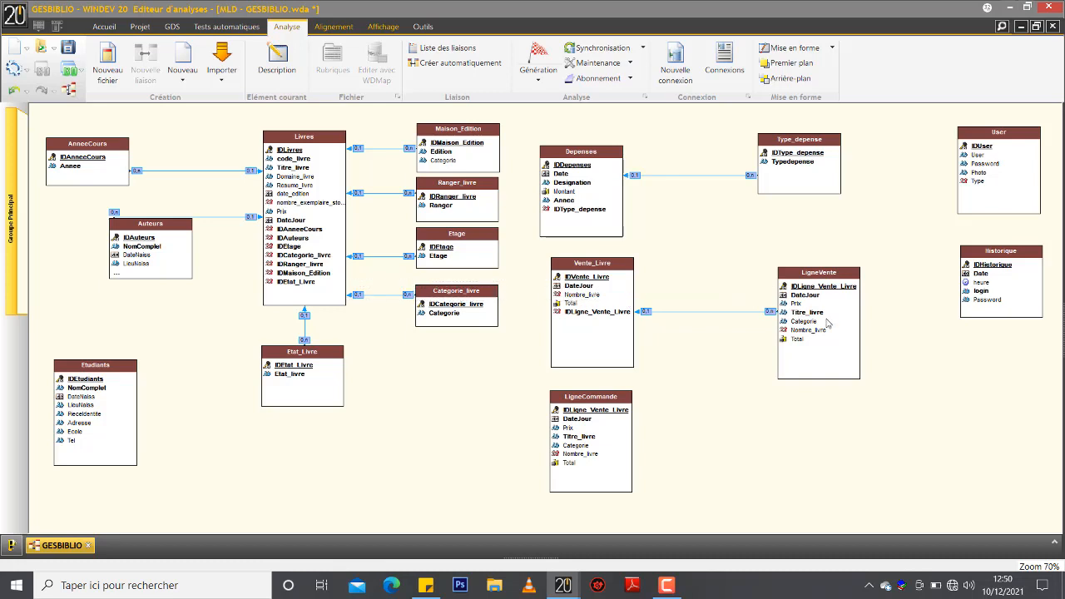
left_click(828, 323)
left_click(647, 466)
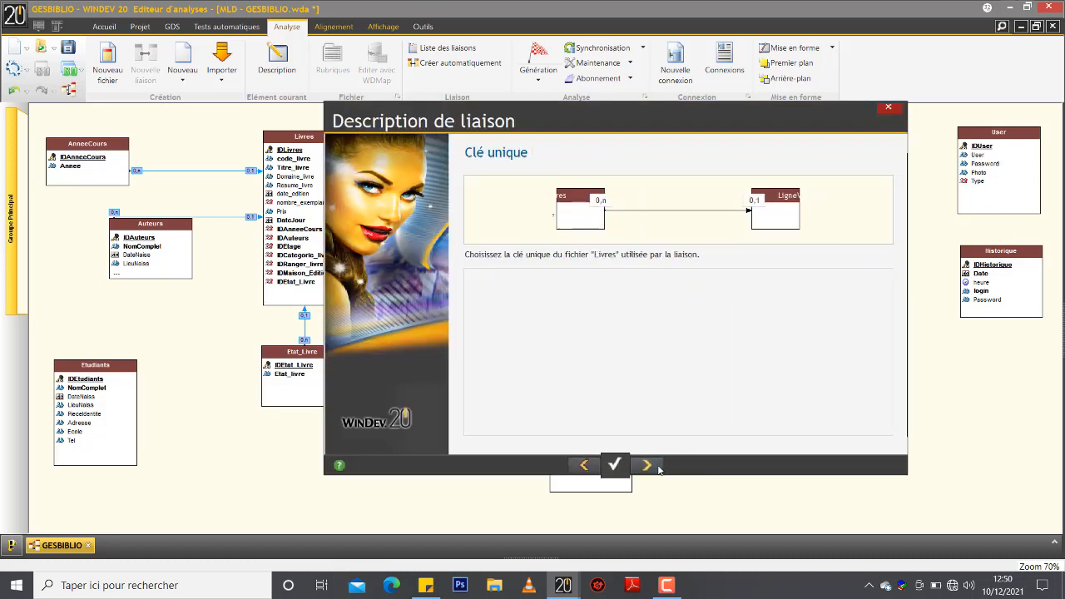
left_click(658, 465)
left_click(647, 465)
left_click(647, 465)
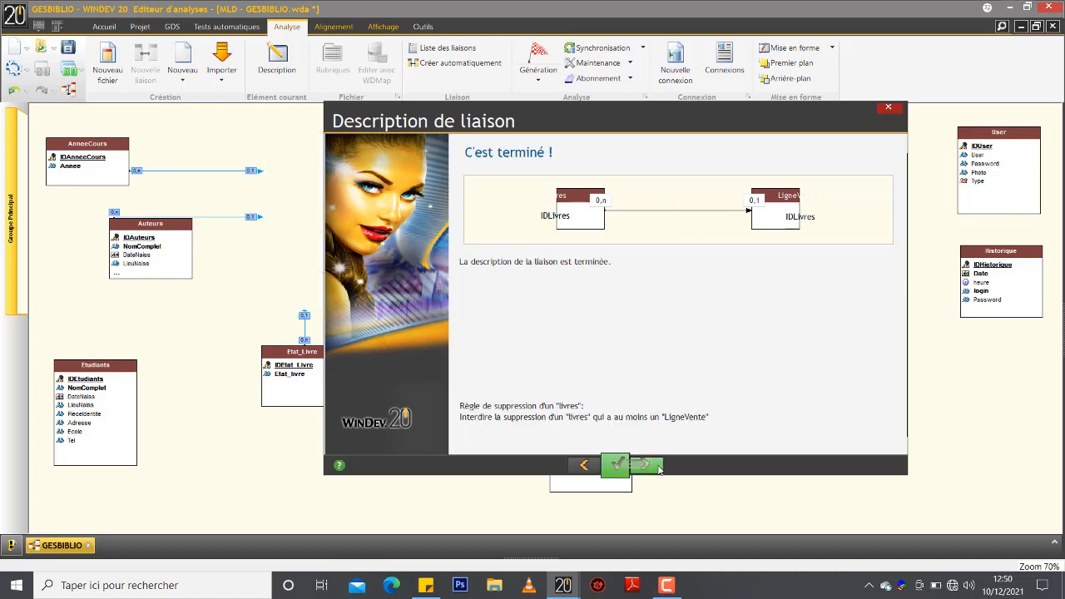
left_click(614, 466)
Swap the positions of Vente_Livre and LigneVente so LigneVente is nearer Livres, and align LigneCommande below LigneVente
left_click_drag(620, 350, 874, 358)
left_click_drag(652, 313, 636, 333)
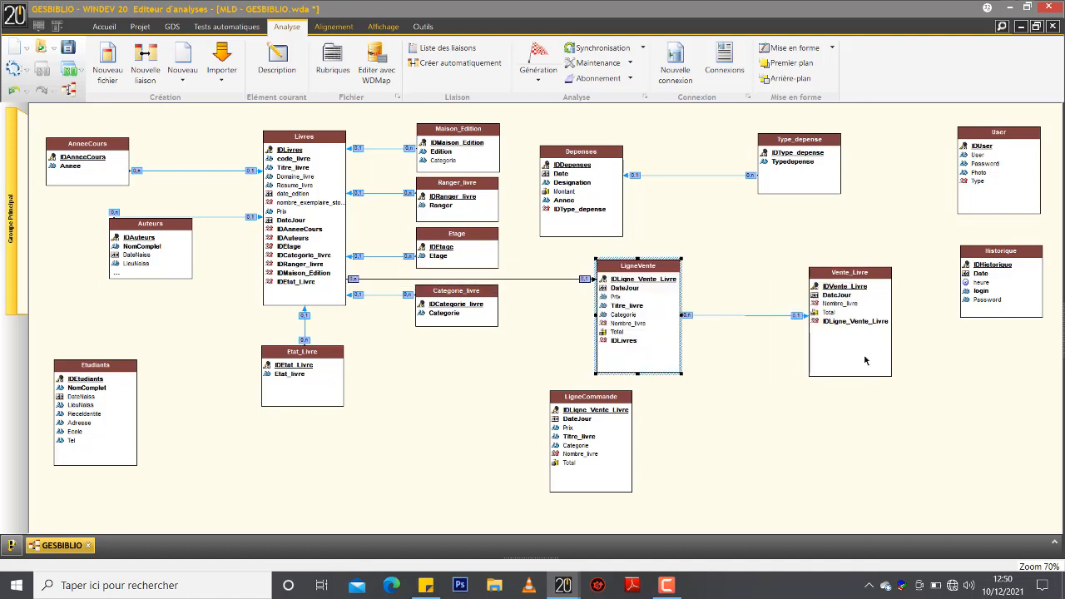
left_click_drag(865, 361, 848, 362)
left_click_drag(581, 441, 626, 446)
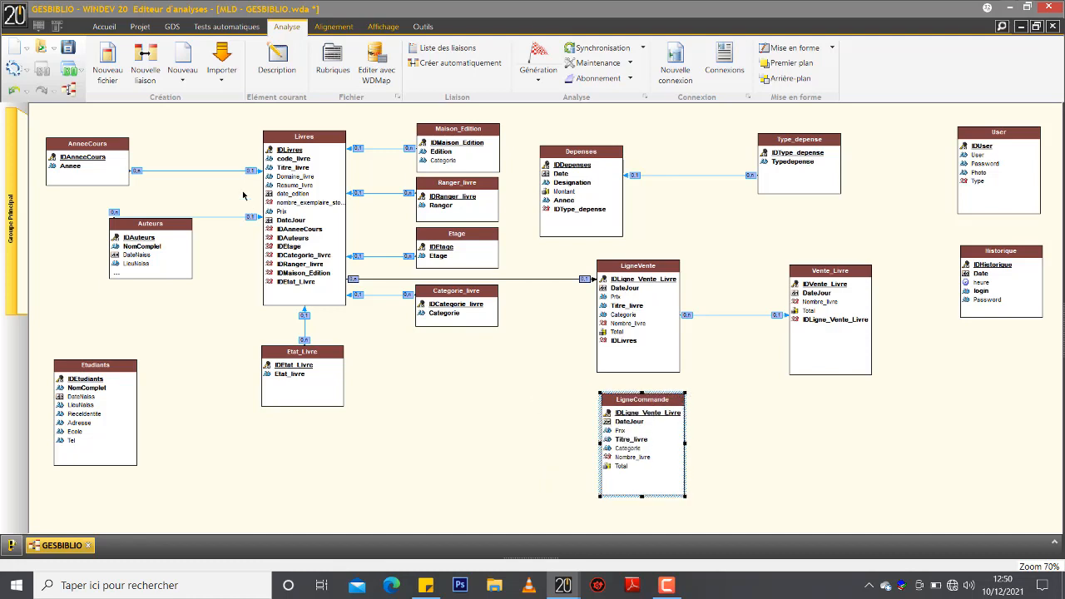
Create a link from Livres (0,n) to LigneCommande (0,1) on the IDLivres key and route it below Categorie_livre
left_click(147, 61)
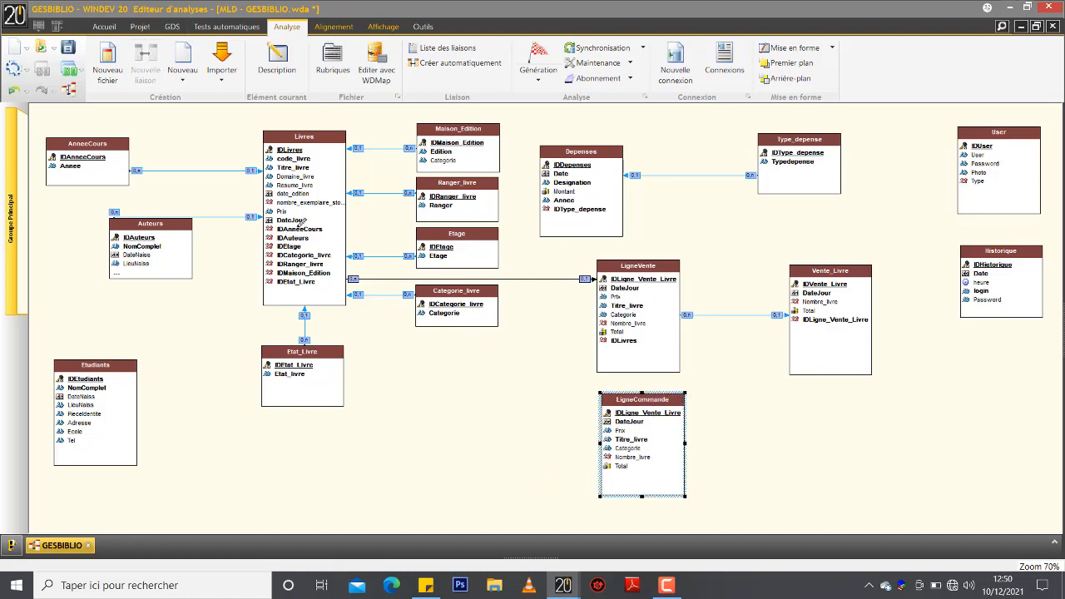
left_click(324, 289)
left_click(635, 460)
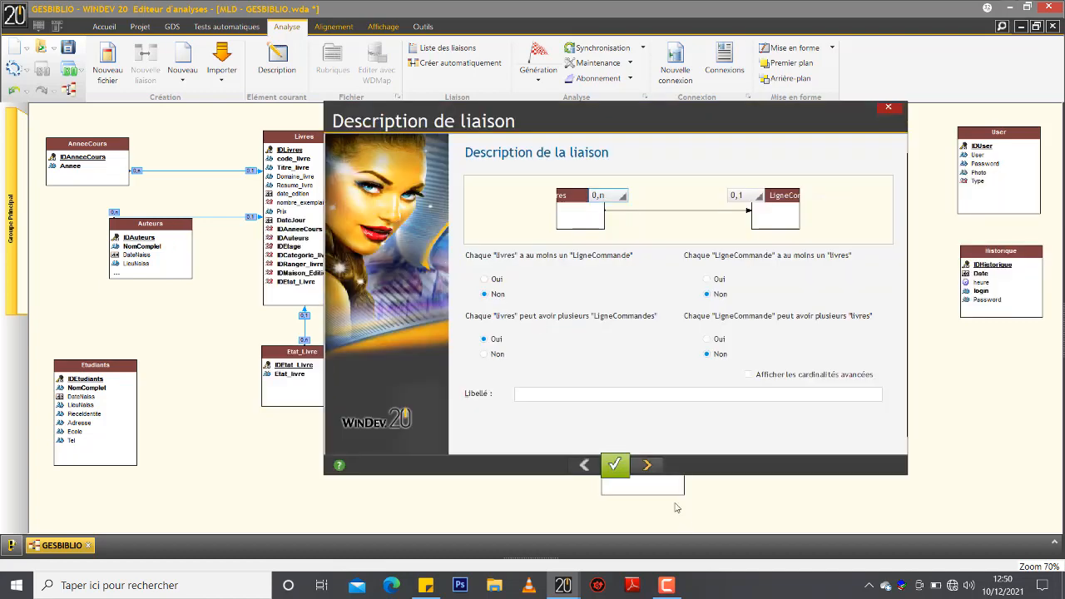
left_click(649, 465)
left_click(650, 466)
left_click(649, 465)
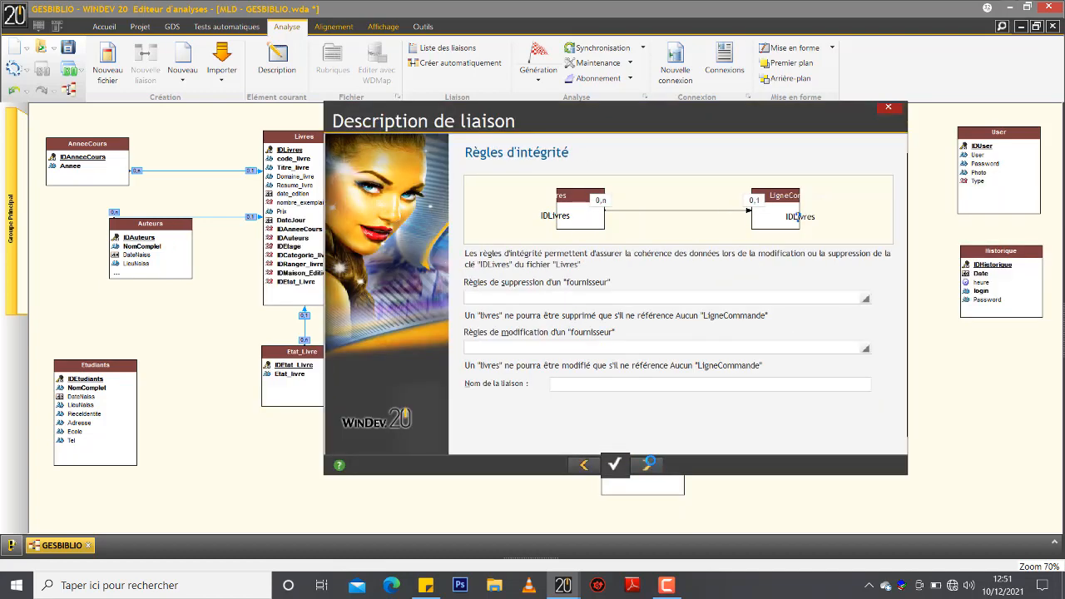
left_click(649, 465)
left_click(649, 462)
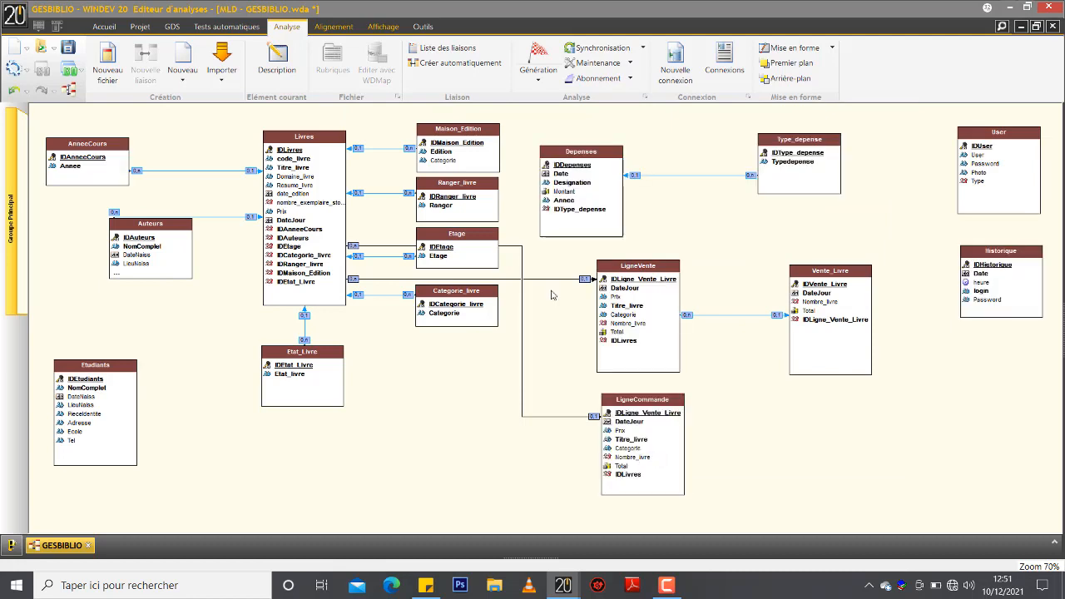
left_click_drag(521, 248, 489, 342)
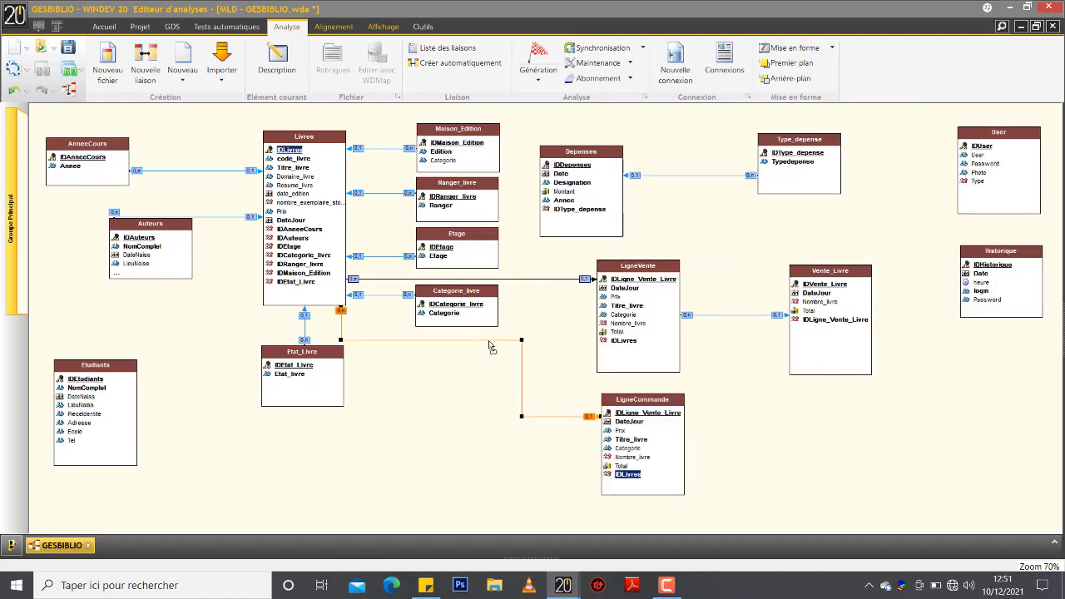
left_click(497, 349)
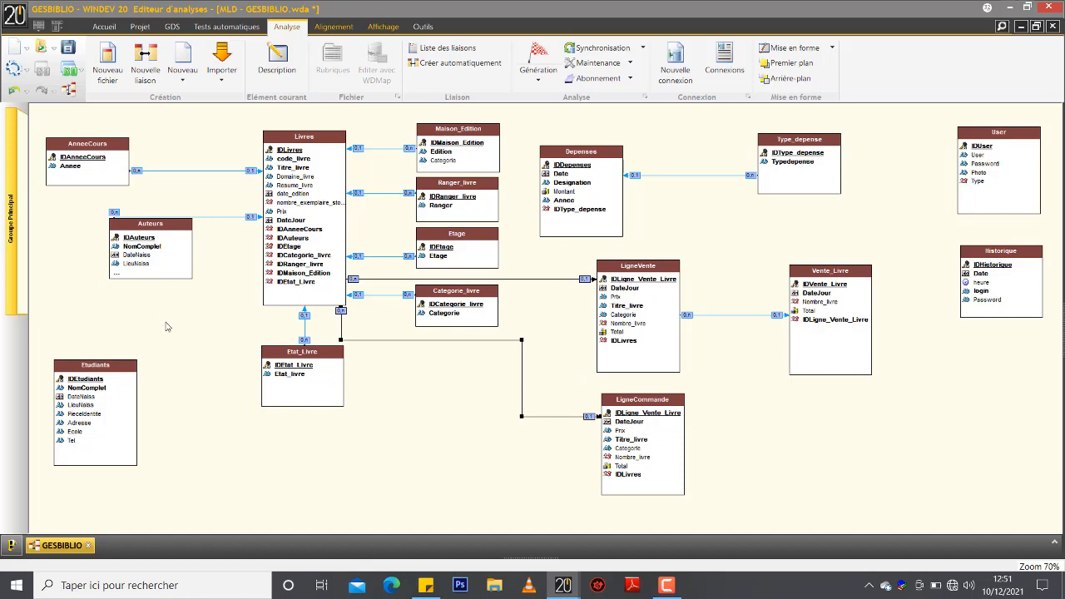
Shift Auteurs closer beneath AnneeCours, enlarge it to show all its fields, and raise Etudiants slightly
left_click_drag(142, 248, 132, 293)
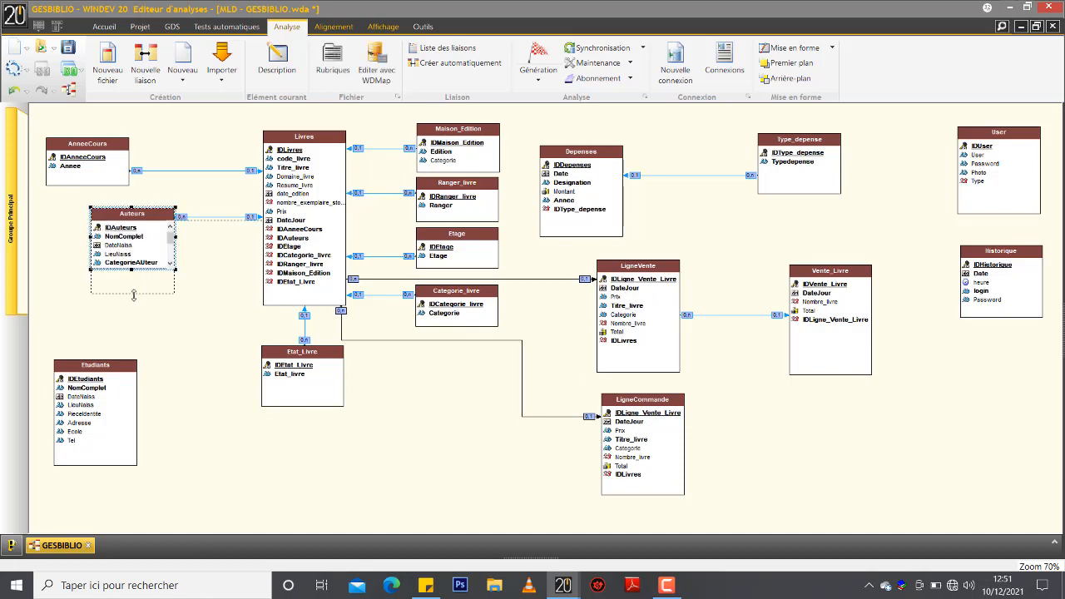
left_click_drag(122, 389, 120, 379)
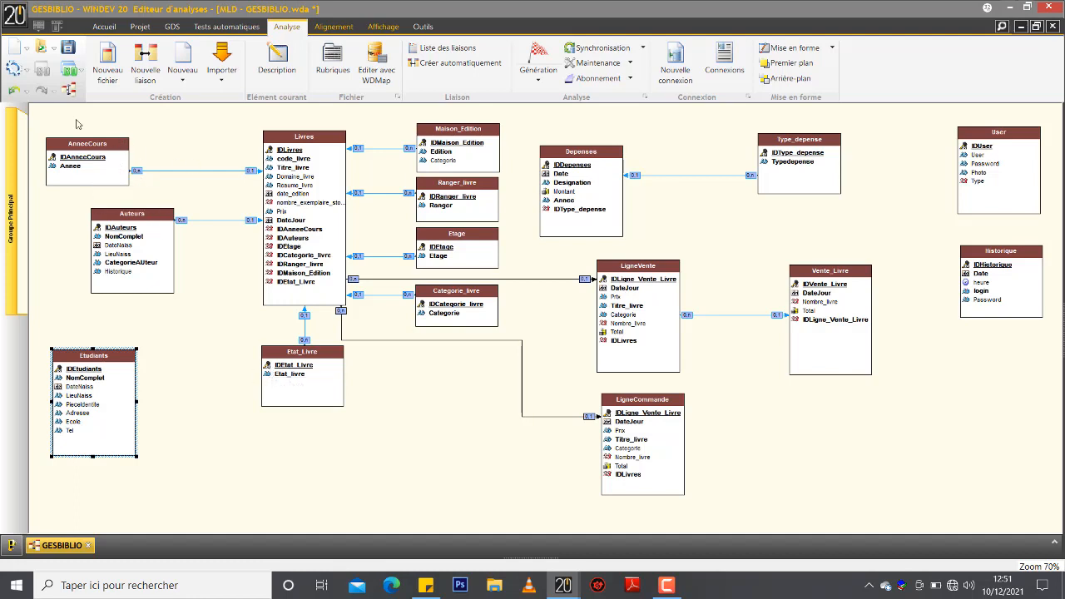
left_click_drag(76, 120, 502, 355)
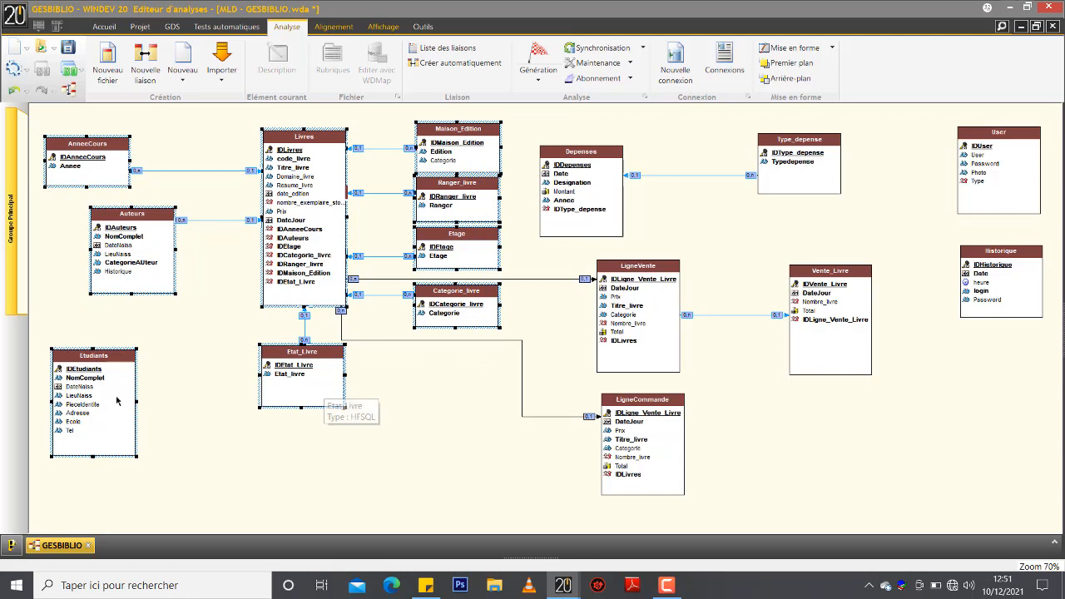
left_click(98, 403, "ctrl")
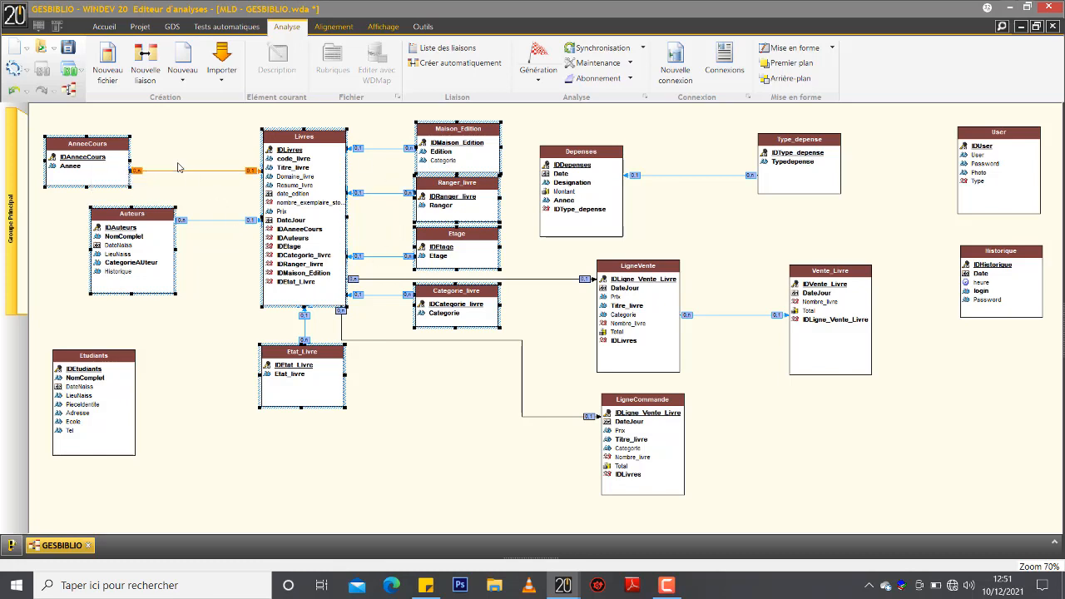
left_click(126, 170, "ctrl")
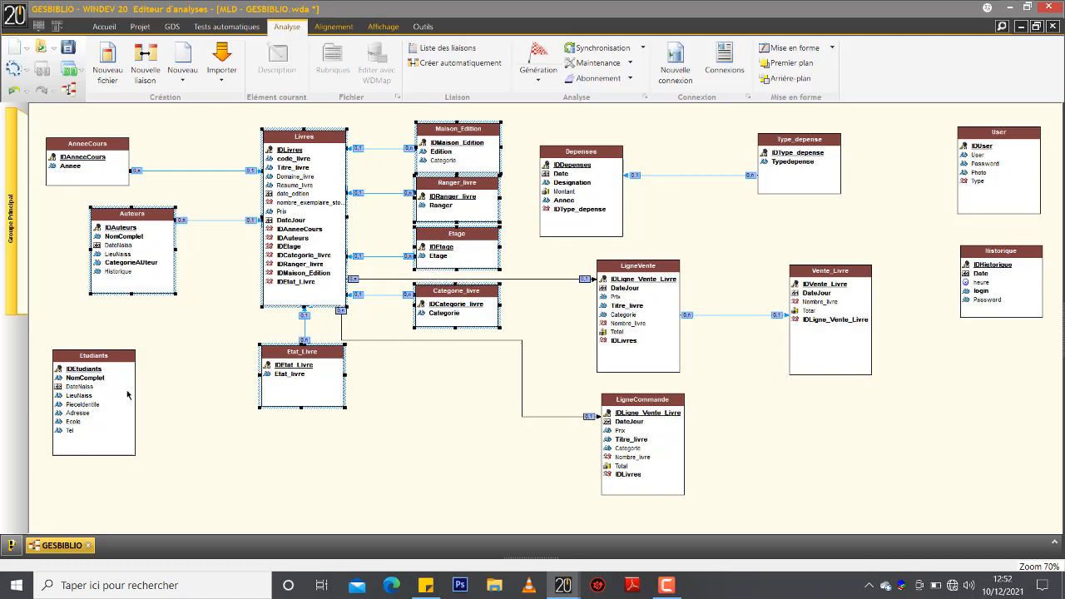
left_click(73, 394)
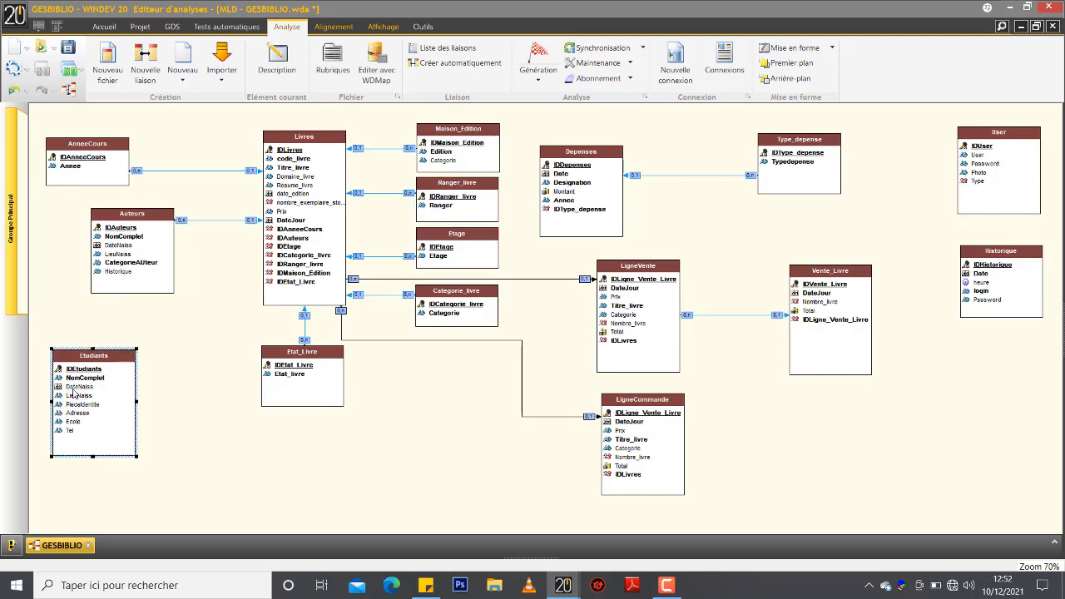
left_click_drag(86, 510, 335, 462)
left_click(130, 388)
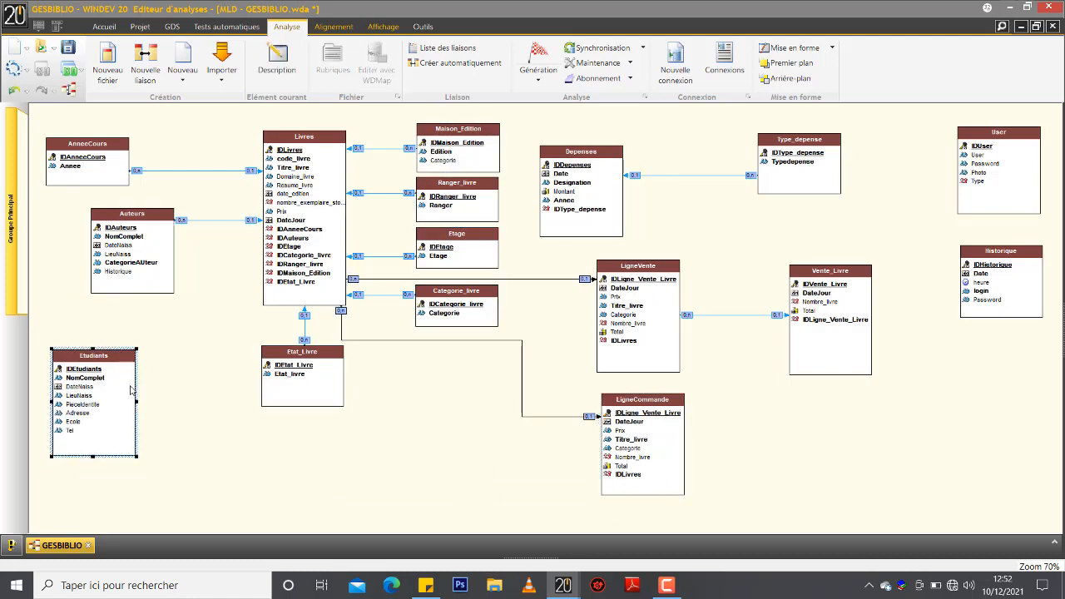
left_click(652, 439, "ctrl")
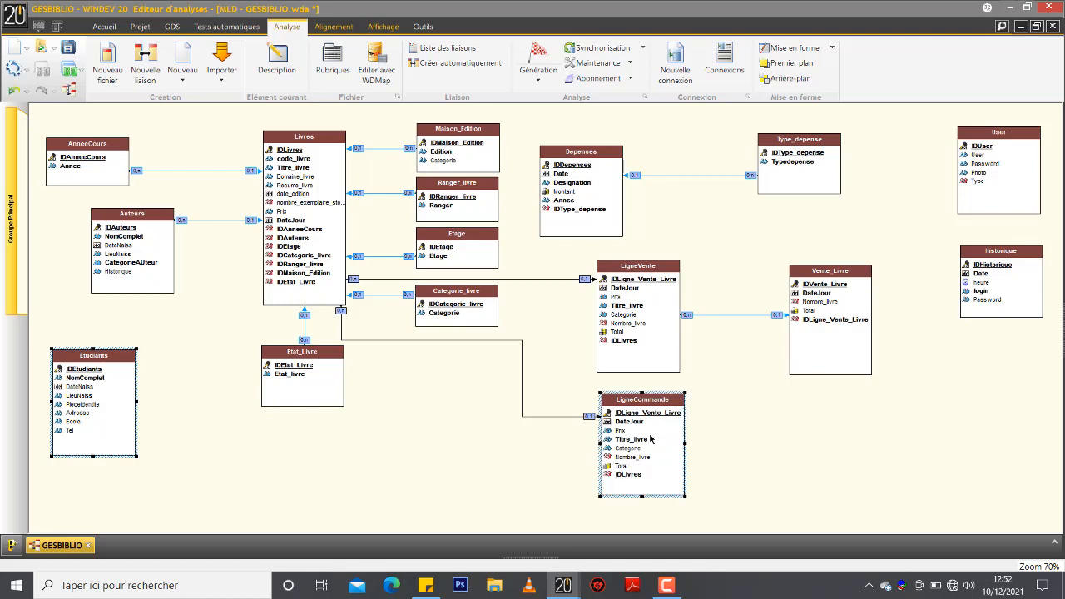
left_click(630, 333, "ctrl")
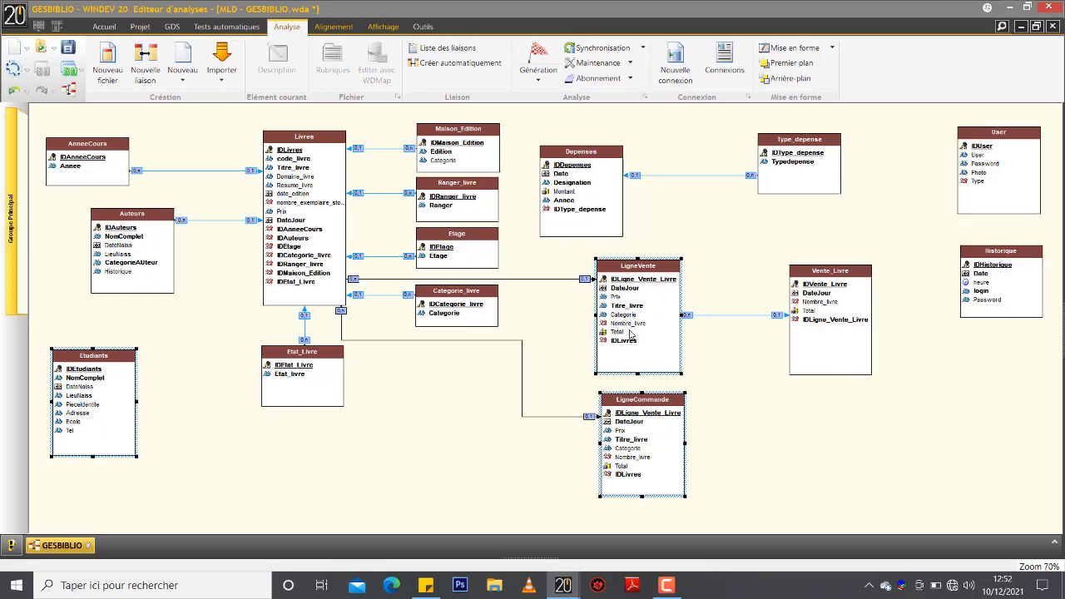
left_click(830, 305, "ctrl")
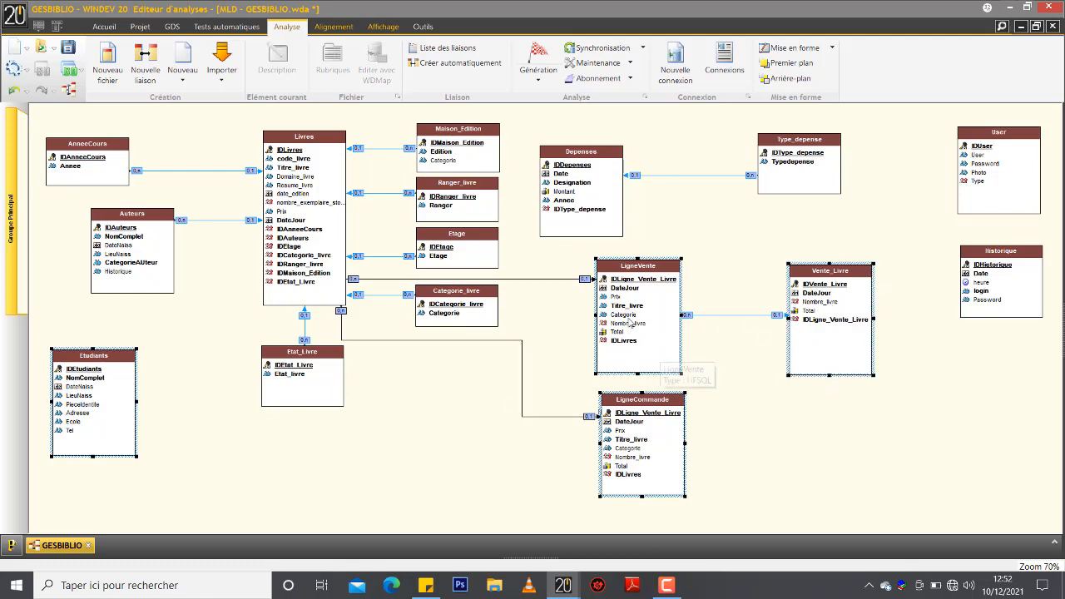
left_click_drag(595, 131, 806, 203)
left_click_drag(953, 124, 1039, 334)
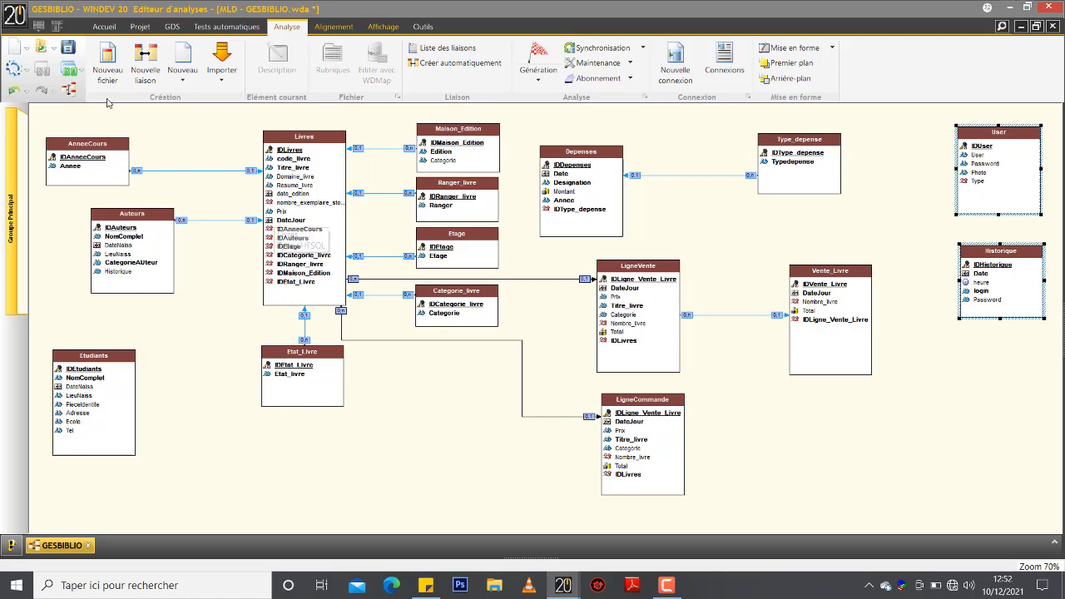
left_click(94, 173)
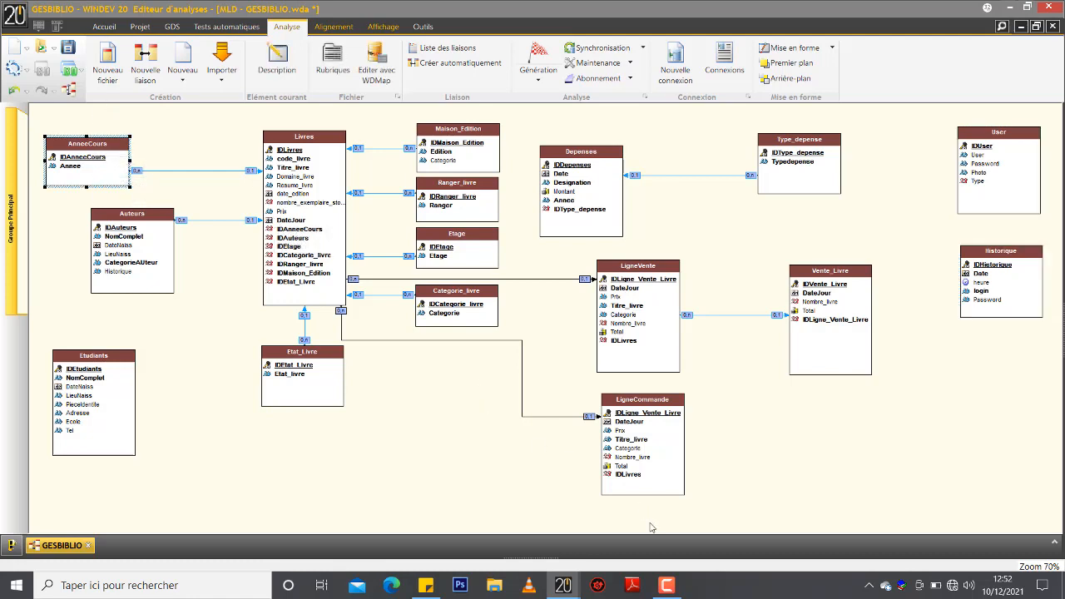
left_click(667, 588)
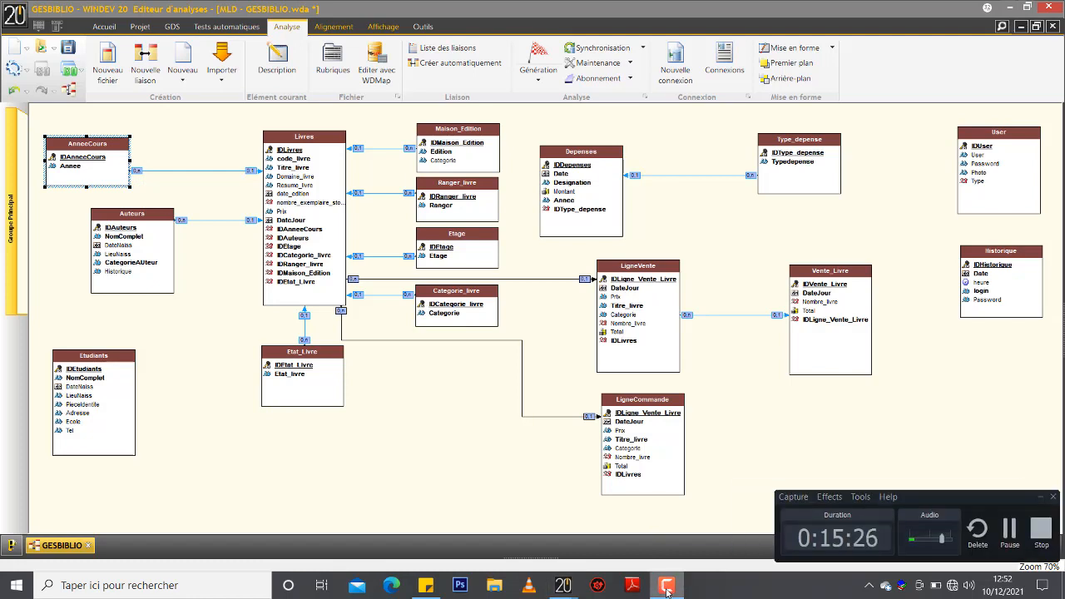
left_click(667, 588)
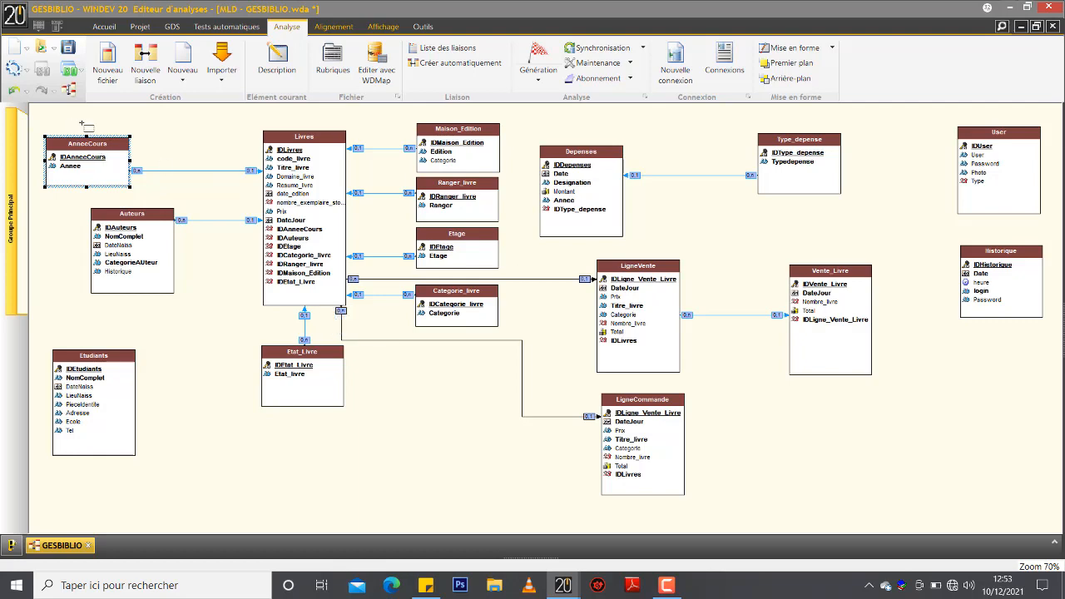
left_click_drag(83, 125, 1029, 470)
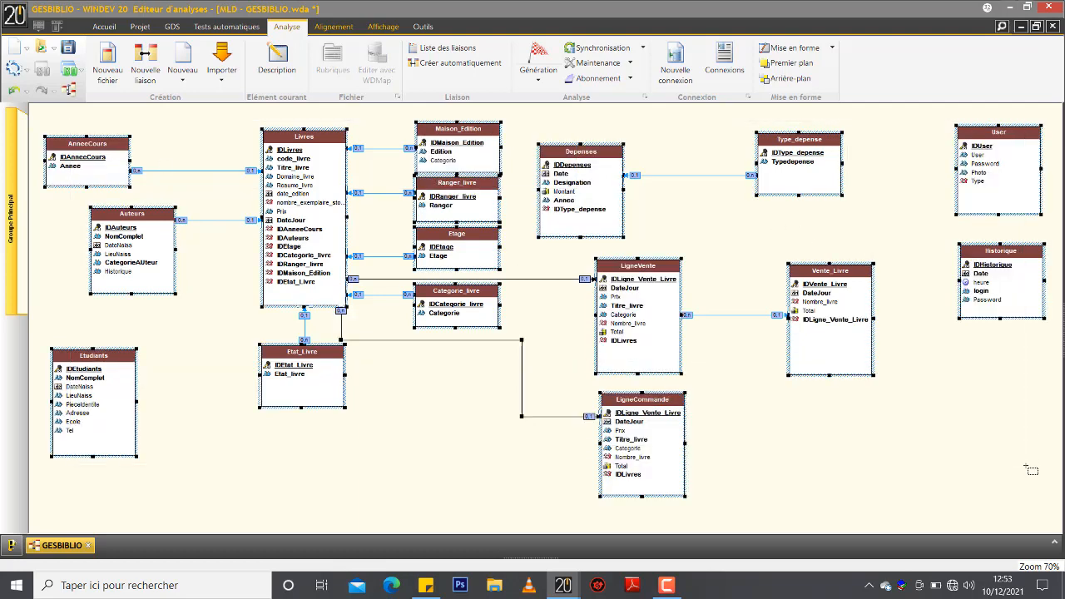
left_click(396, 398)
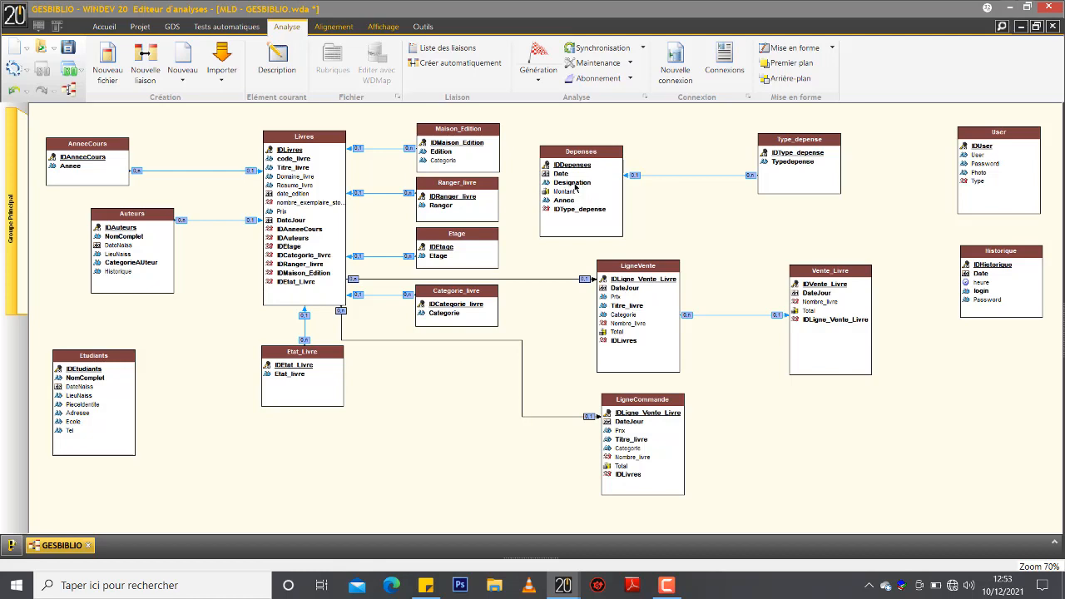
left_click(575, 188)
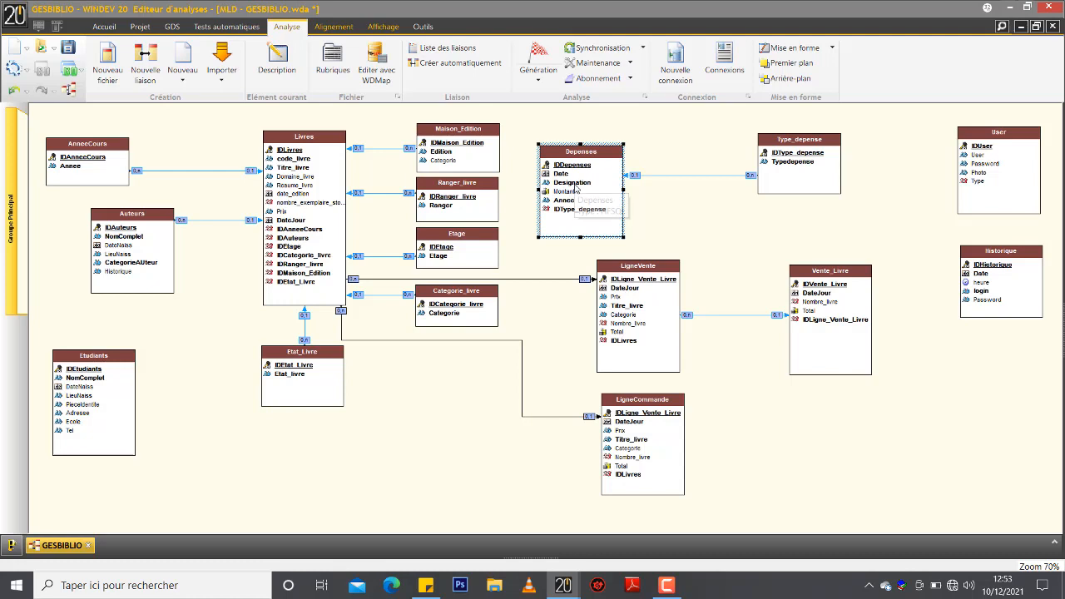
Examine the fields of the AnneeCours file, including the type and key settings of Annee, without changing anything
left_click(115, 160)
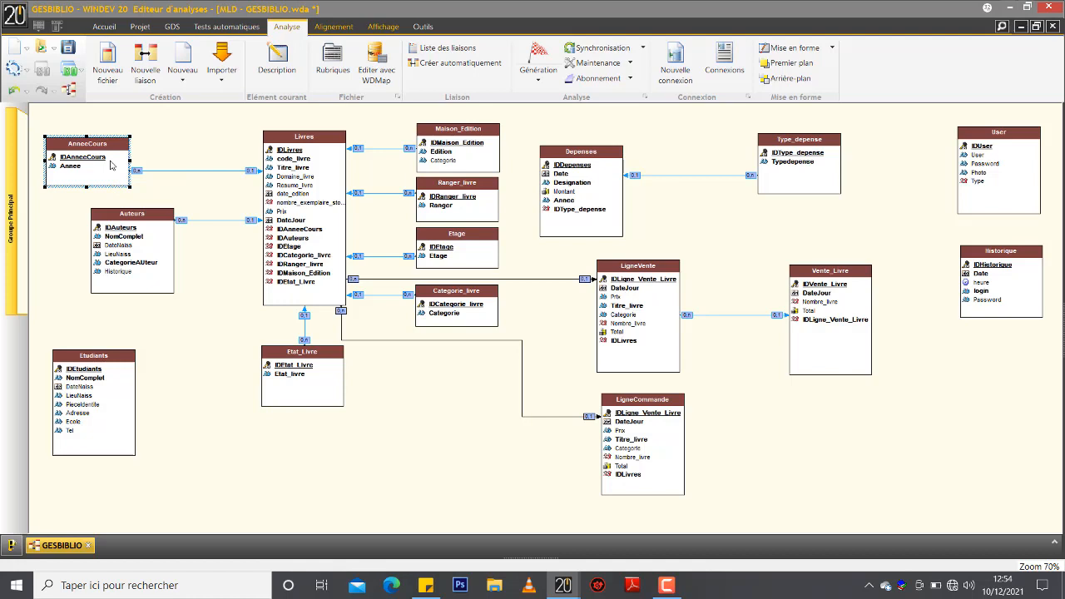
double_click(110, 165)
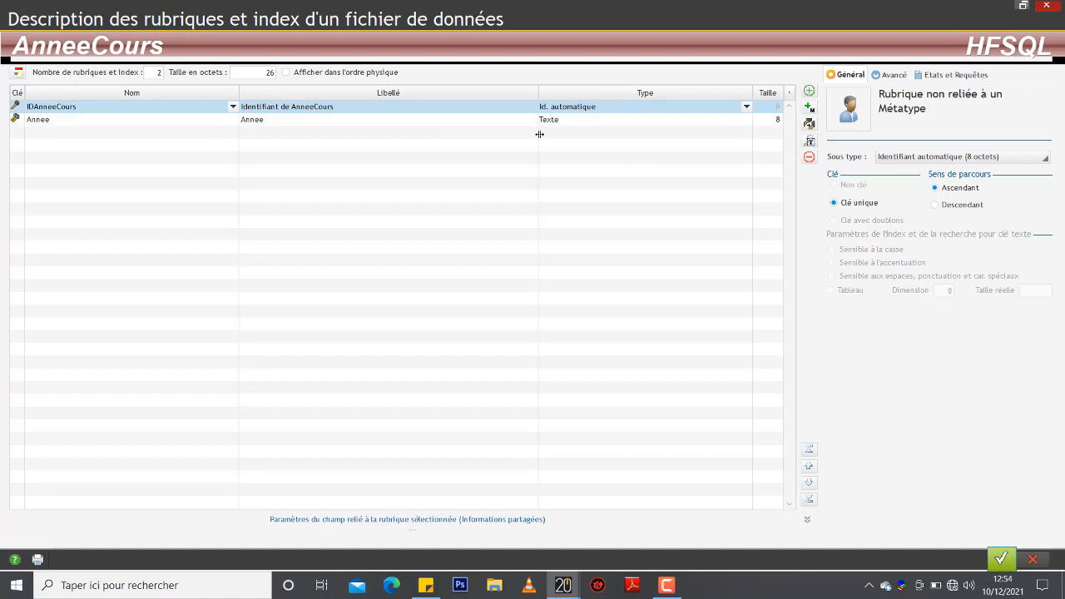
left_click(511, 121)
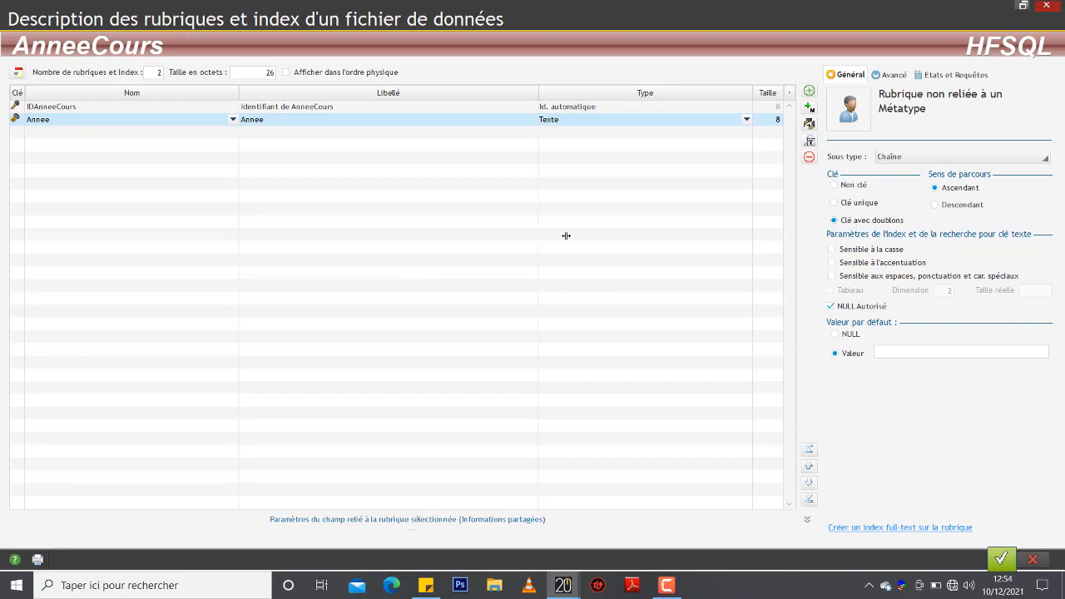
left_click(1032, 559)
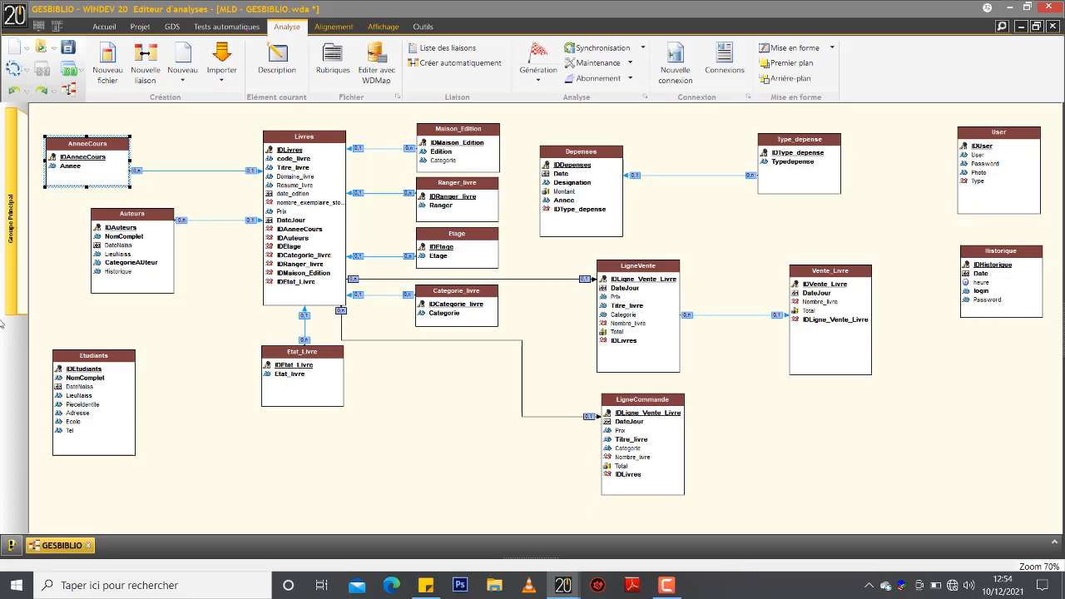
Review the Auteurs file's fields, checking the subtype and key settings of Historique, CategorieAUteur, LieuNaiss and DateNaiss
left_click(167, 275)
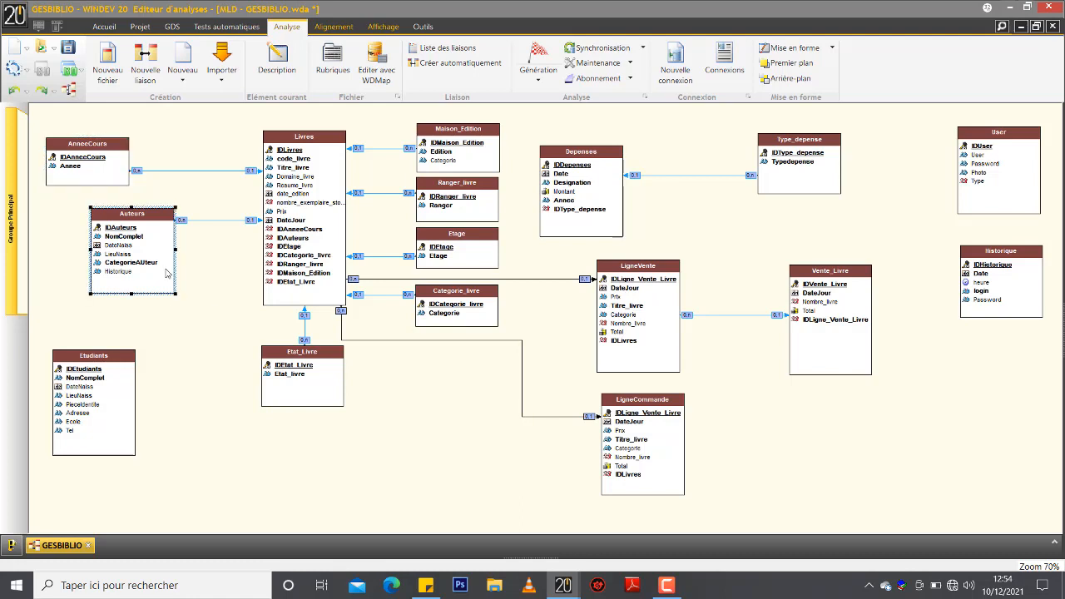
double_click(167, 274)
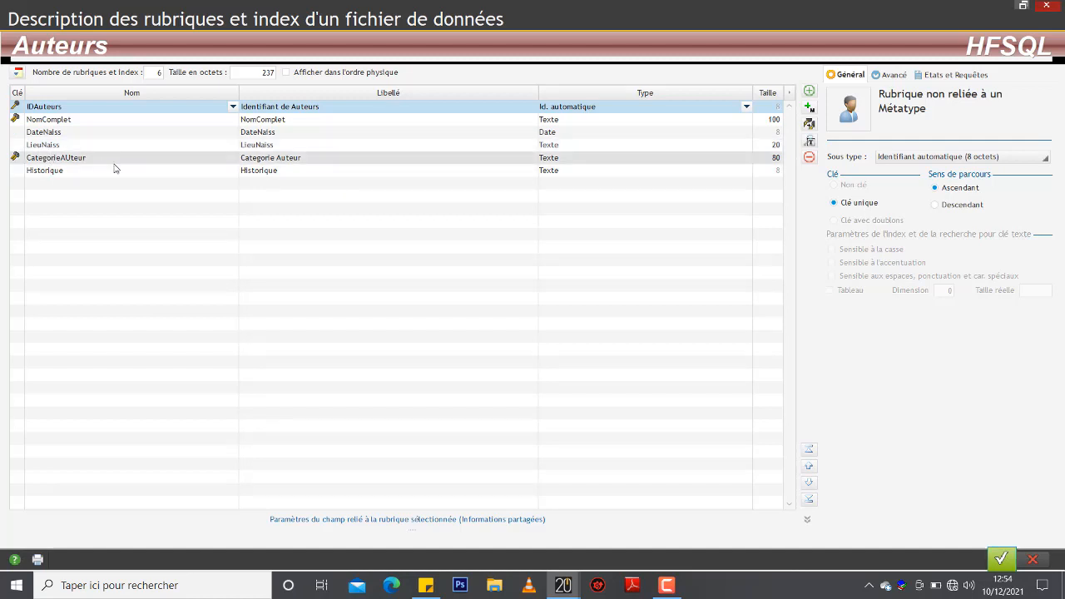
left_click(55, 171)
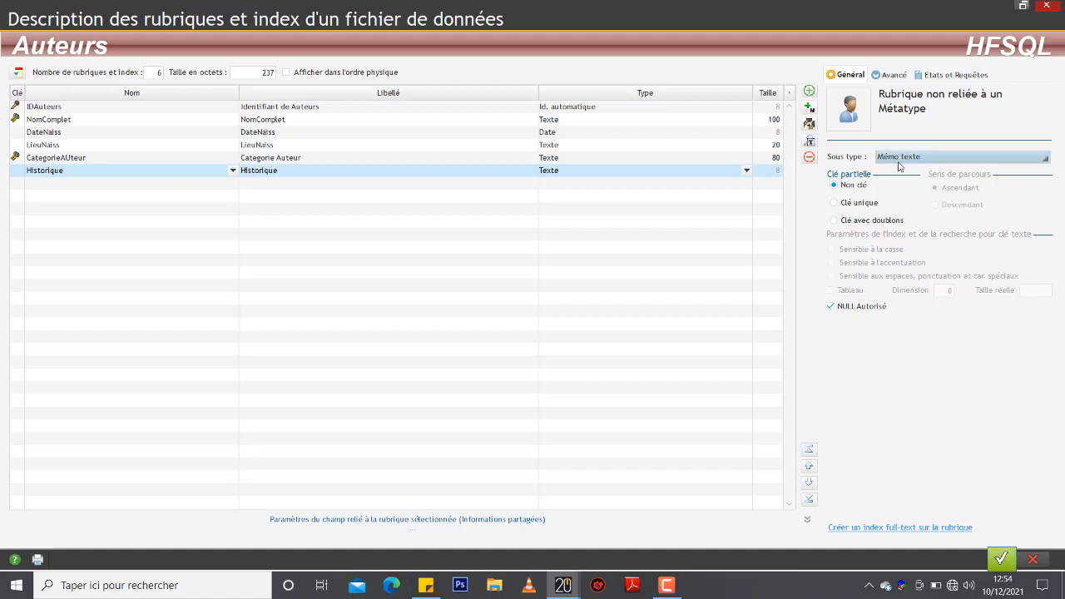
left_click(622, 161)
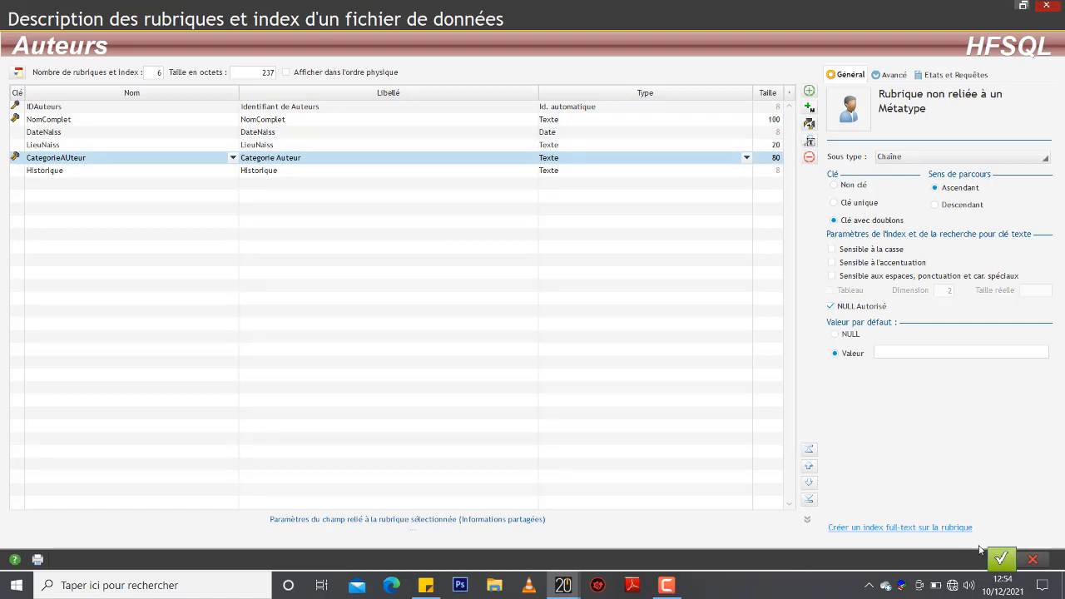
left_click(550, 148)
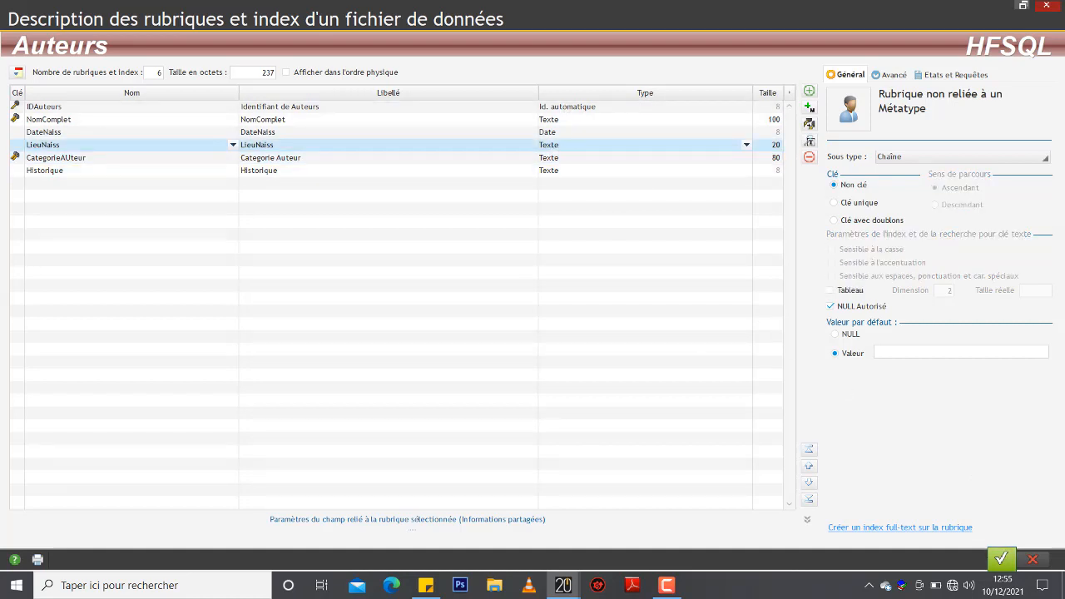
left_click(581, 133)
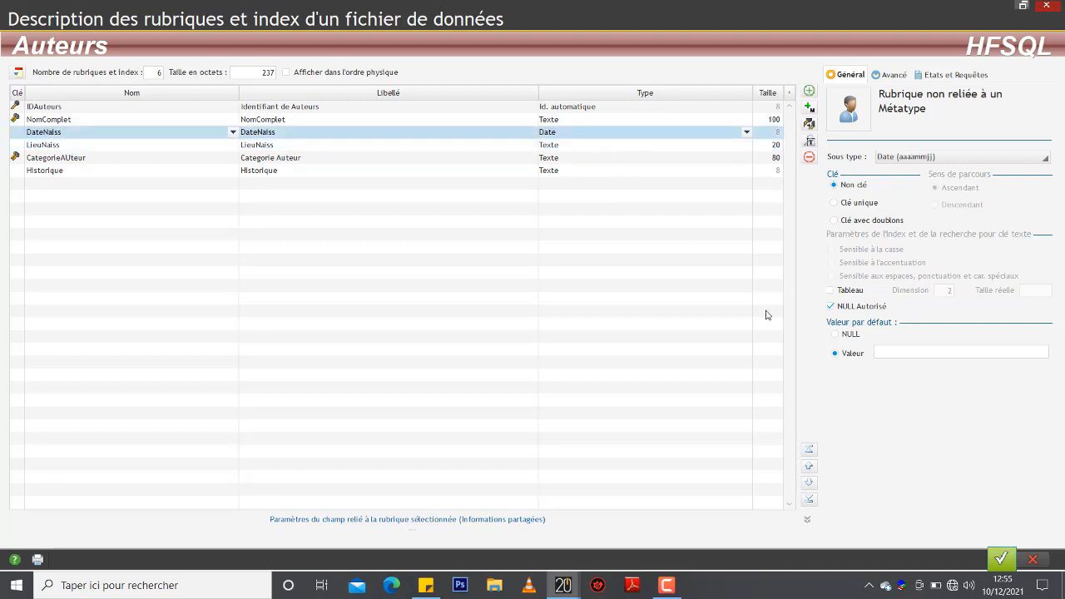
left_click(1003, 559)
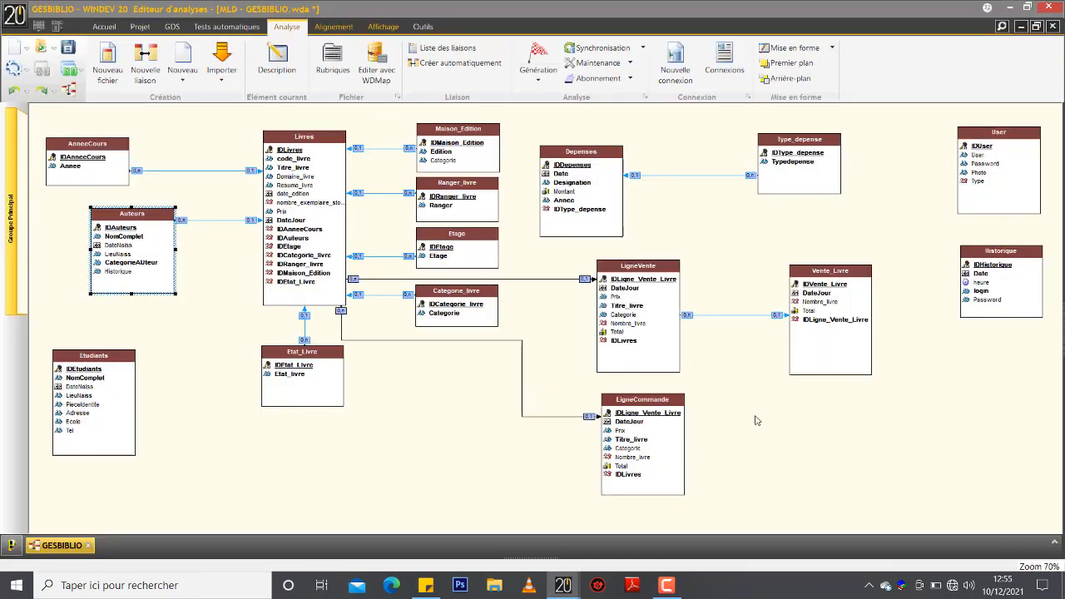
Examine the list of fields, types and sizes in the Etudiants file without changing anything
left_click(79, 414)
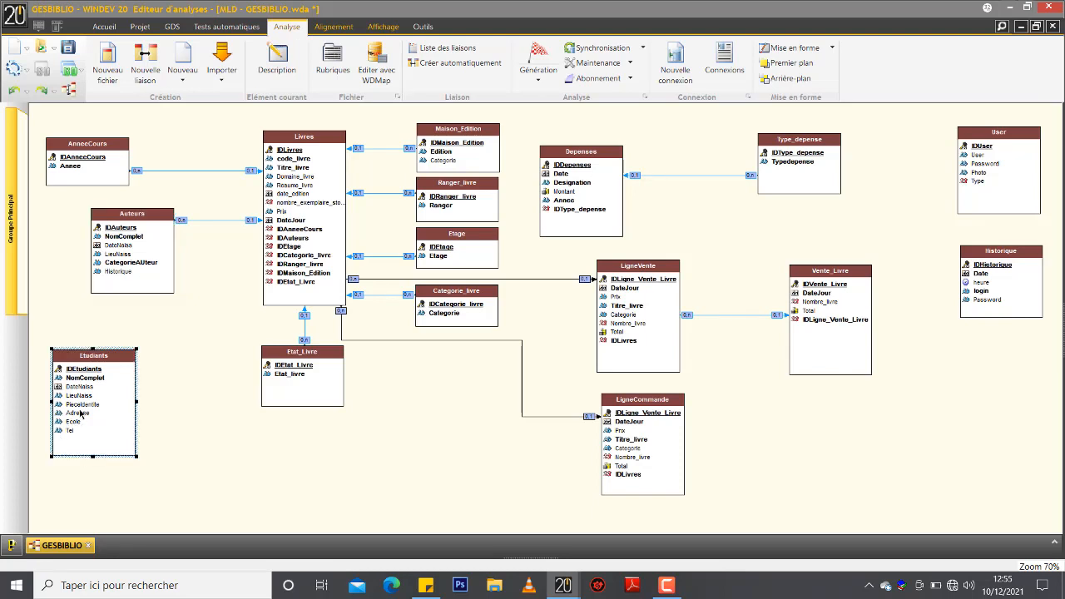
double_click(88, 412)
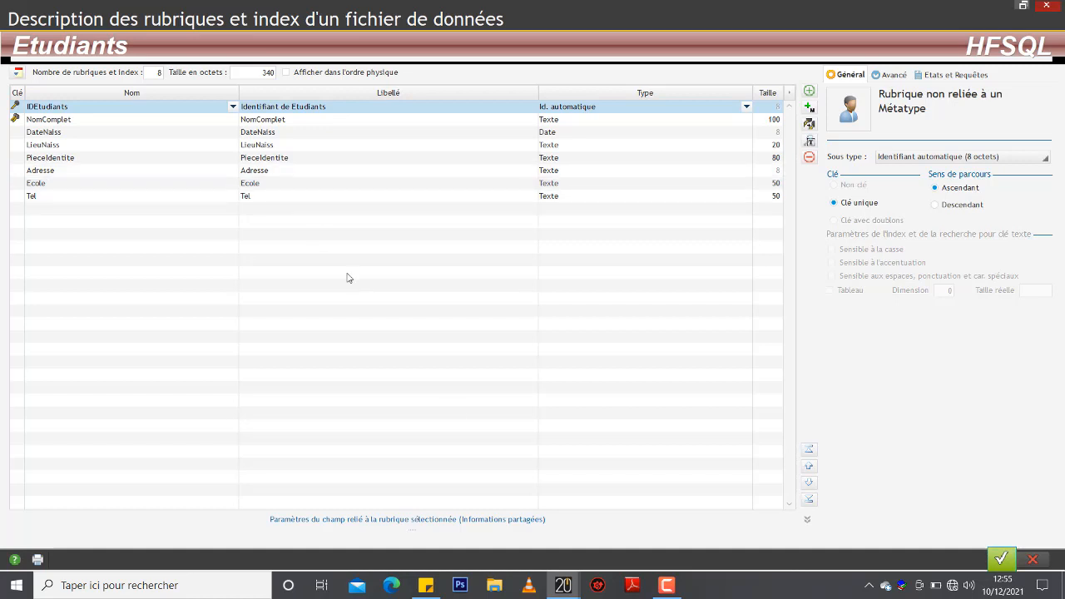
left_click(1033, 557)
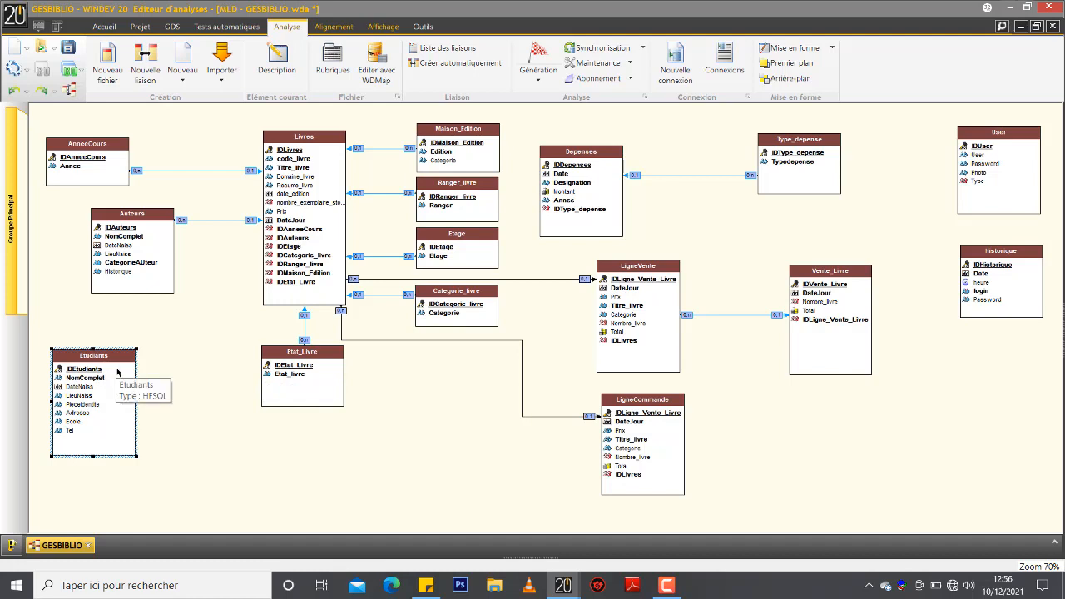
Create a link from Etudiants (0,n) to LigneVente (0,1) with a new IDEtudiants key, keeping the remaining default options
left_click(145, 63)
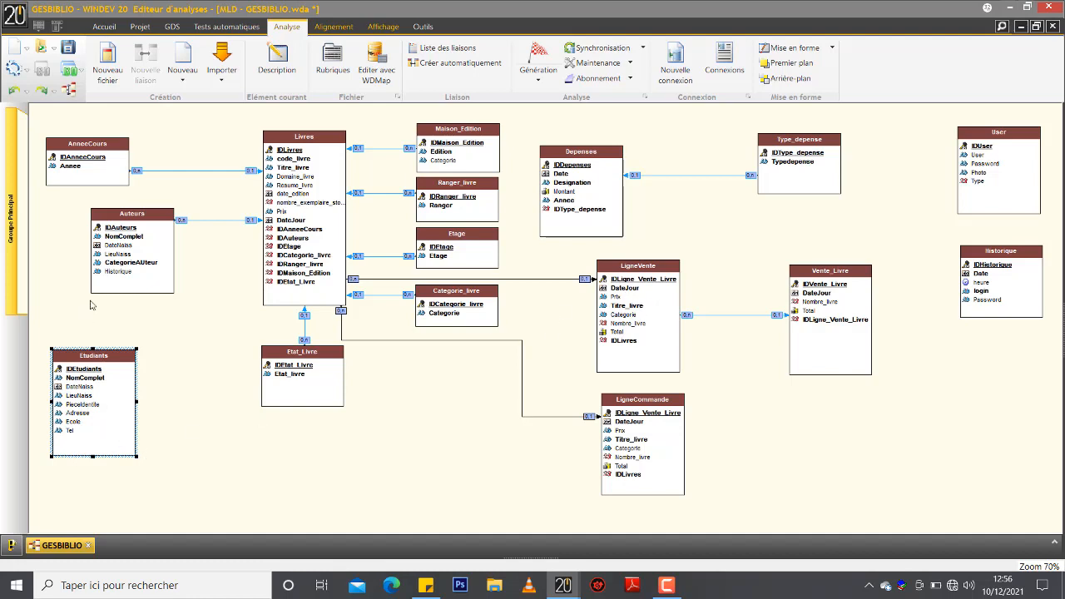
left_click(99, 405)
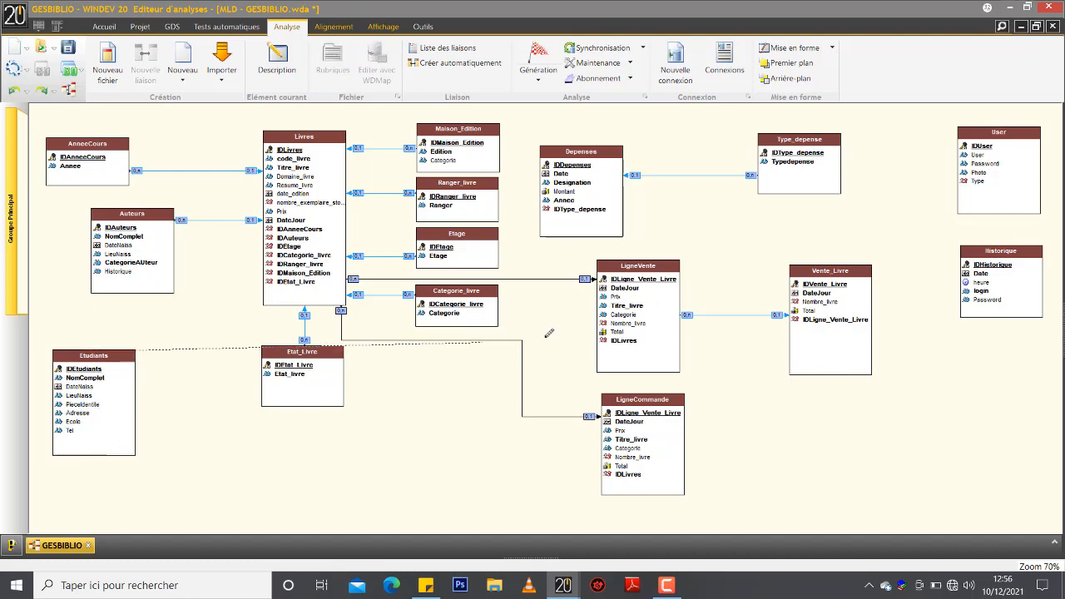
left_click(655, 293)
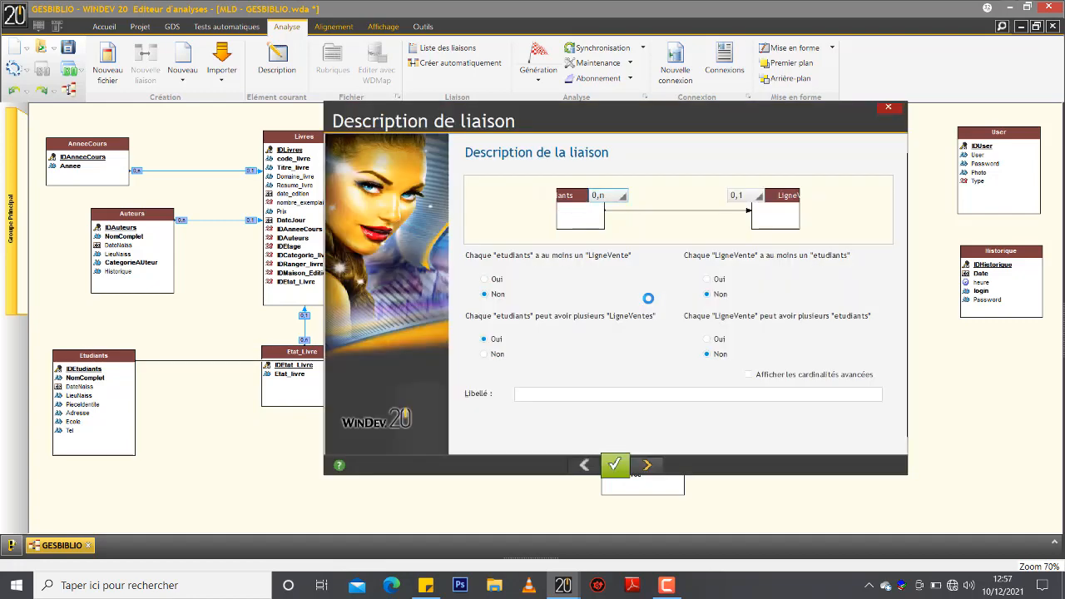
left_click(648, 464)
left_click(649, 464)
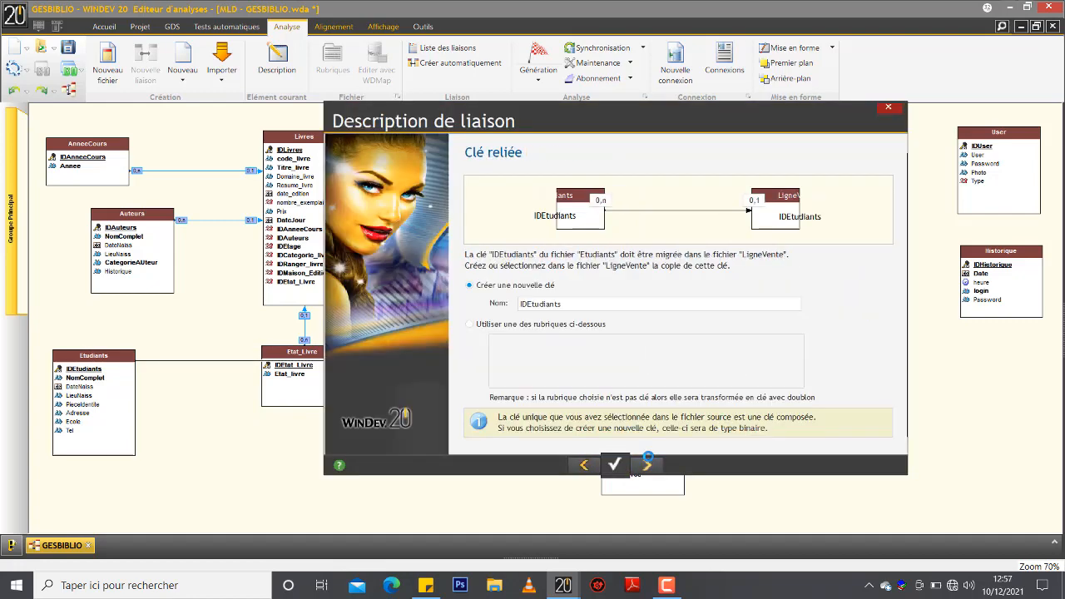
left_click(648, 464)
left_click(648, 464)
left_click(614, 465)
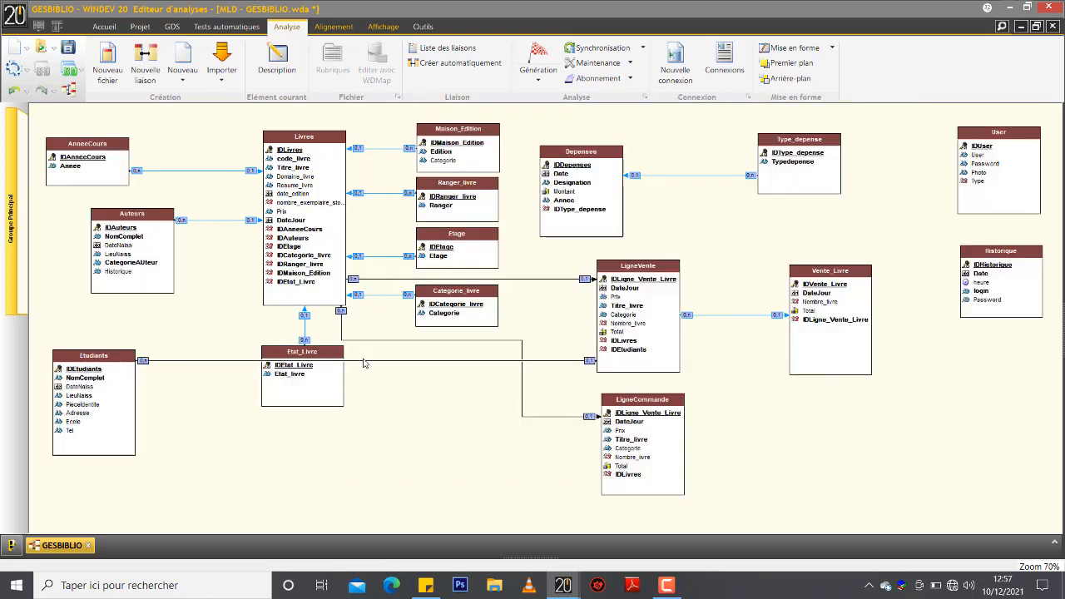
Route the Etudiants–LigneVente link below Etat_Livre and up into the side of LigneVente, clear of the LigneCommande link
left_click_drag(364, 362, 366, 426)
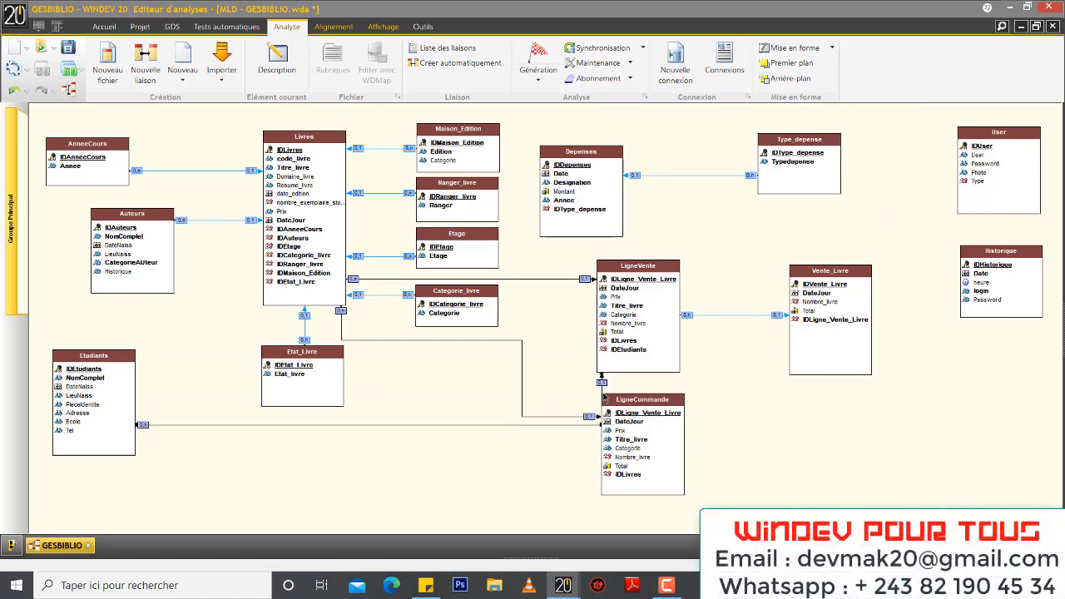
left_click_drag(602, 398, 550, 326)
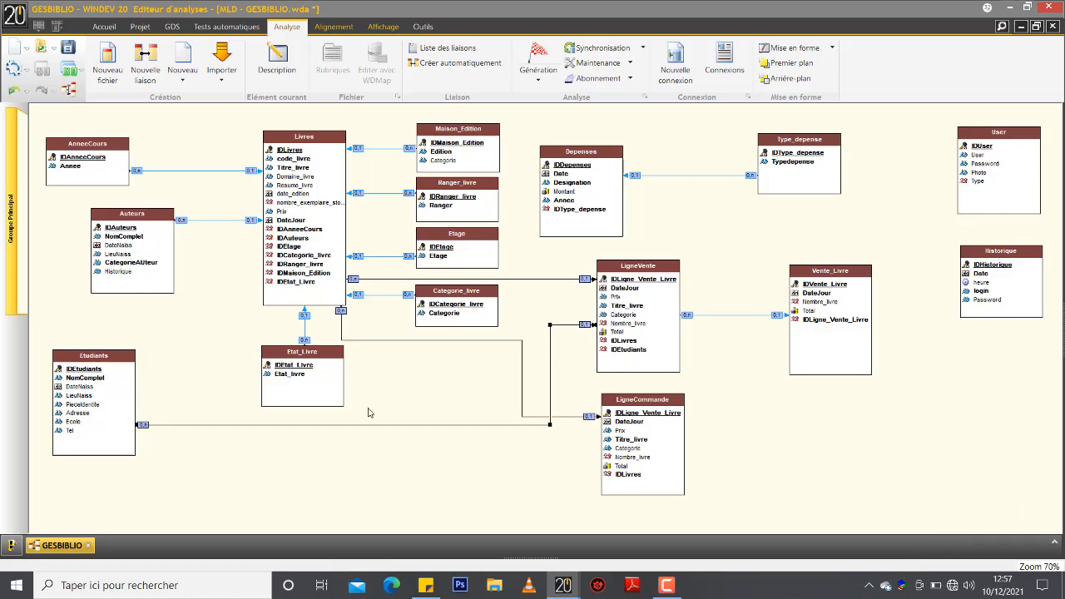
left_click(560, 328)
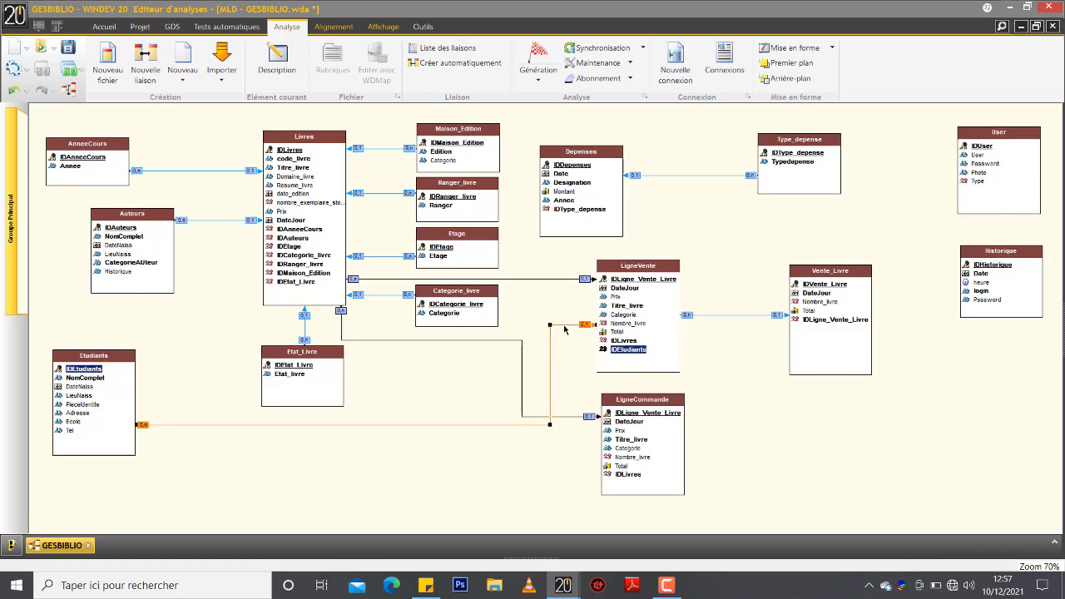
left_click(426, 431)
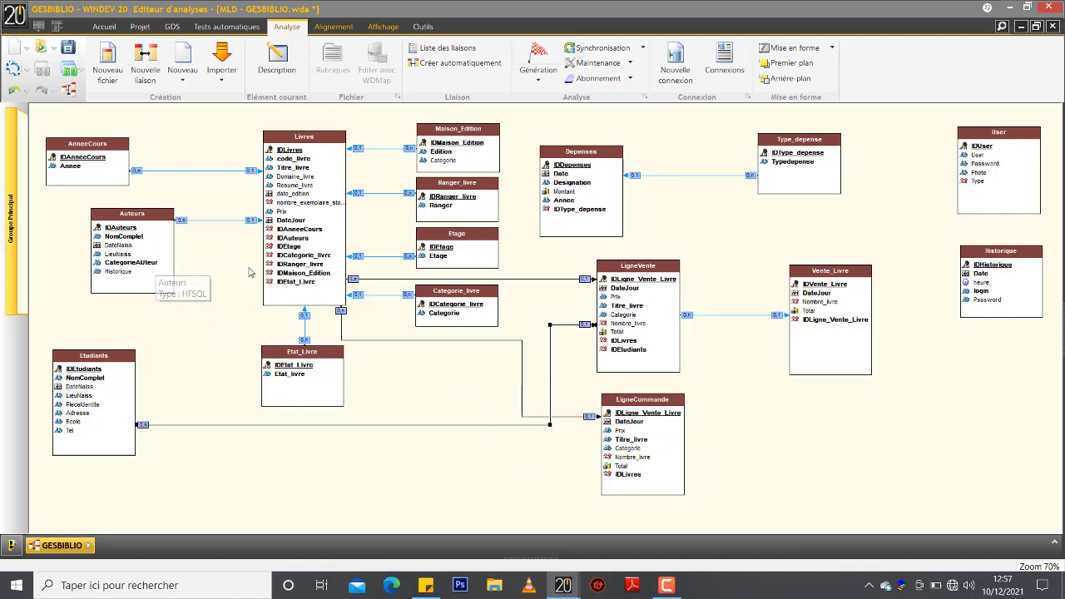
left_click(538, 427)
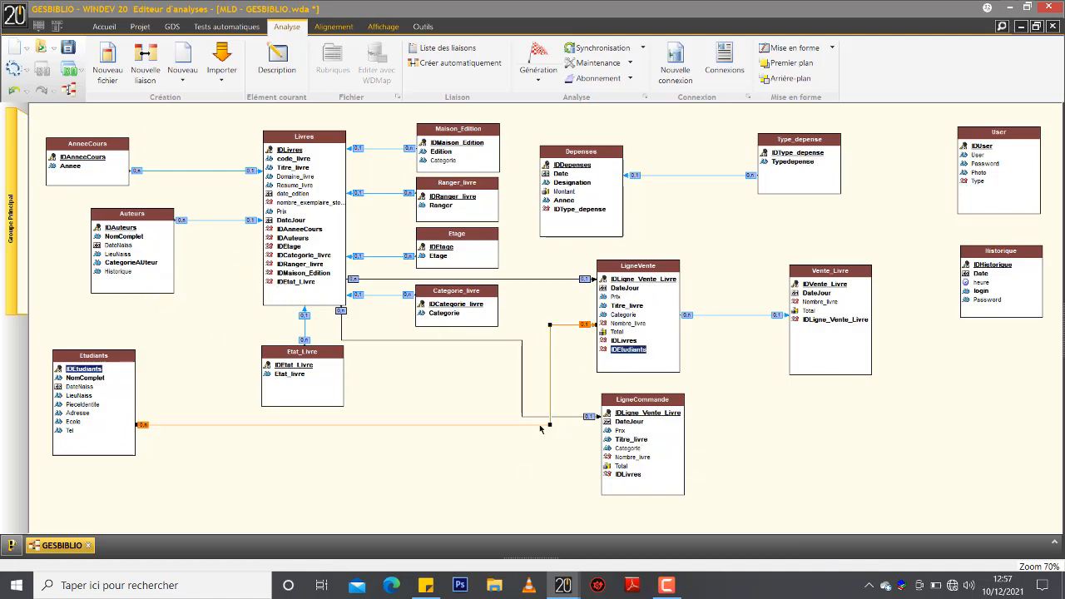
left_click_drag(539, 426, 540, 435)
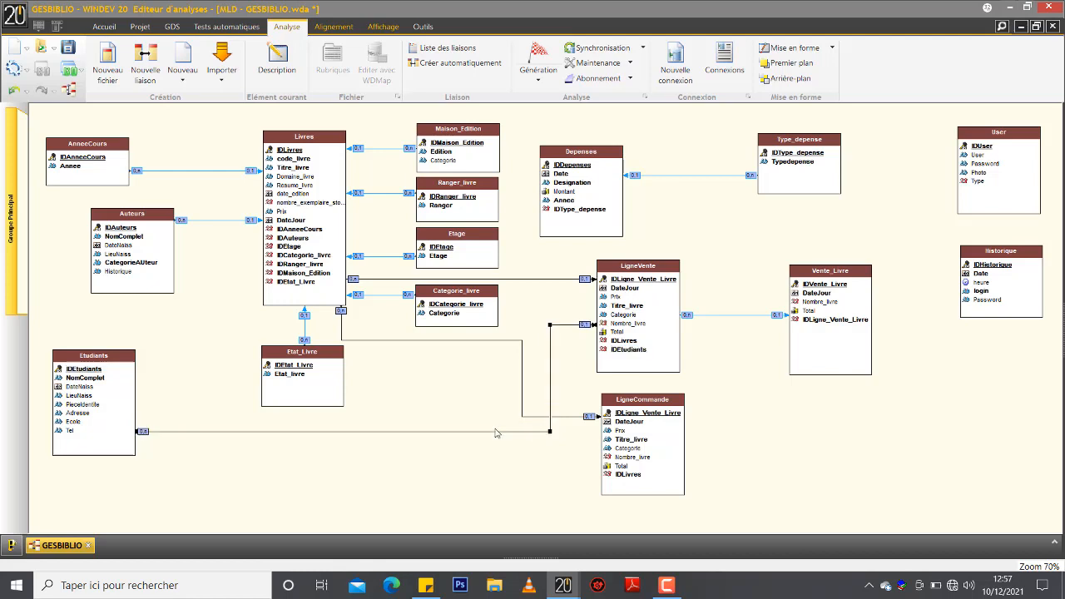
Add a NomComplet field to the LigneVente file, reusing the existing description from the Auteurs file
left_click(574, 418)
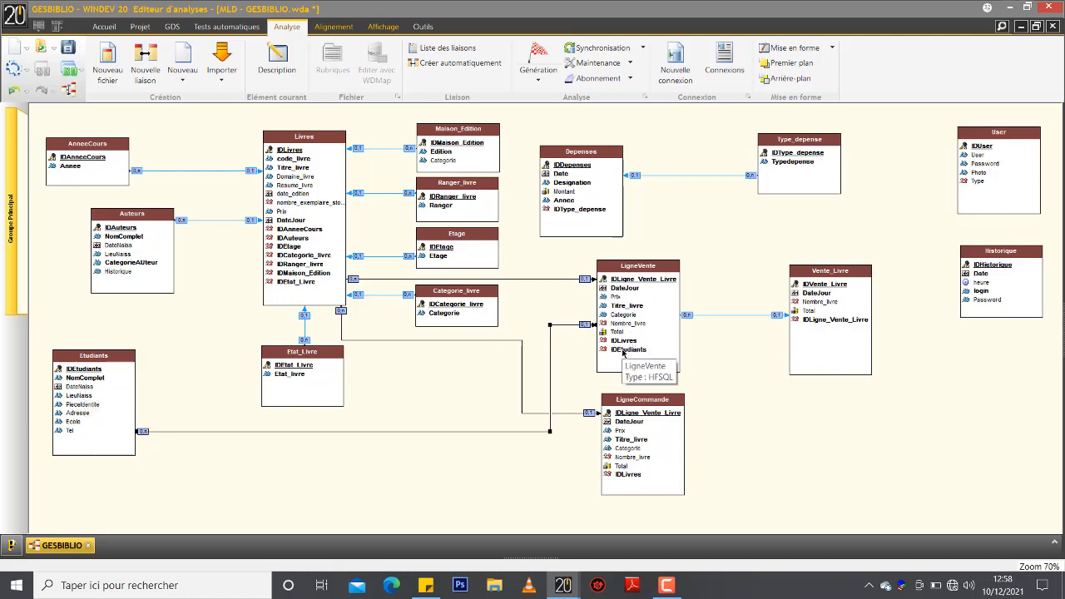
left_click(625, 324)
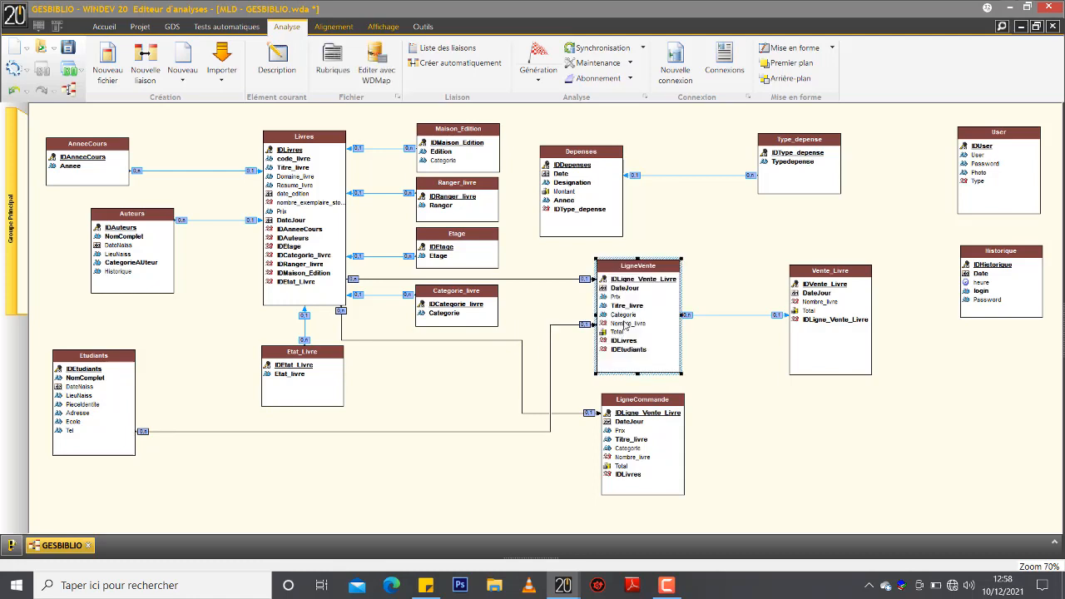
double_click(625, 324)
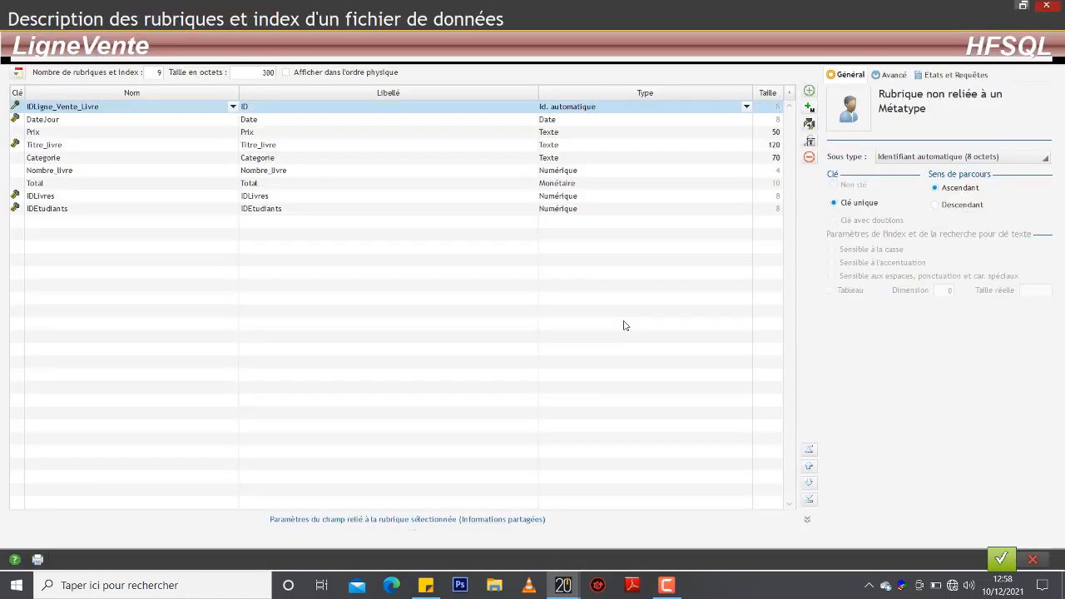
left_click(135, 227)
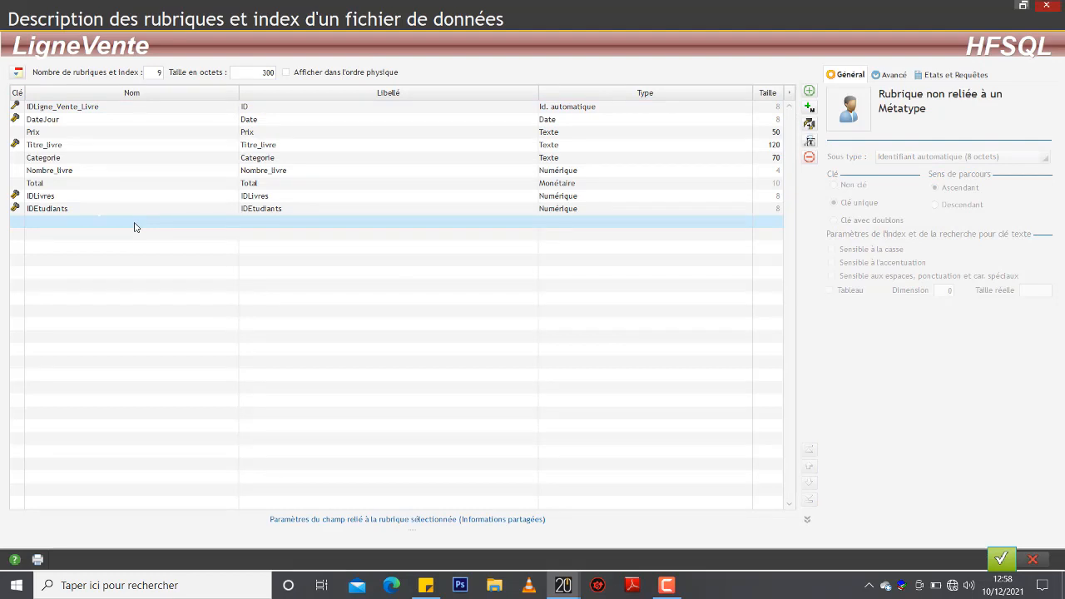
left_click(136, 227)
type("nom")
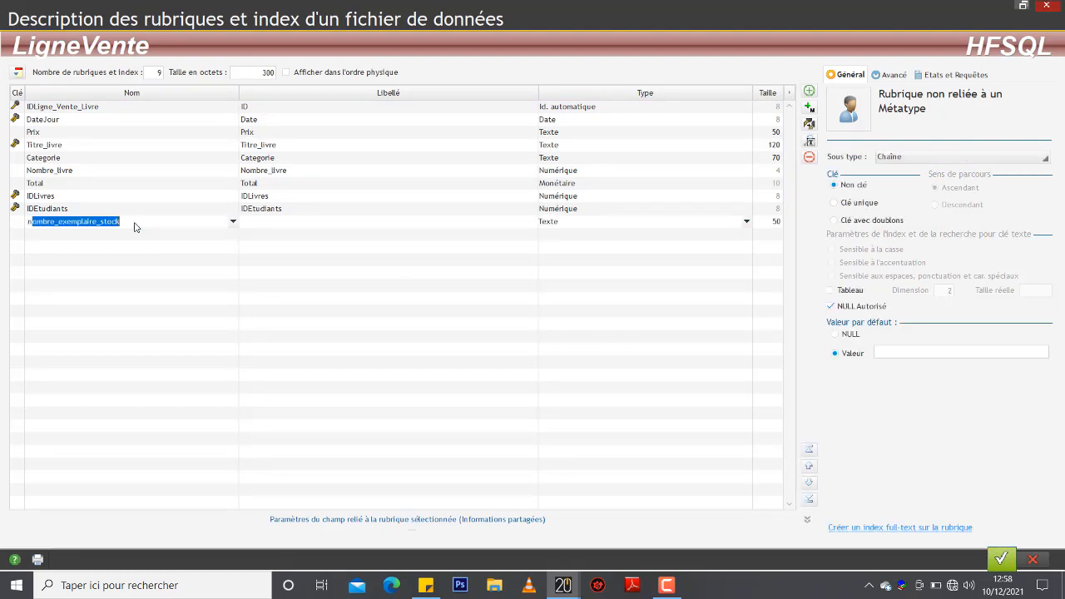
type("Complet")
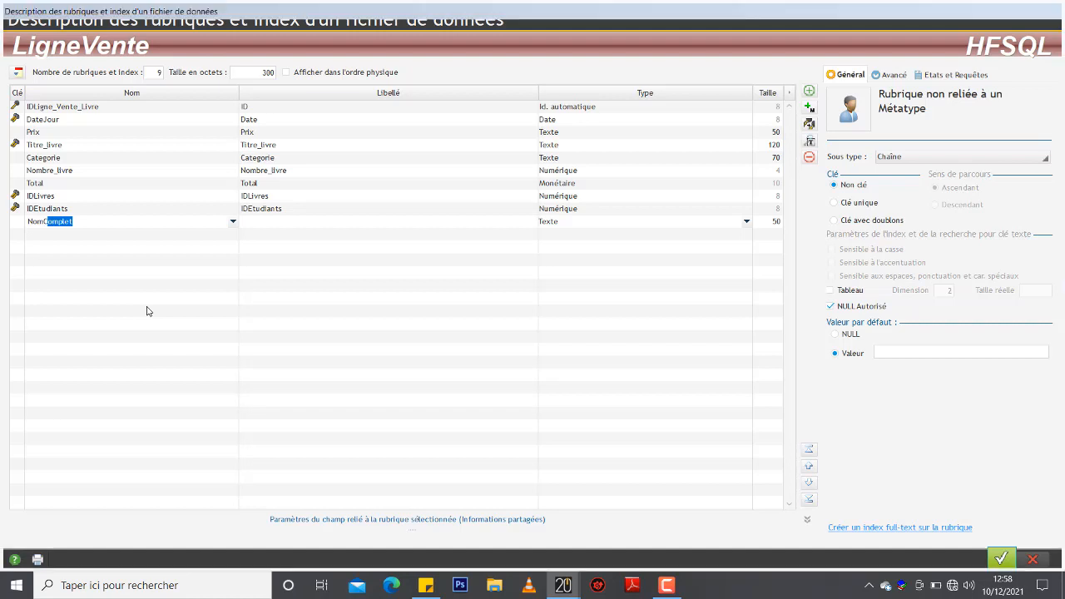
key("Return")
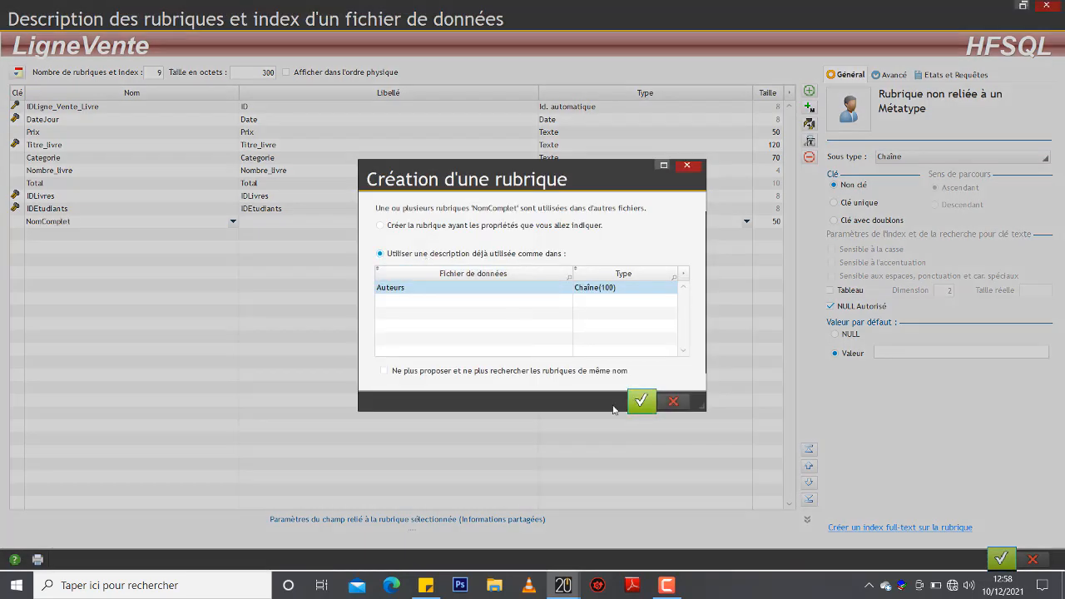
left_click(641, 403)
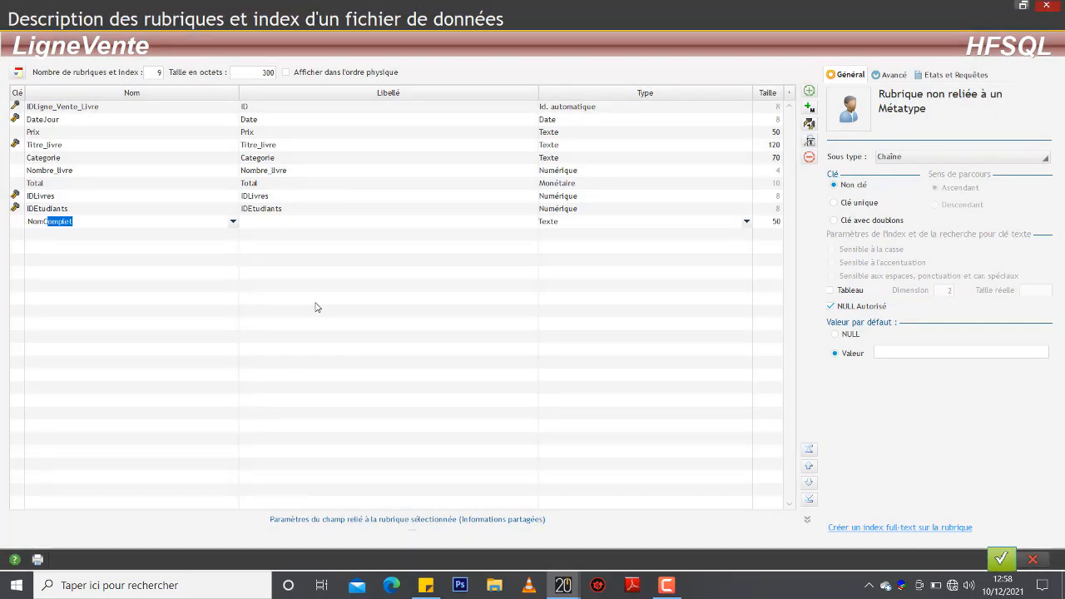
Rename LigneVente's new NomComplet field to nomcompletEdutiant in this data file only, and validate the file description
left_click(133, 226)
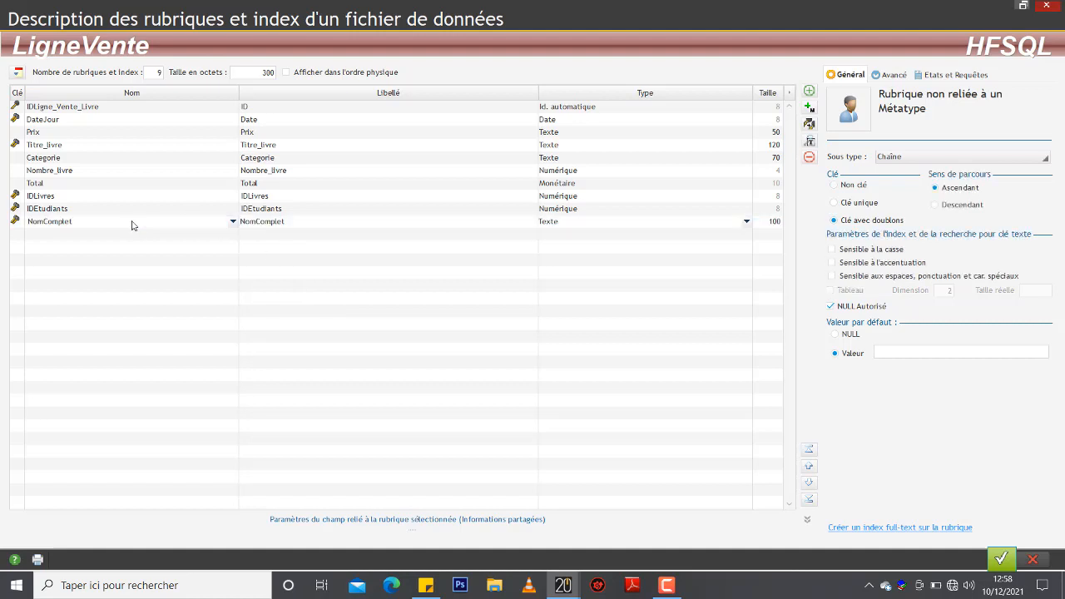
type("Edutiant")
key("Return")
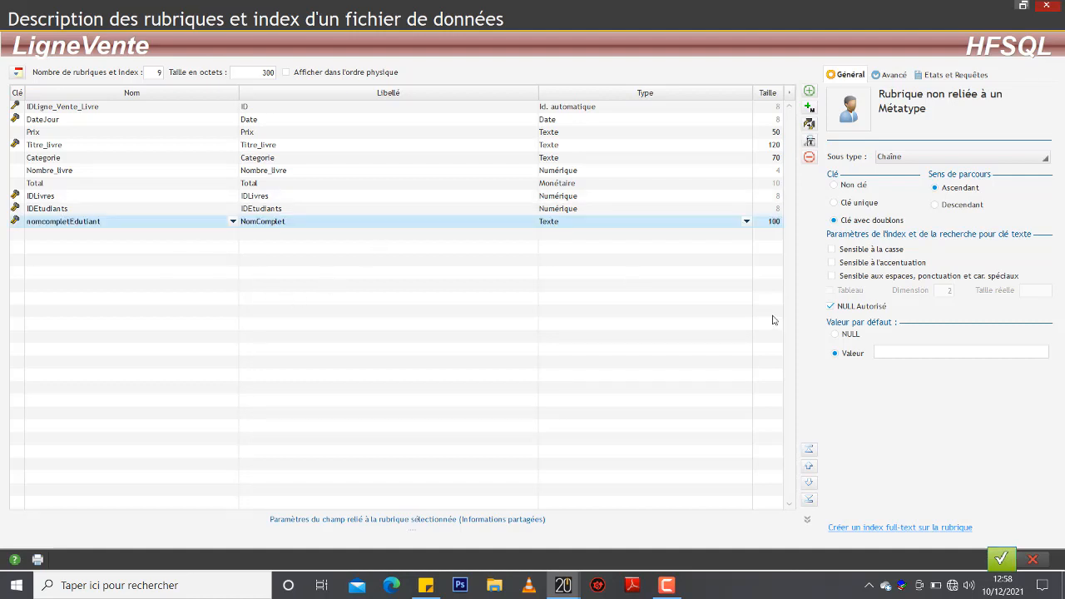
left_click(1007, 562)
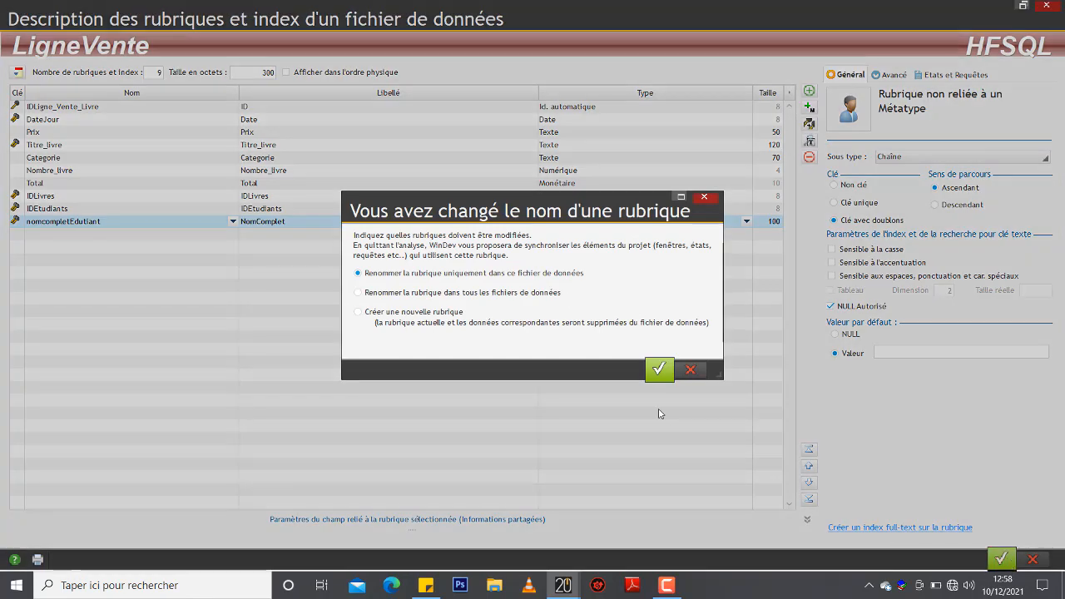
left_click(661, 370)
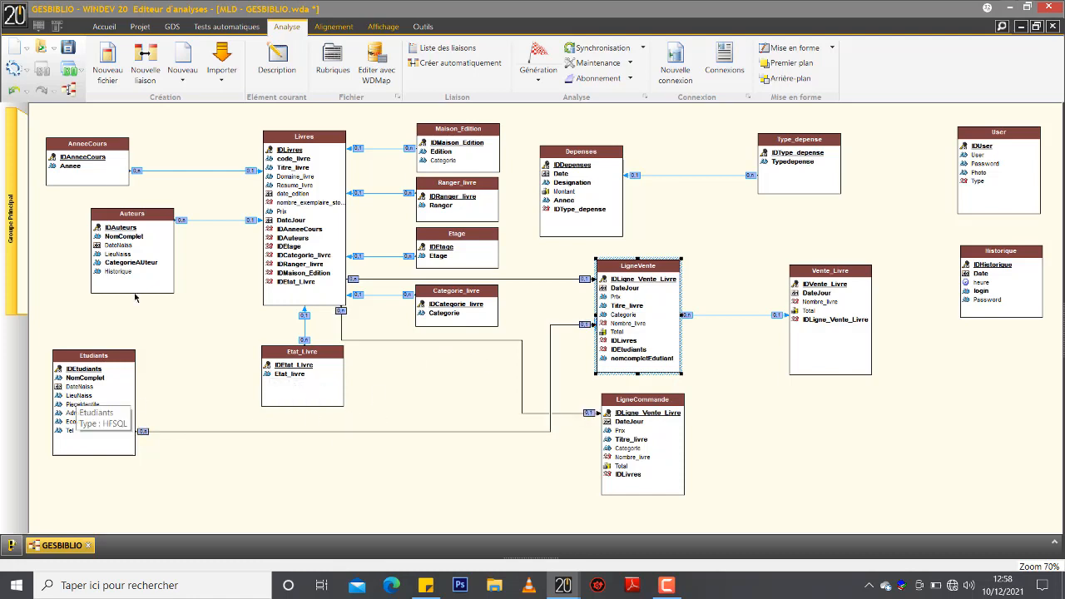
Review the Livres file's fields from code_livre through Prix, checking each one's type, size and key settings
left_click(325, 198)
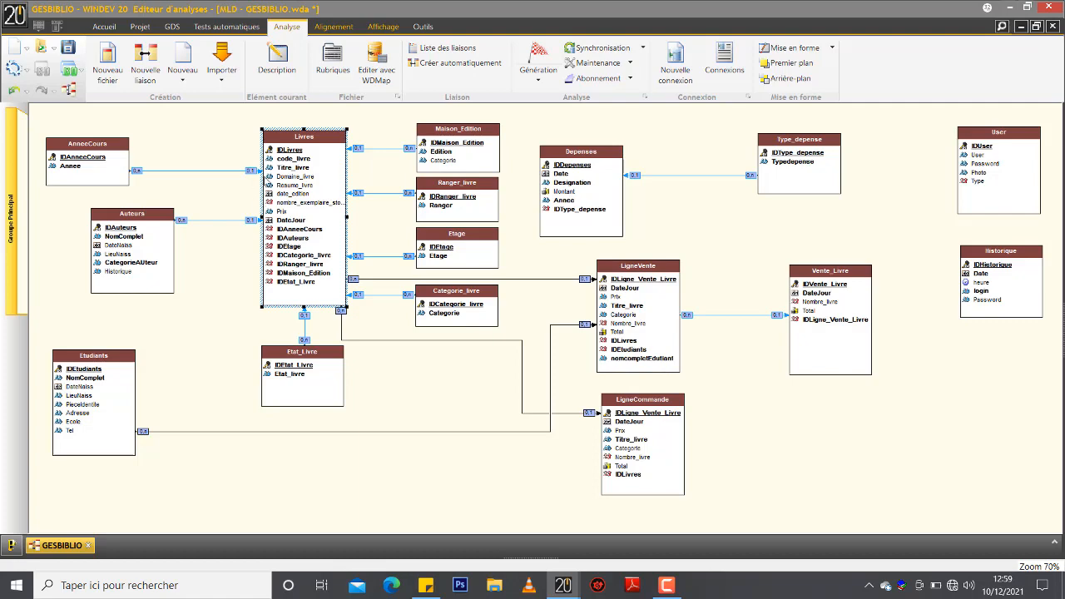
double_click(314, 215)
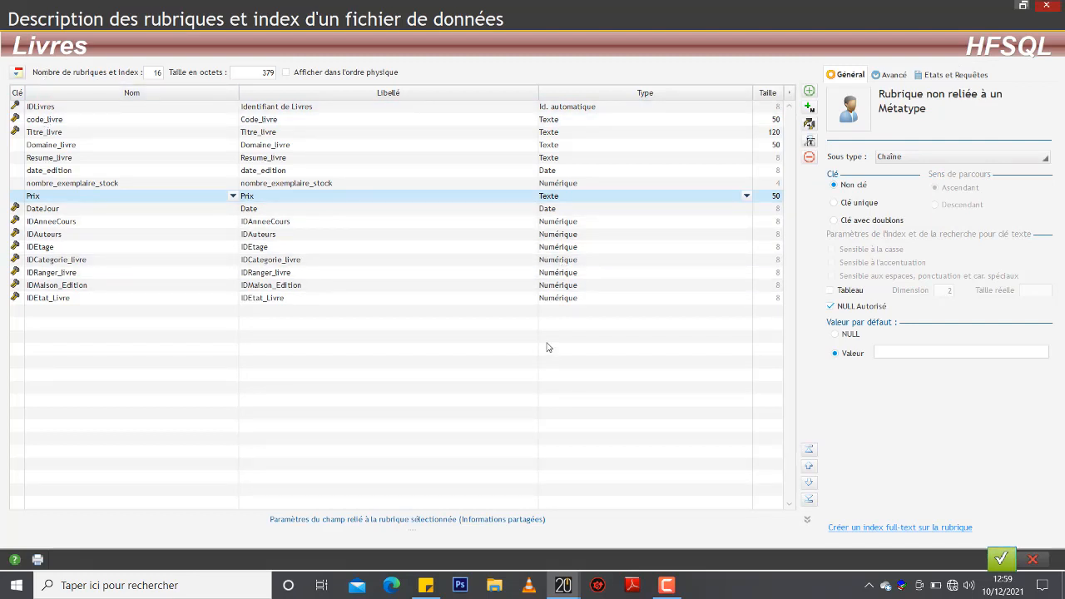
left_click(40, 122)
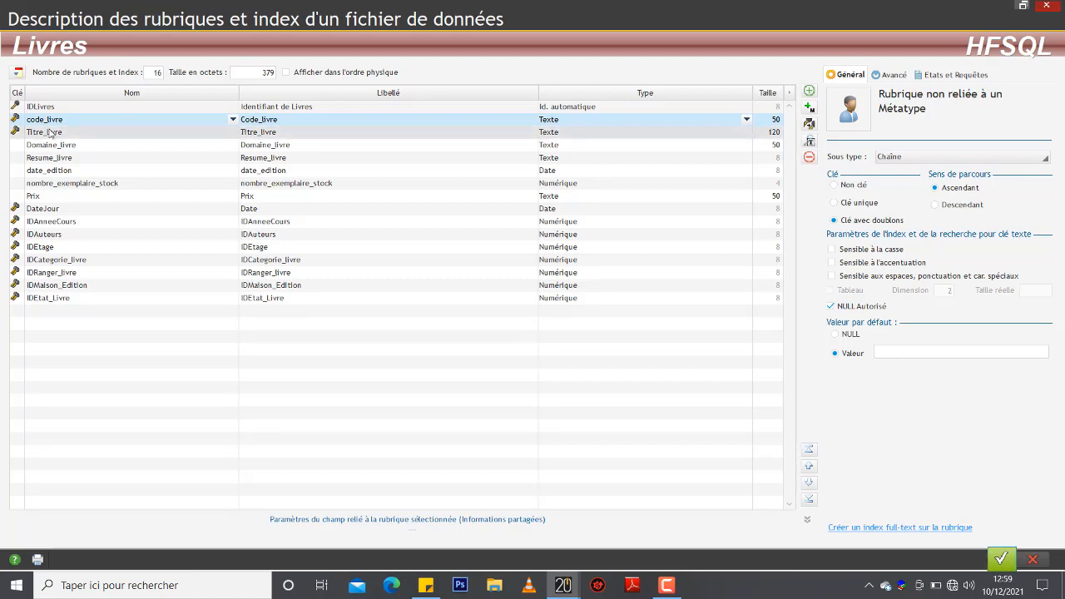
left_click(51, 133)
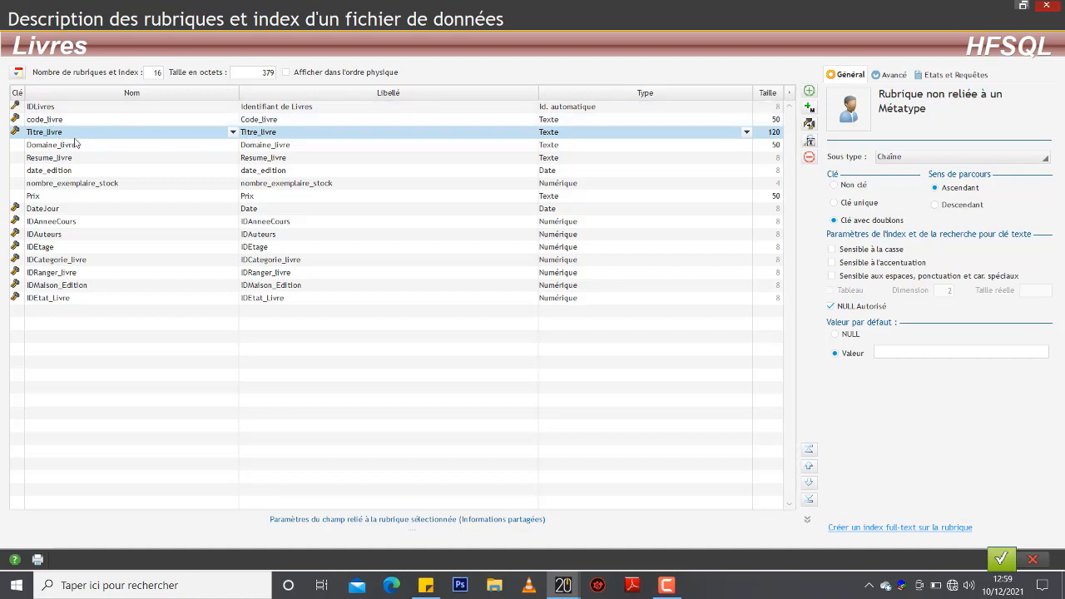
left_click(72, 147)
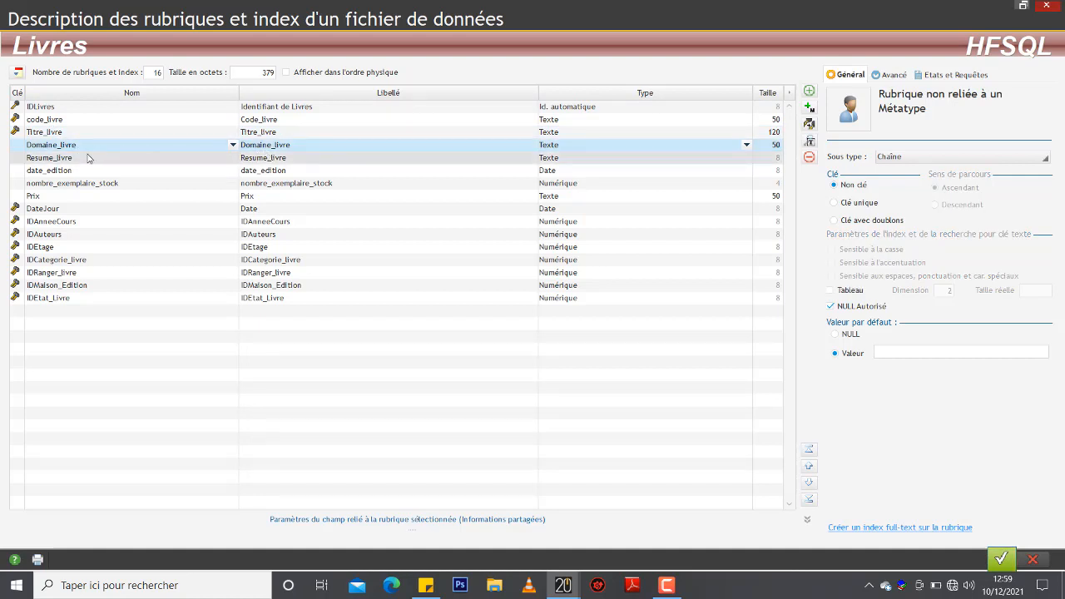
left_click(88, 158)
left_click(73, 170)
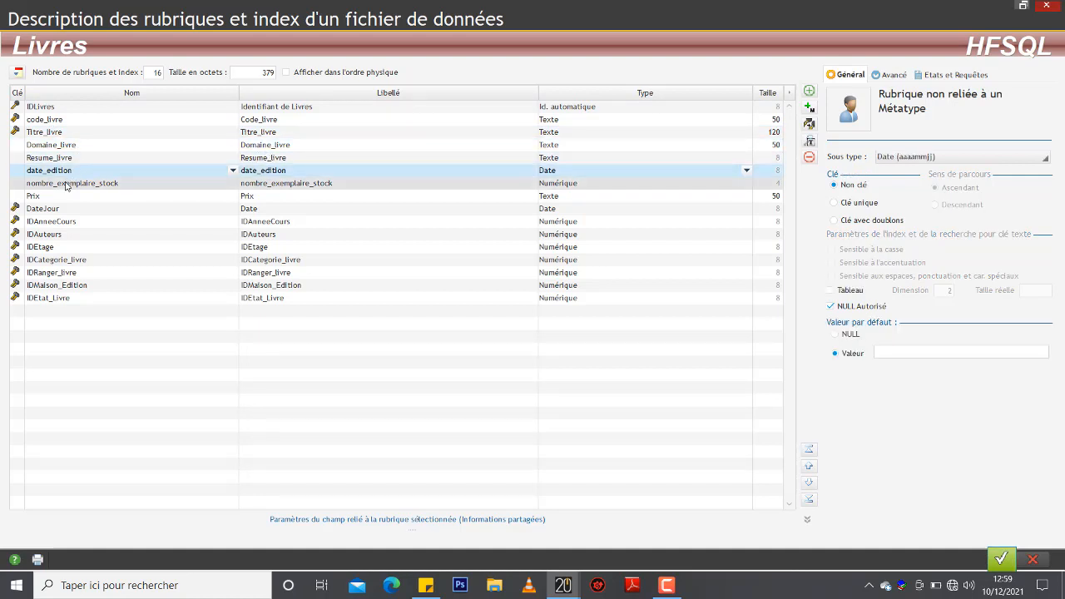
left_click(64, 185)
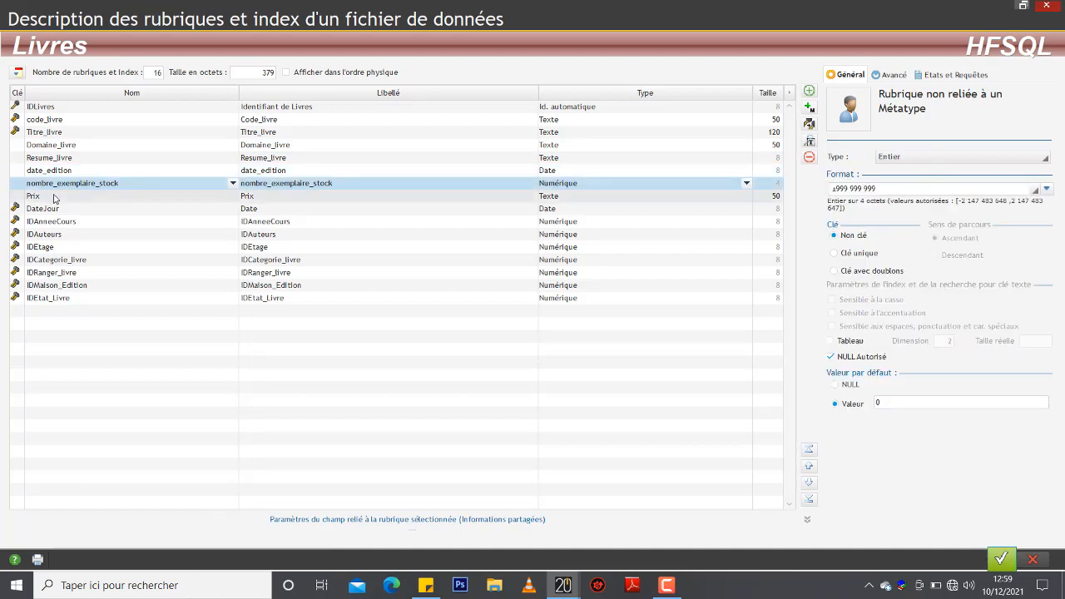
left_click(53, 197)
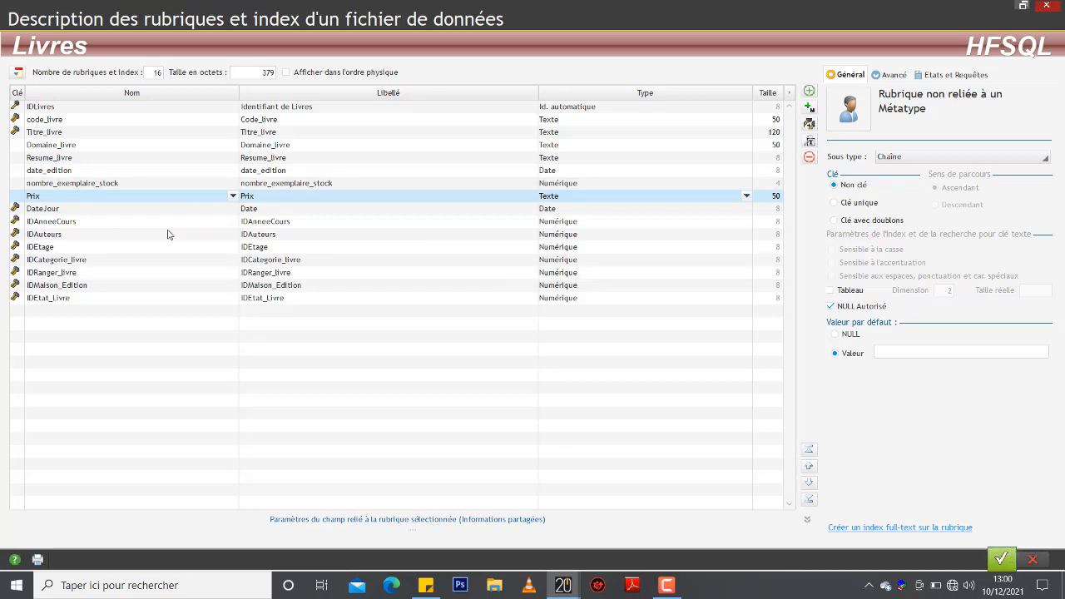
left_click(1008, 559)
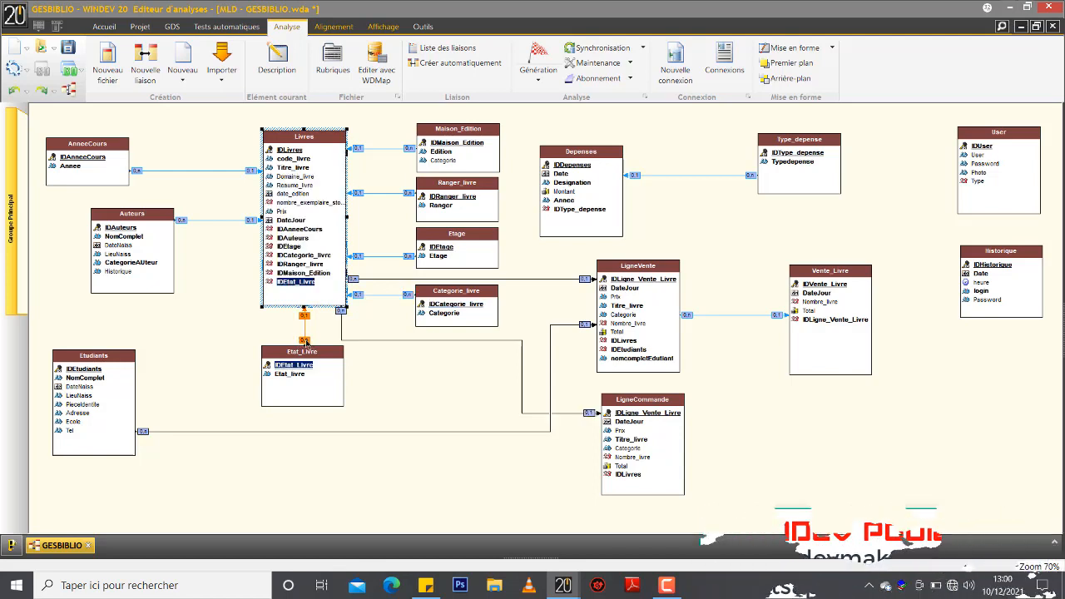
left_click(248, 223)
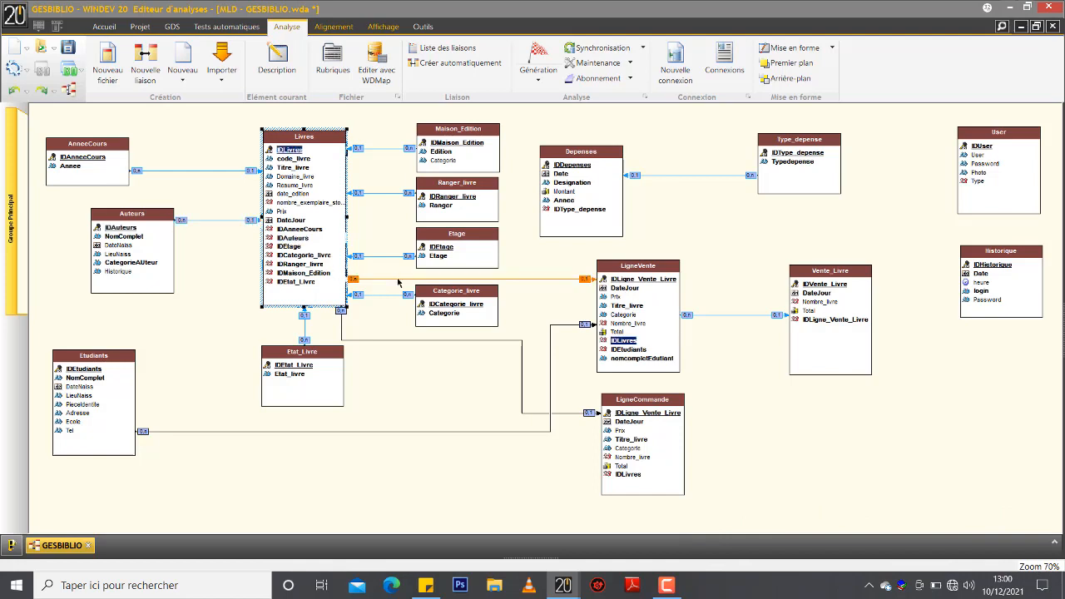
Examine the fields, types and sizes in the Maison_Edition, Ranger_livre, Etage and Categorie_livre files without changing anything
left_click(465, 163)
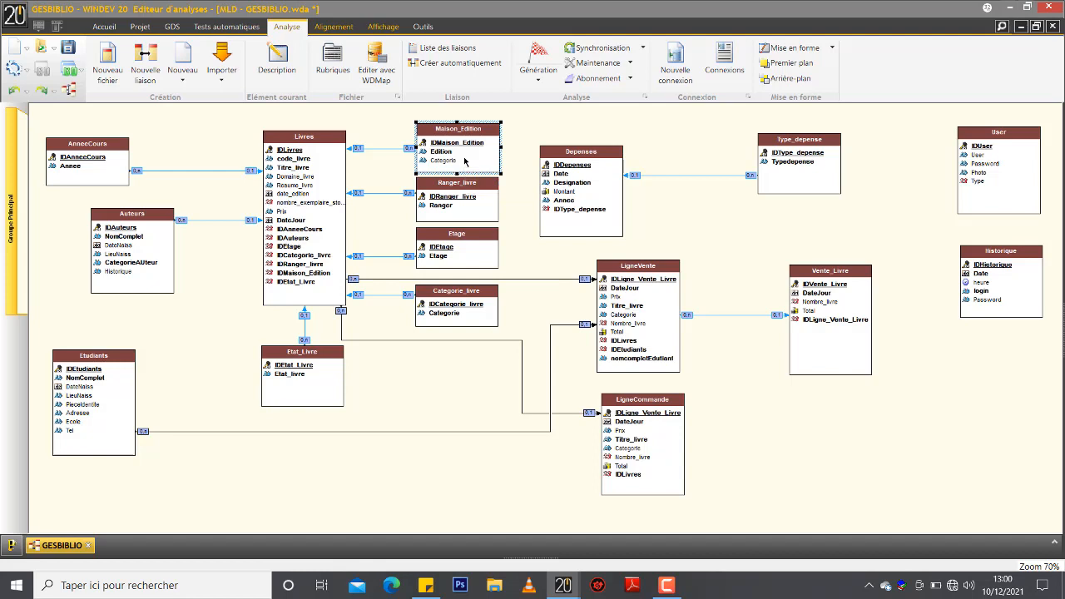
double_click(464, 160)
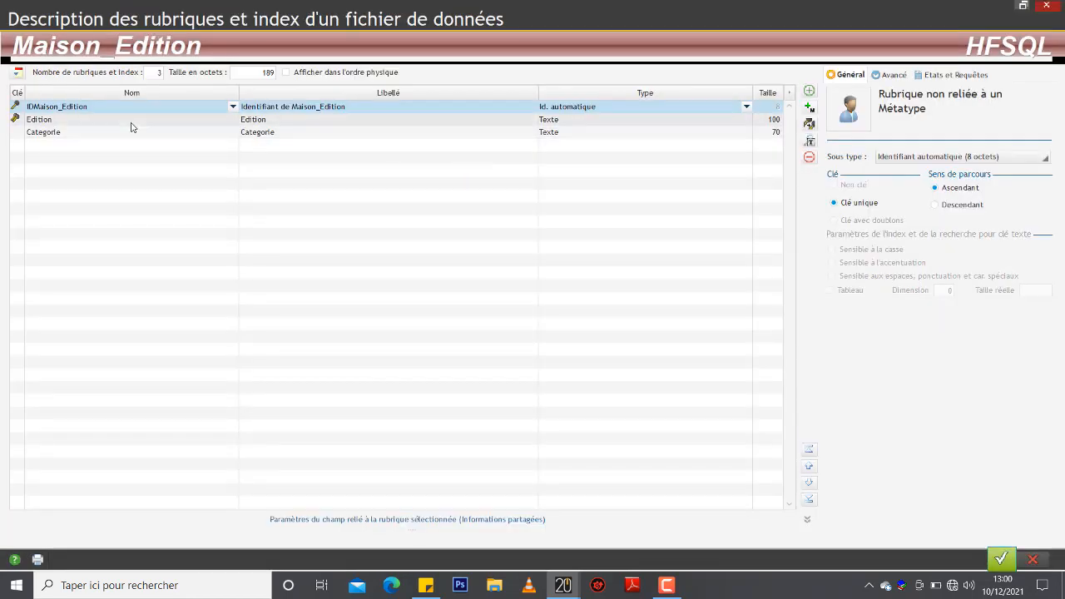
left_click(1032, 558)
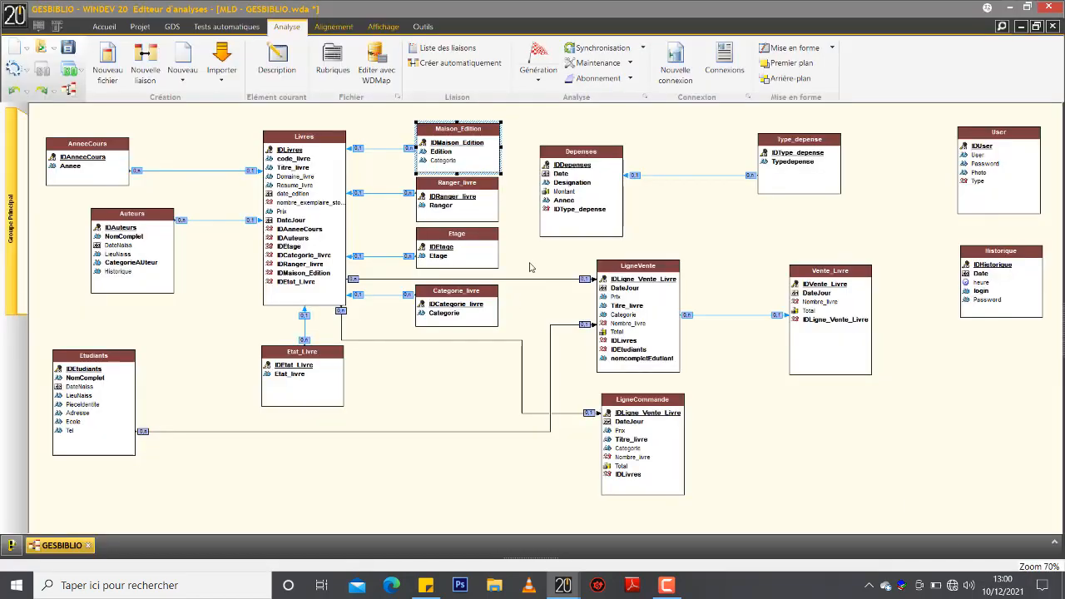
left_click(461, 199)
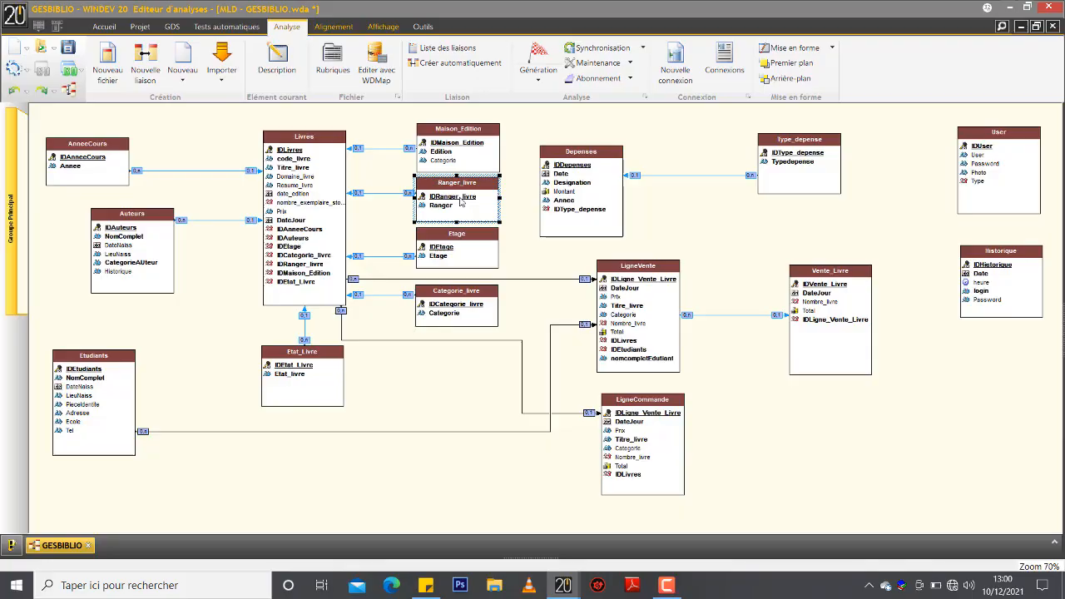
double_click(461, 200)
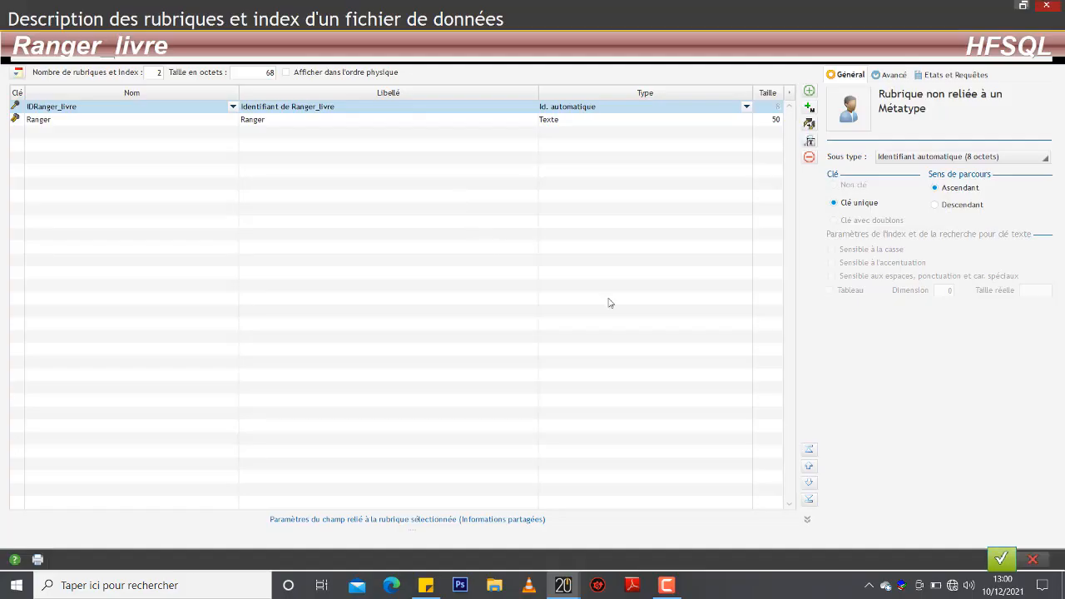
left_click(1033, 558)
left_click(454, 241)
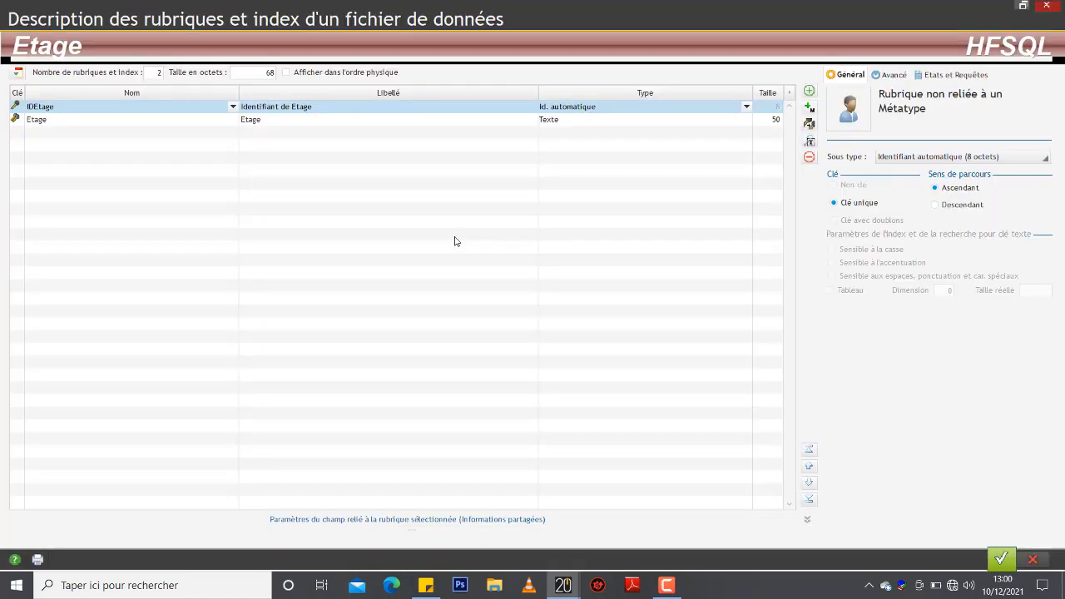
left_click(1042, 8)
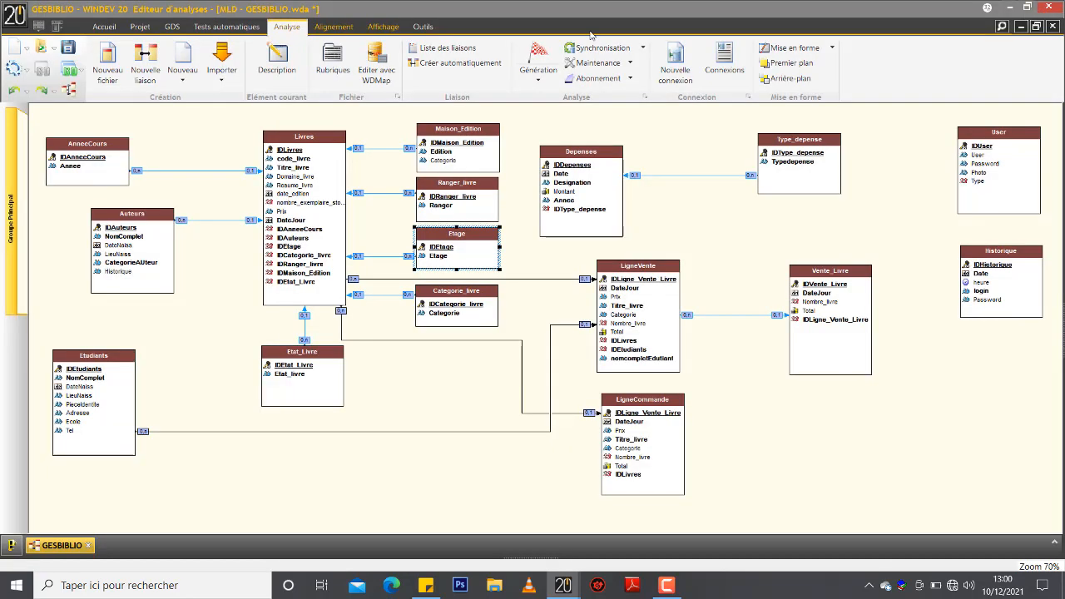
left_click(449, 308)
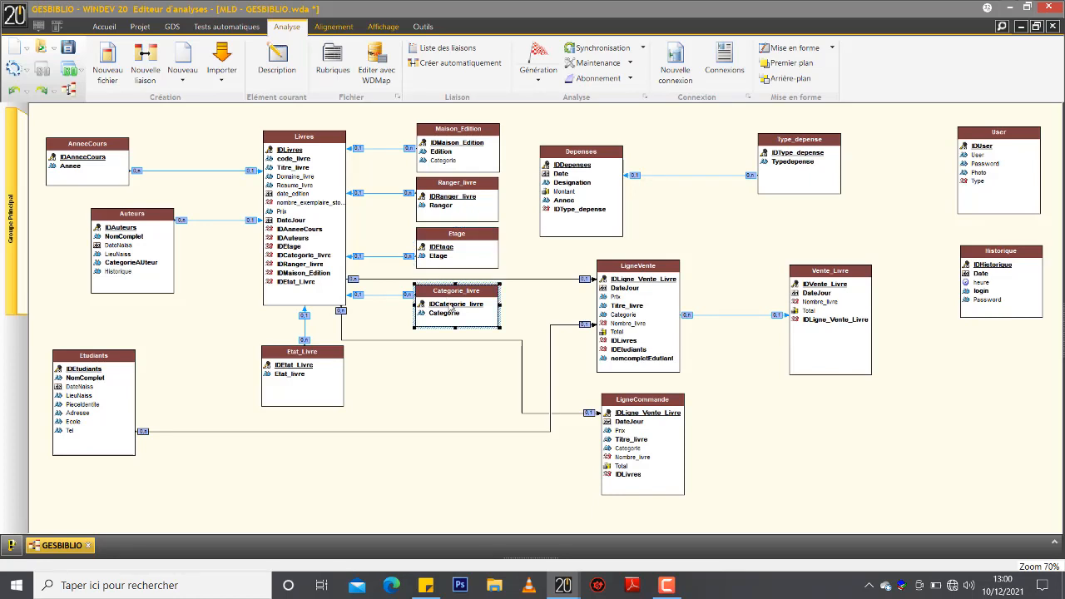
double_click(450, 310)
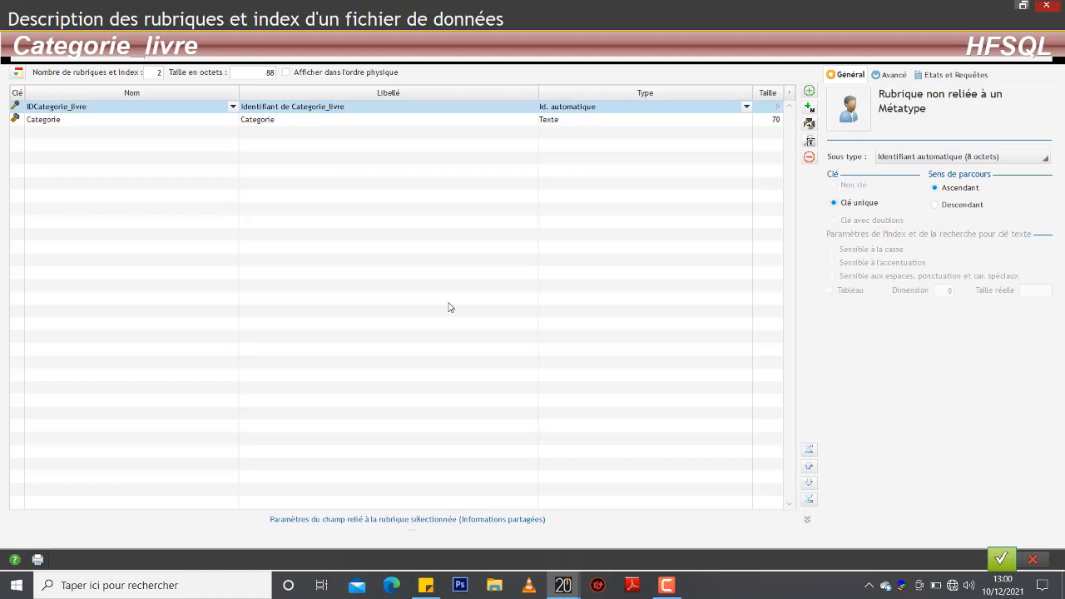
left_click(1050, 9)
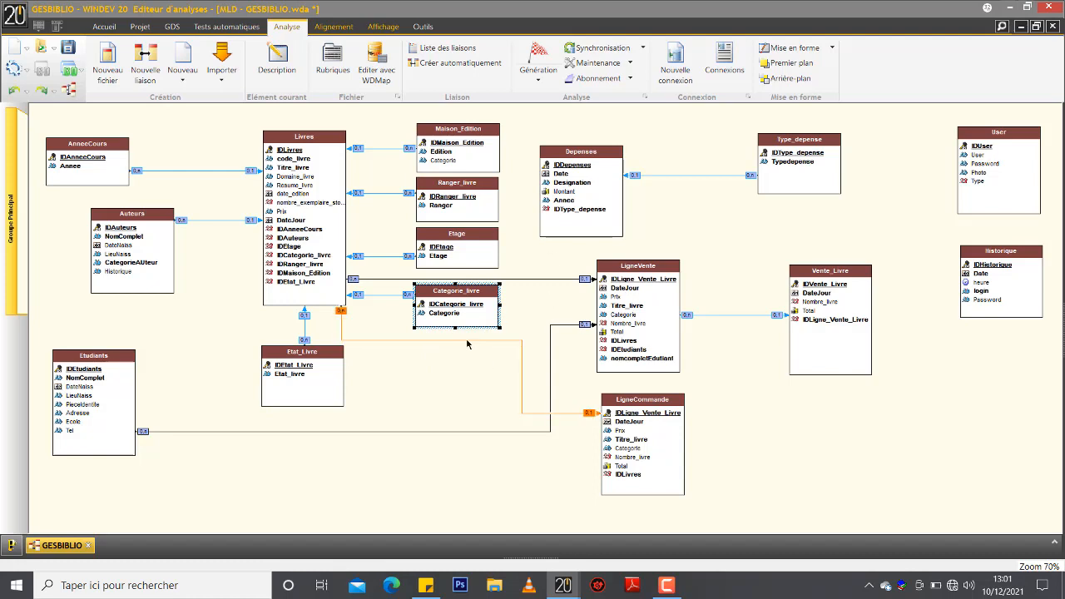
Examine the fields, types, sizes and keys of the Depenses and Type_depense files, closing each description without changes
left_click(553, 204)
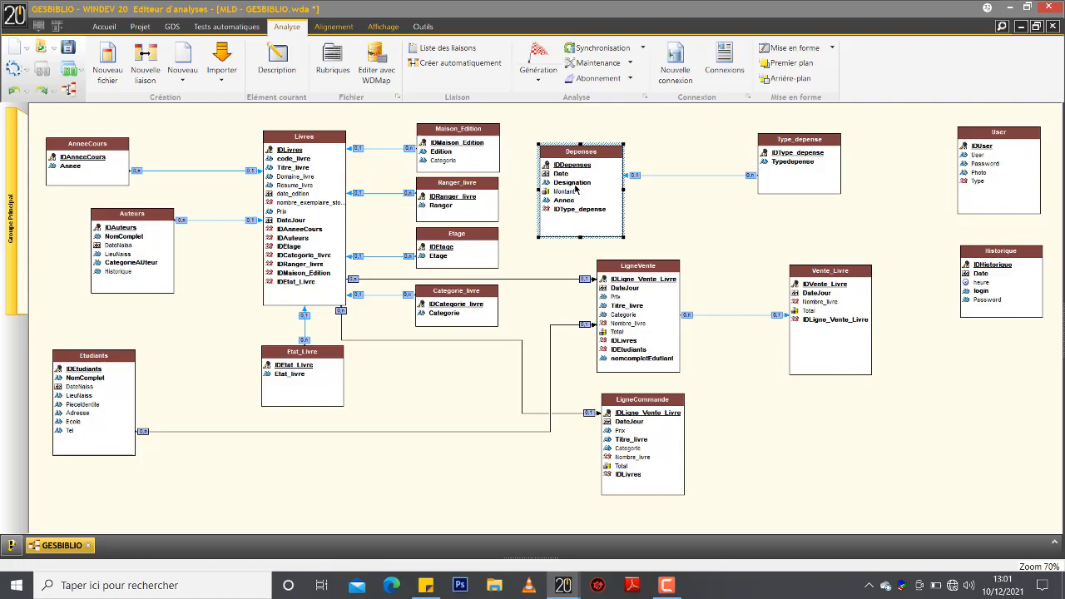
double_click(575, 189)
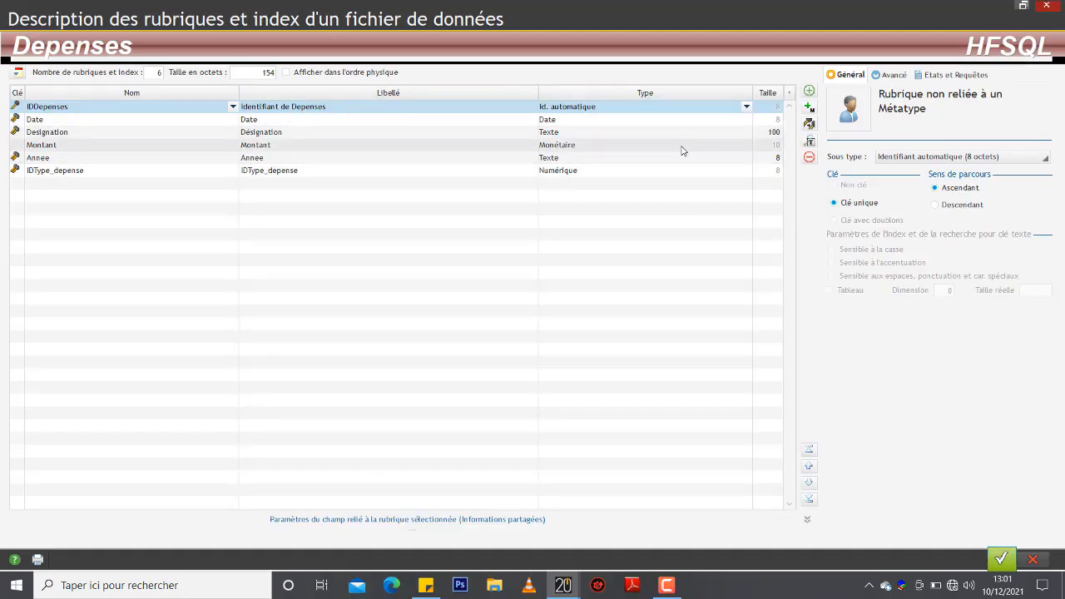
left_click(1033, 559)
left_click(807, 164)
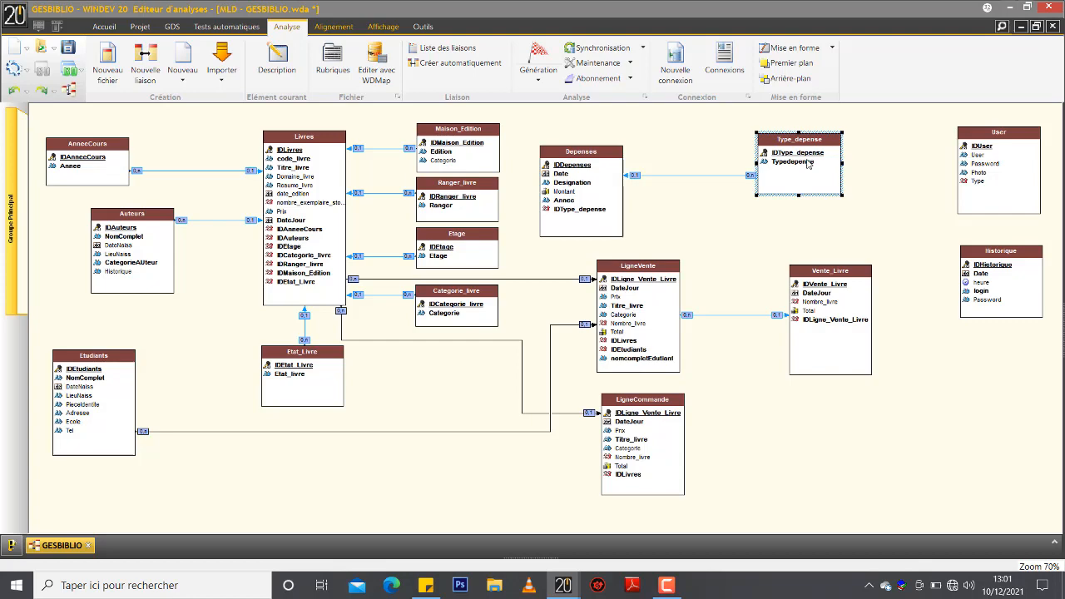
double_click(807, 164)
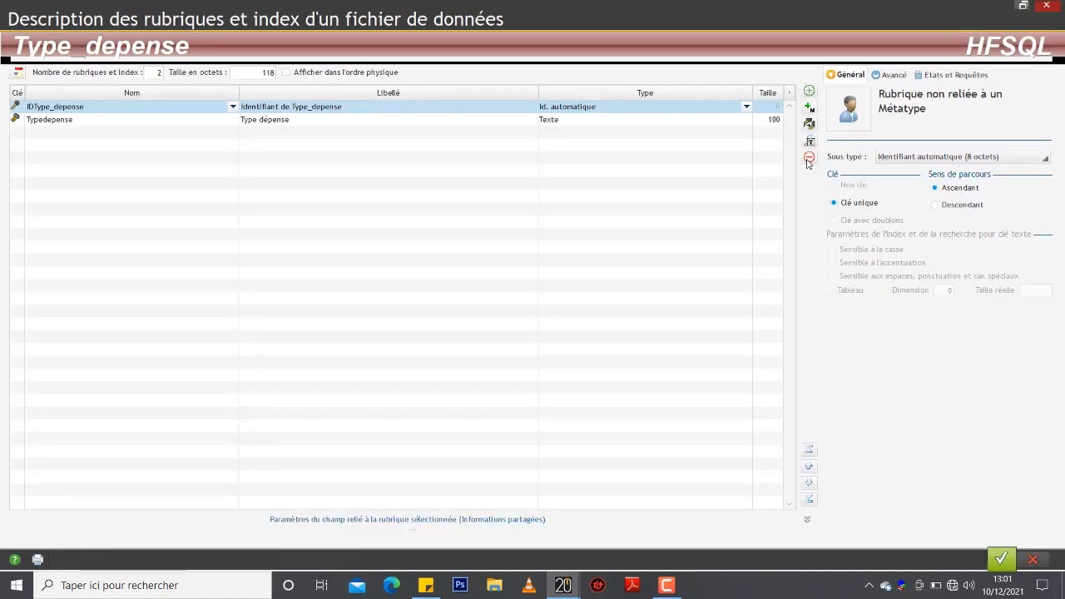
key("Delete")
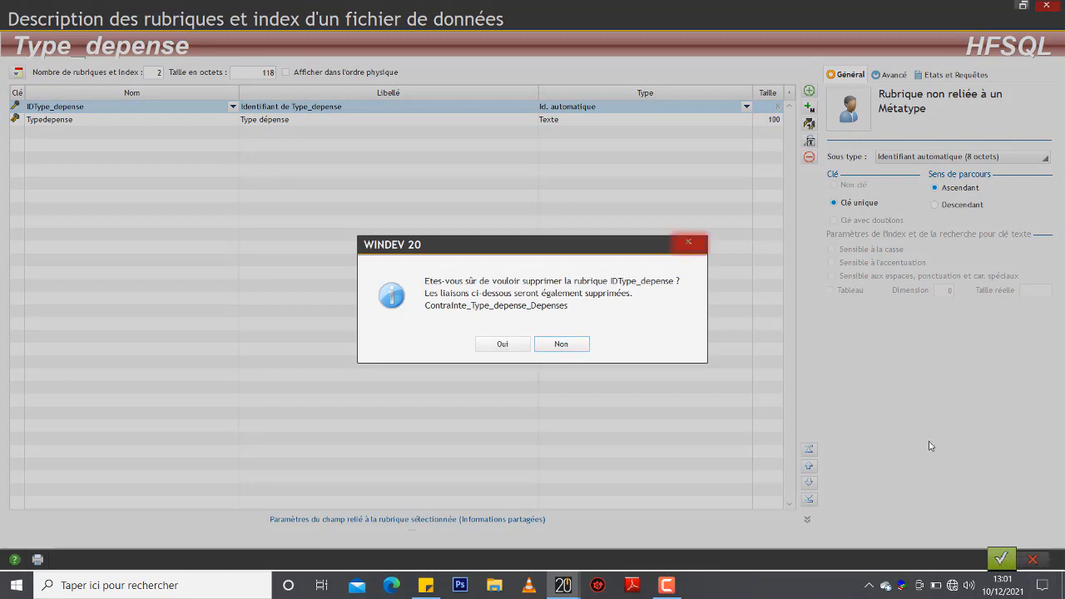
key("Escape")
left_click(1035, 560)
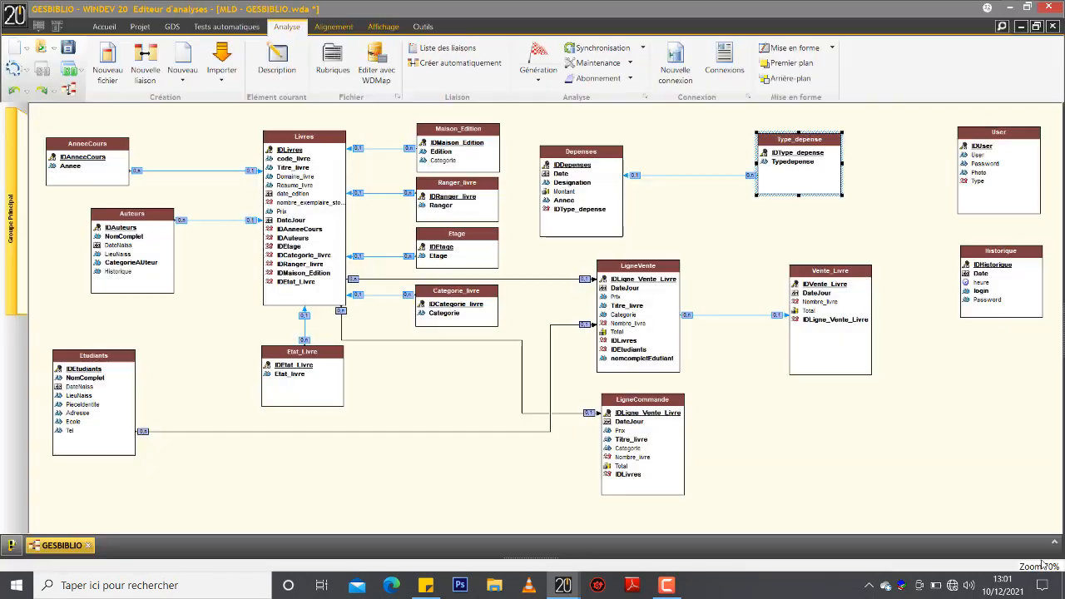
Review the field names, types and sizes in the LigneVente and Vente_Livre files without changing anything
left_click(666, 333)
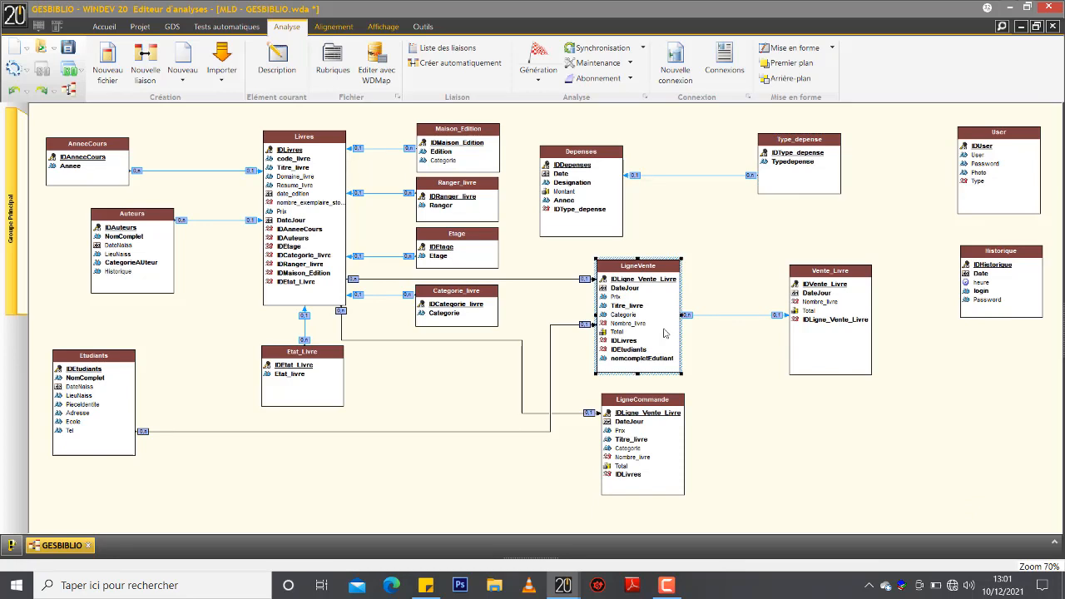
double_click(665, 333)
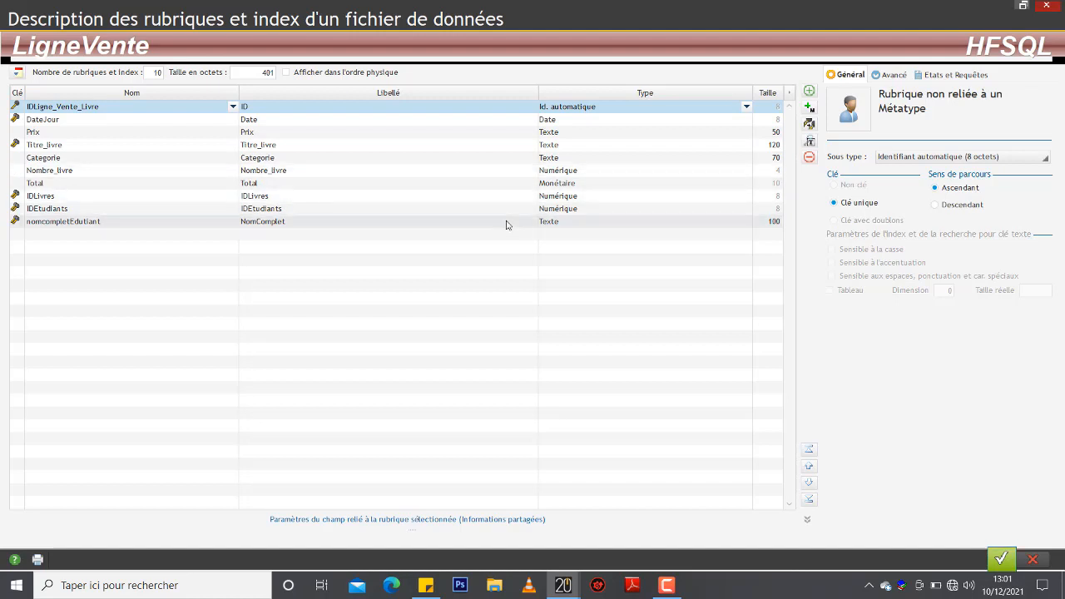
left_click(1047, 8)
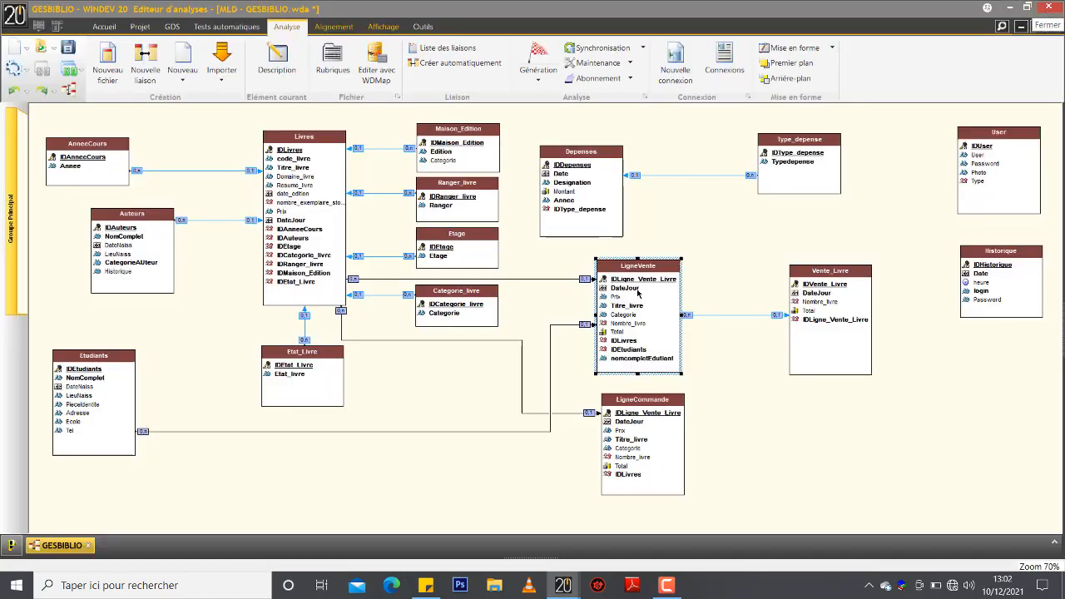
left_click(828, 295)
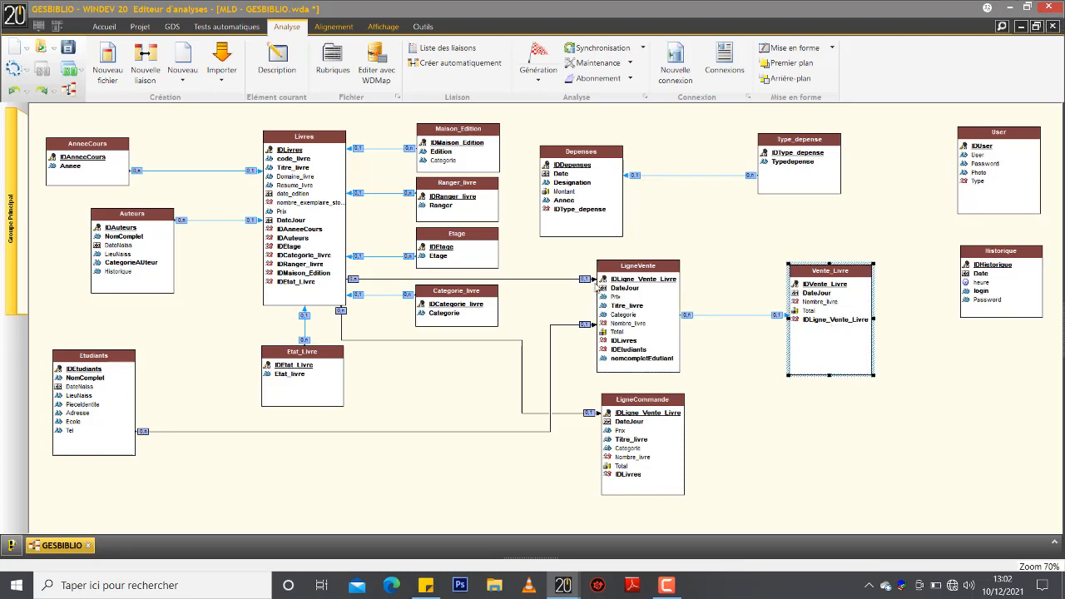
left_click(647, 402)
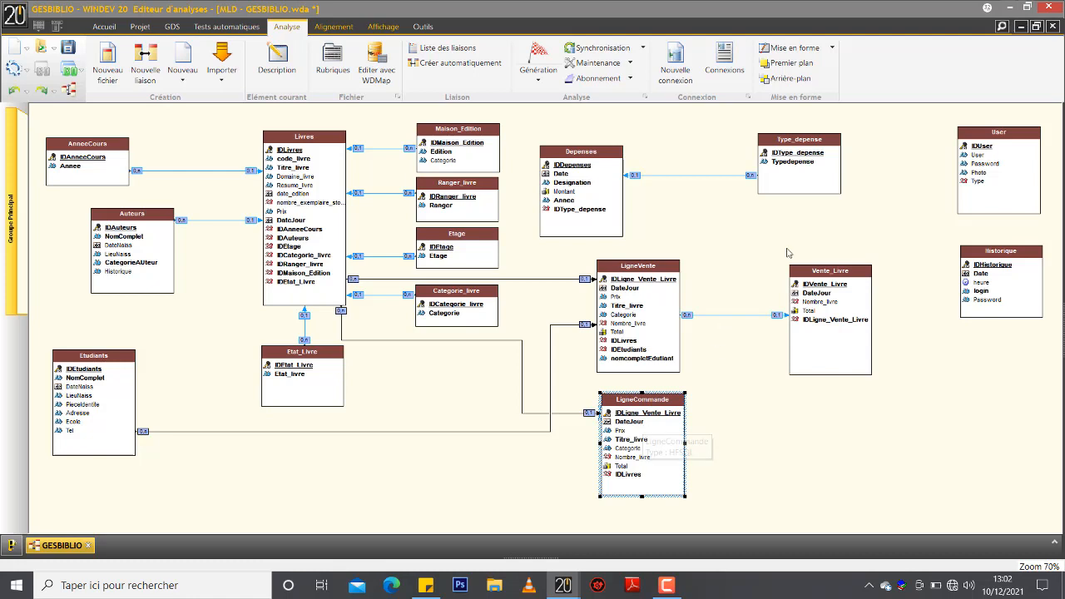
left_click(798, 335)
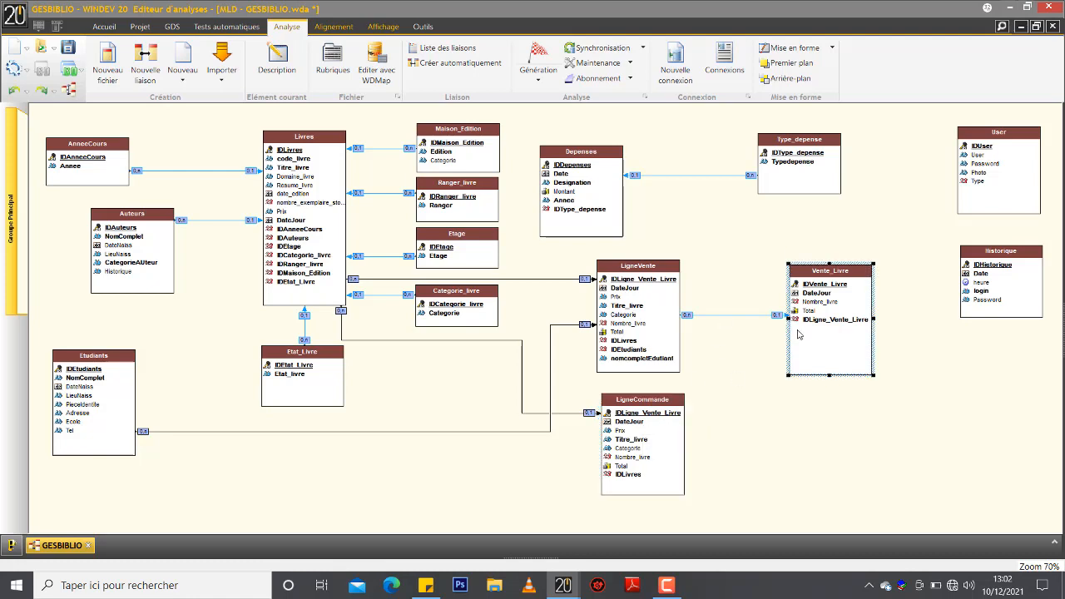
double_click(797, 335)
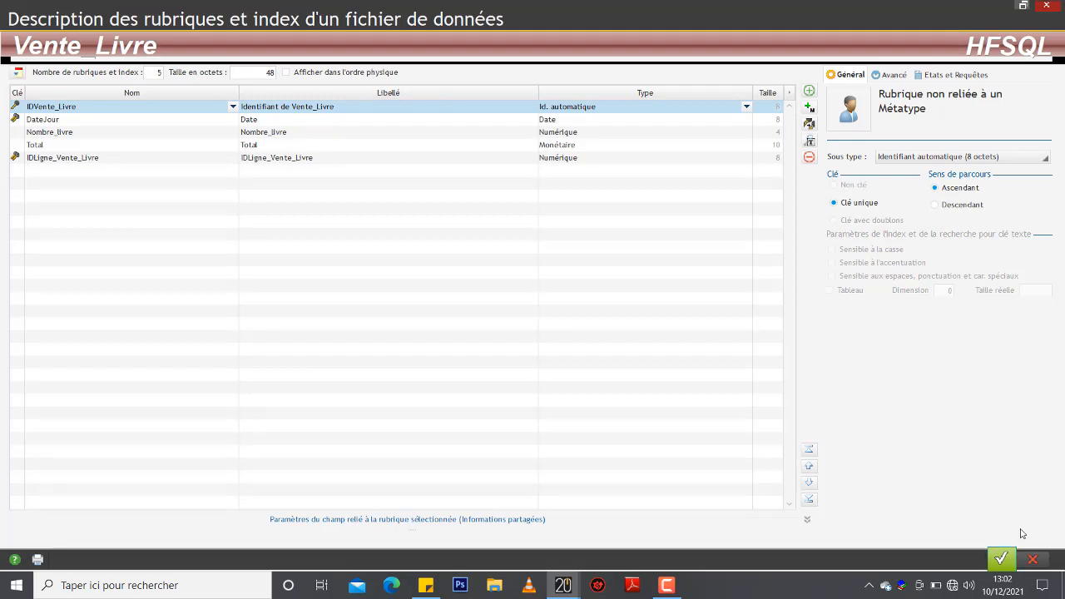
left_click(1036, 563)
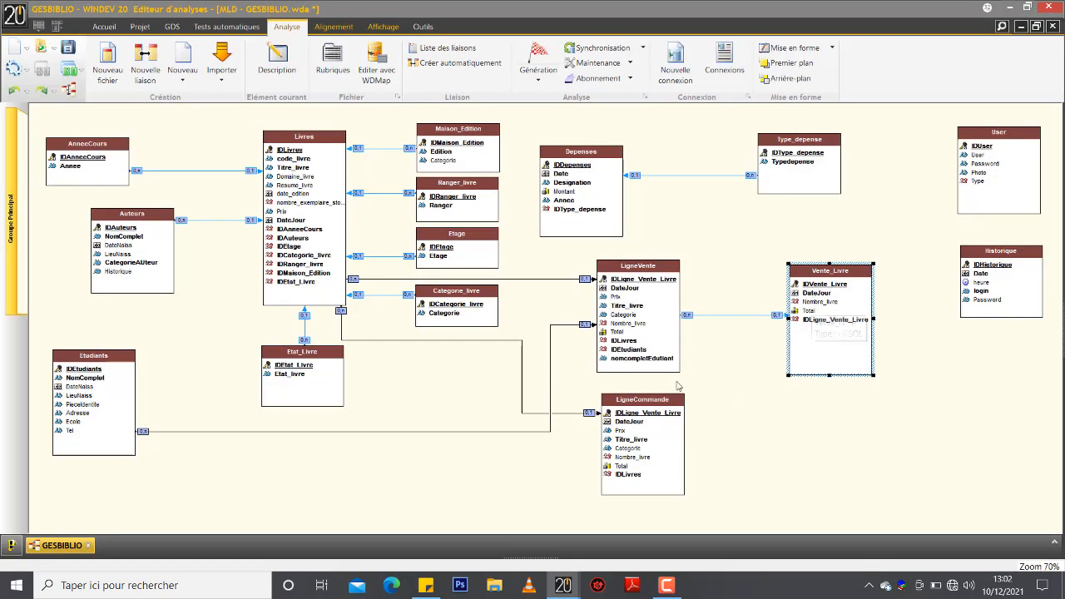
Check the fields, types and keys of the LigneCommande and Historique files, leaving both descriptions unmodified
left_click(653, 435)
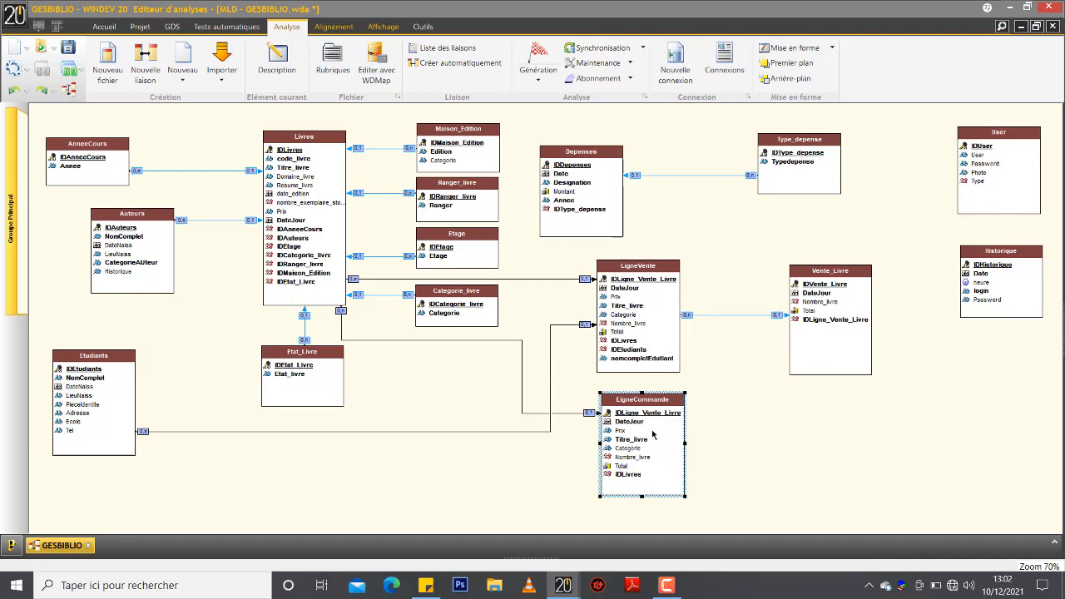
double_click(653, 434)
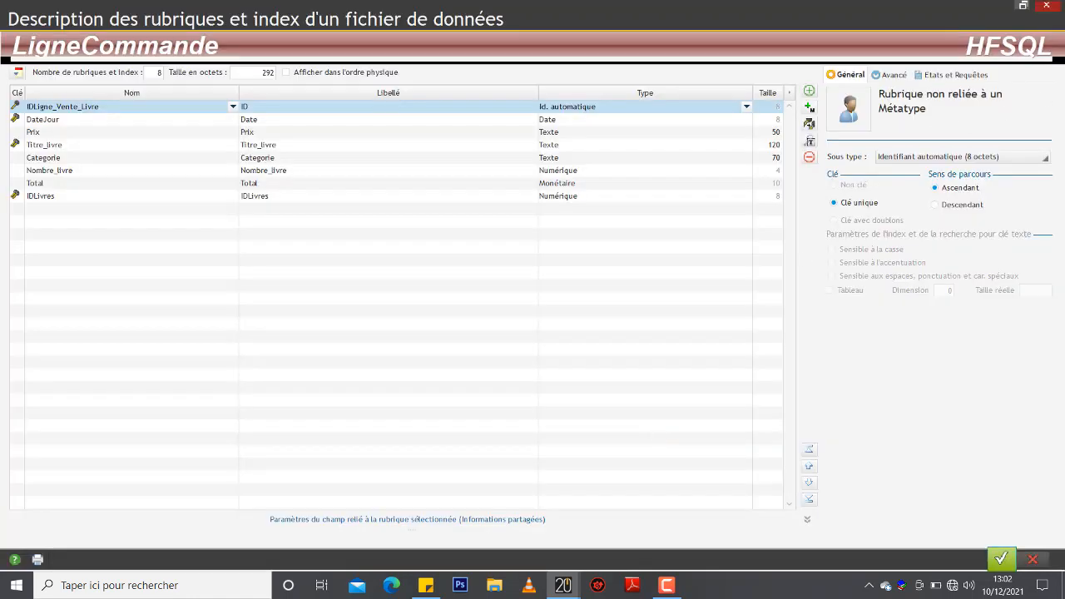
left_click(1047, 7)
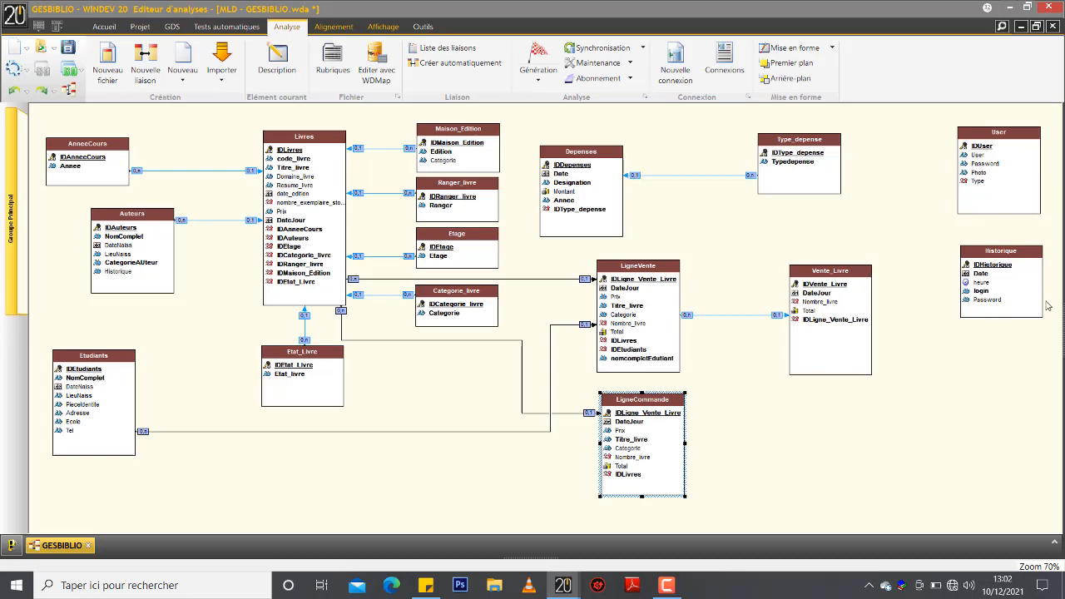
left_click(1001, 291)
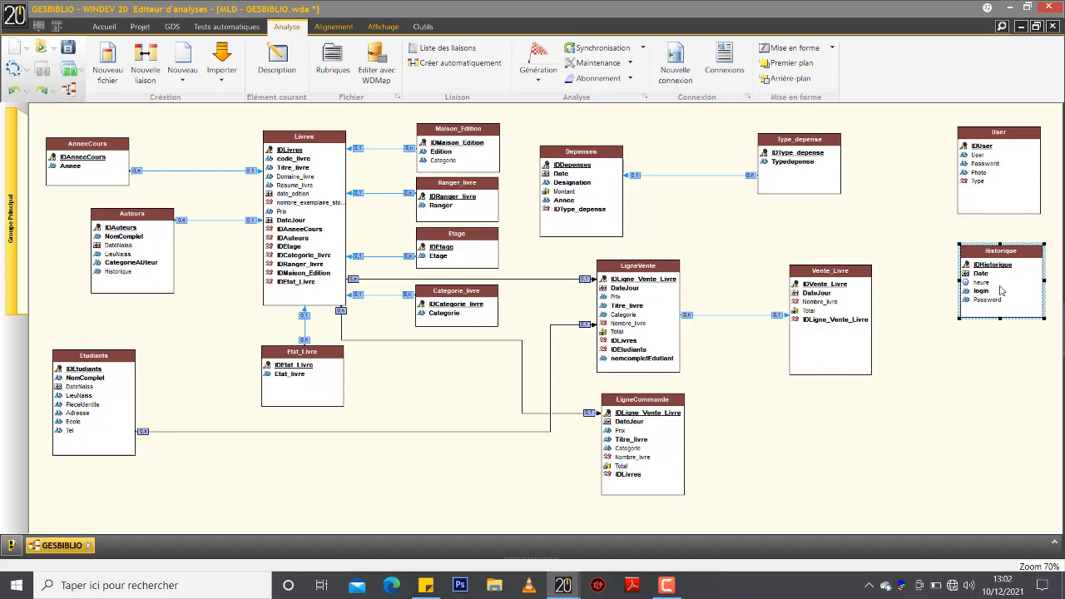
double_click(1002, 291)
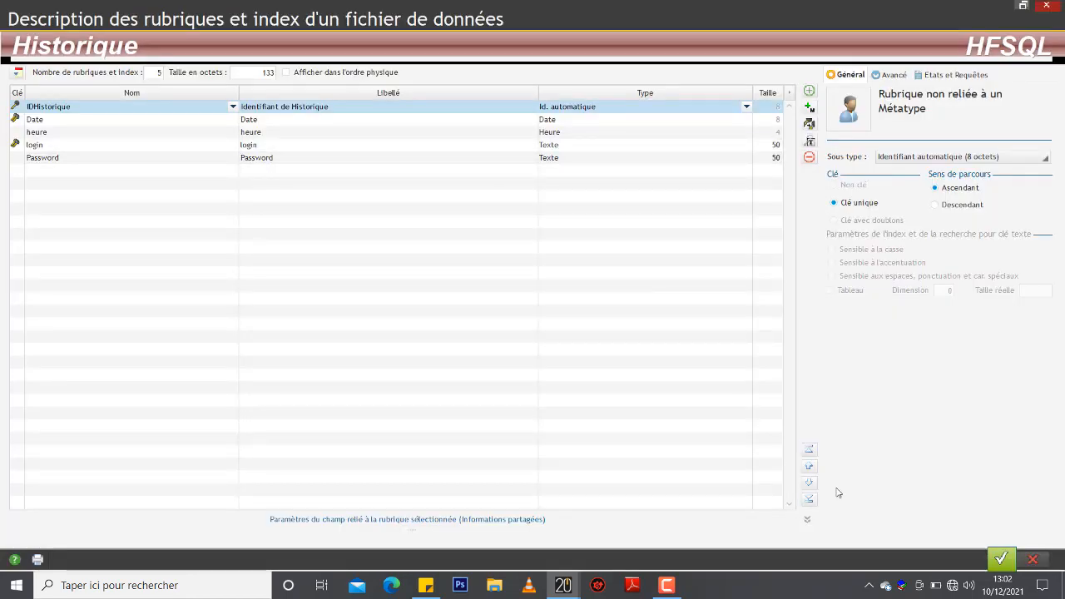
left_click(1039, 563)
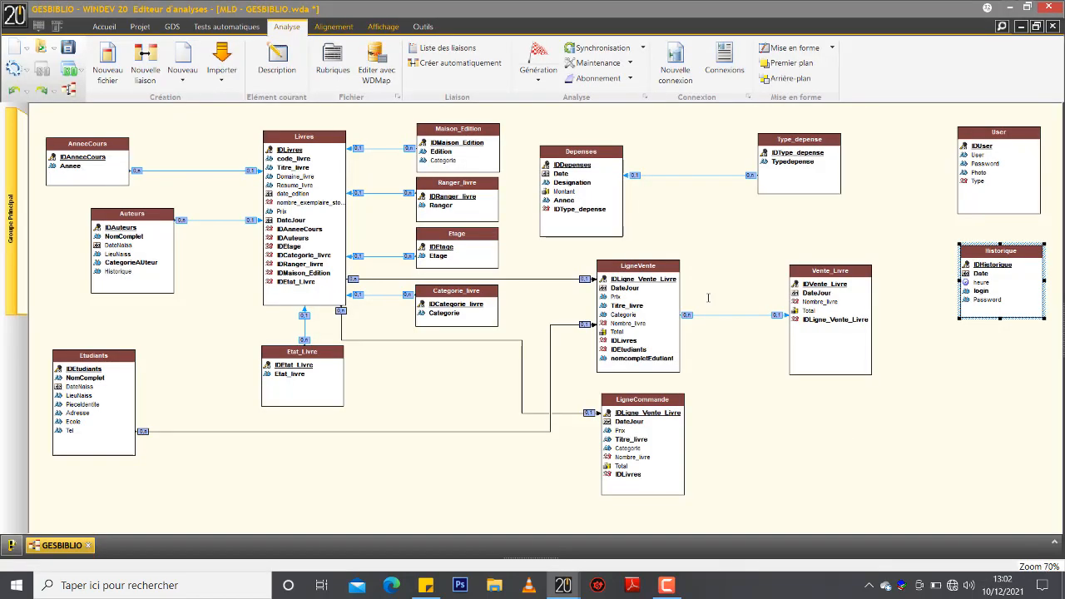
Set the linked input type of the User file's Password field to Mot de passe and validate the file description
left_click(979, 207)
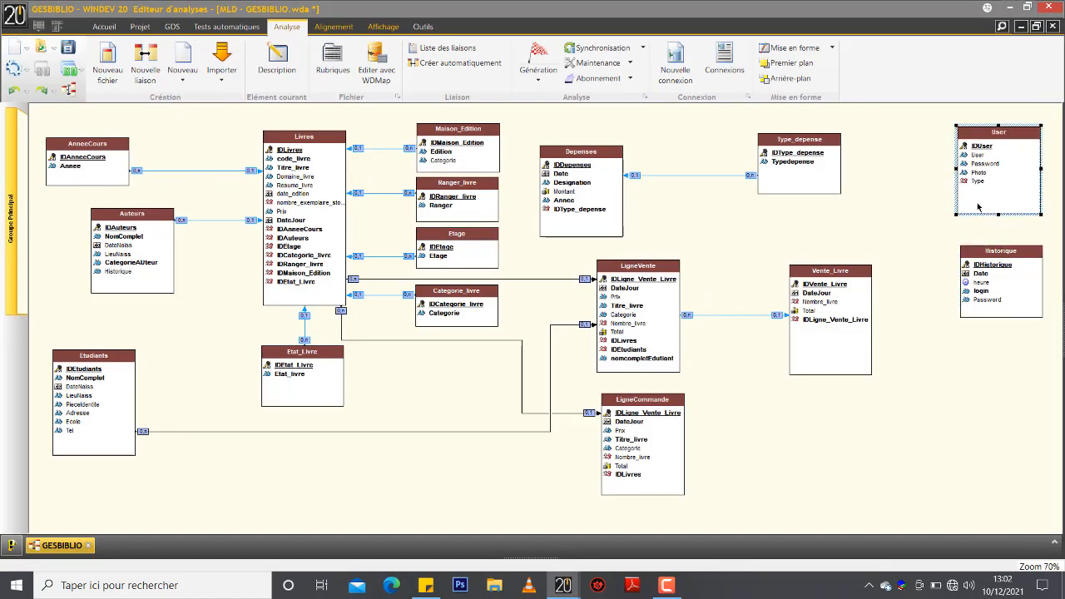
double_click(979, 208)
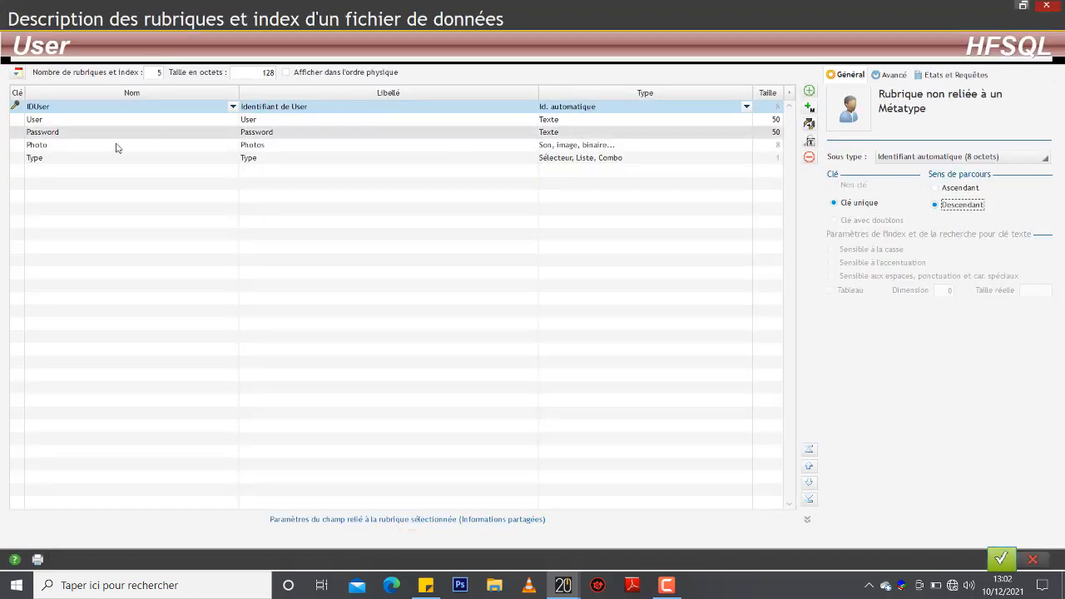
left_click(60, 135)
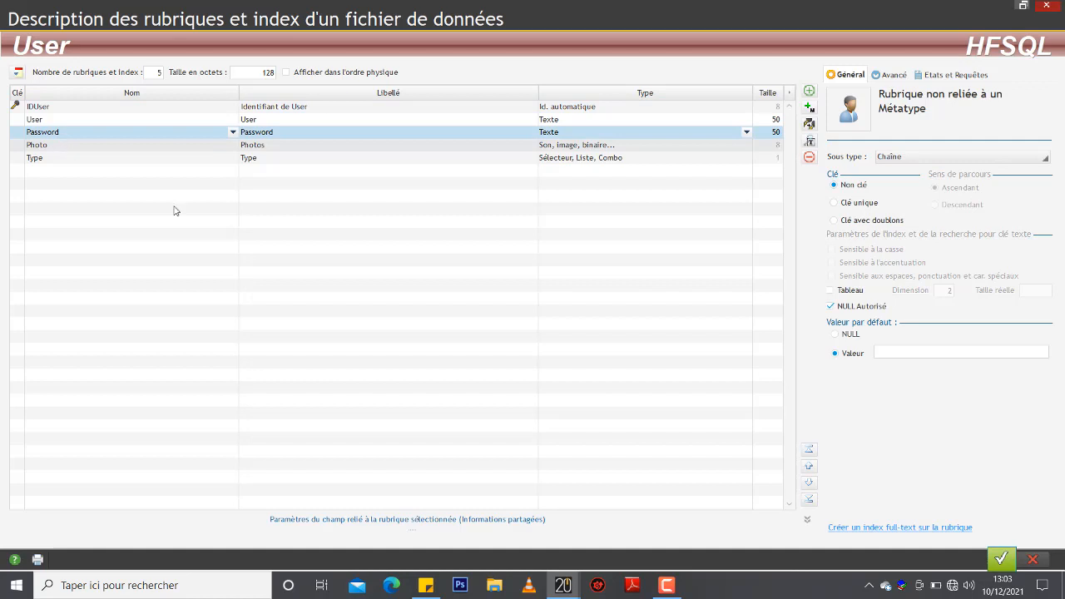
left_click(747, 133)
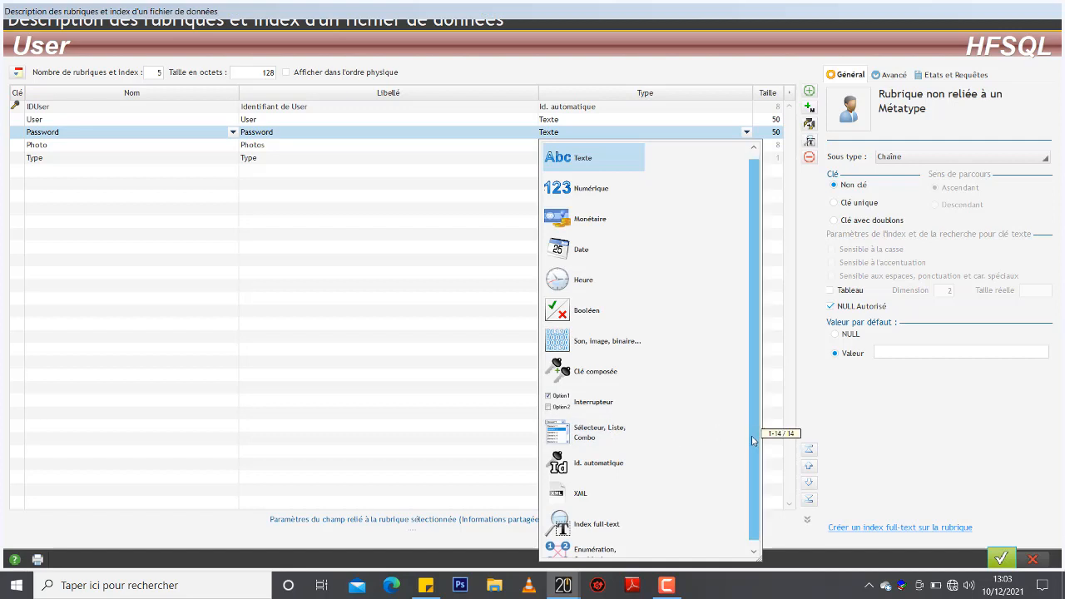
left_click_drag(750, 426, 749, 474)
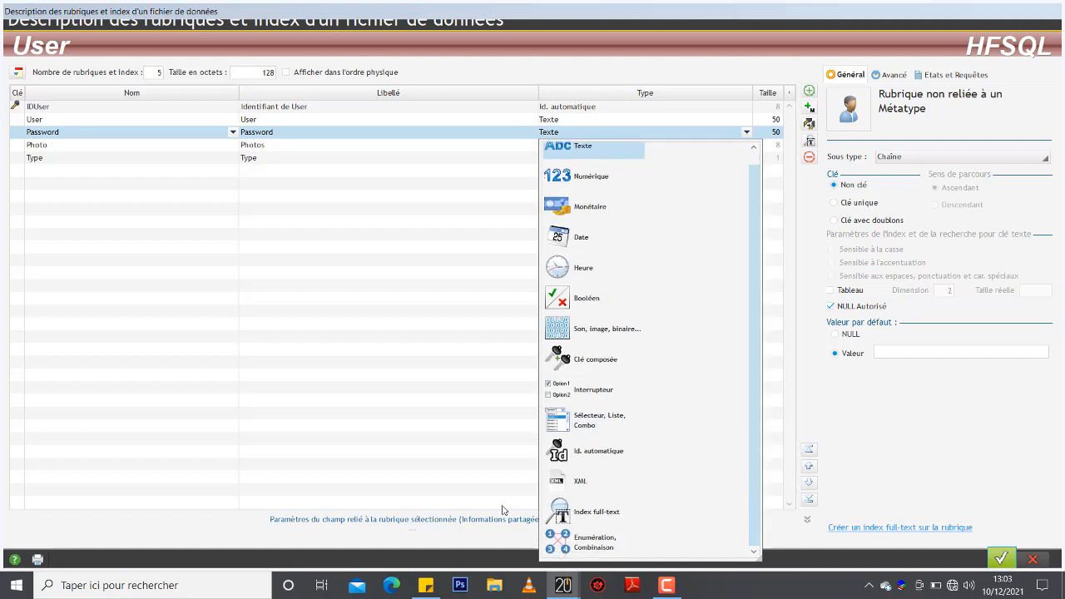
left_click(448, 534)
left_click(454, 525)
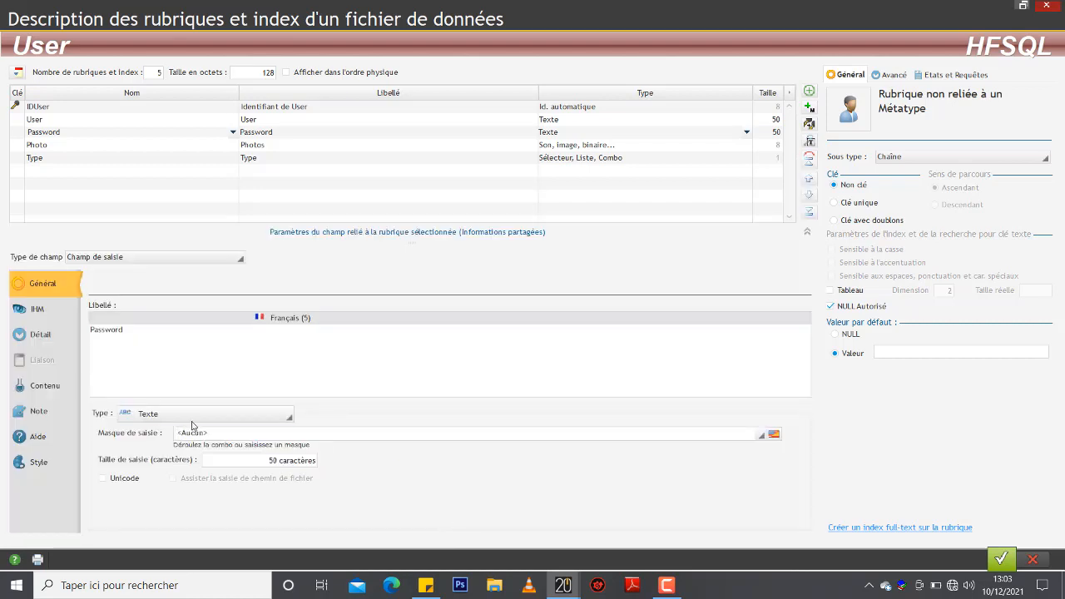
left_click(185, 424)
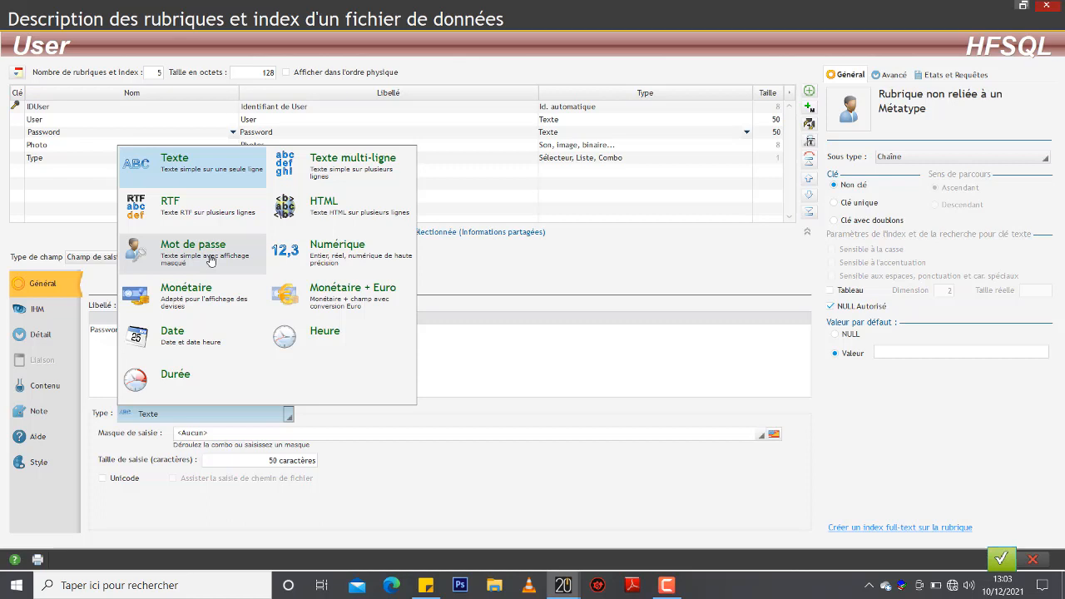
left_click(210, 261)
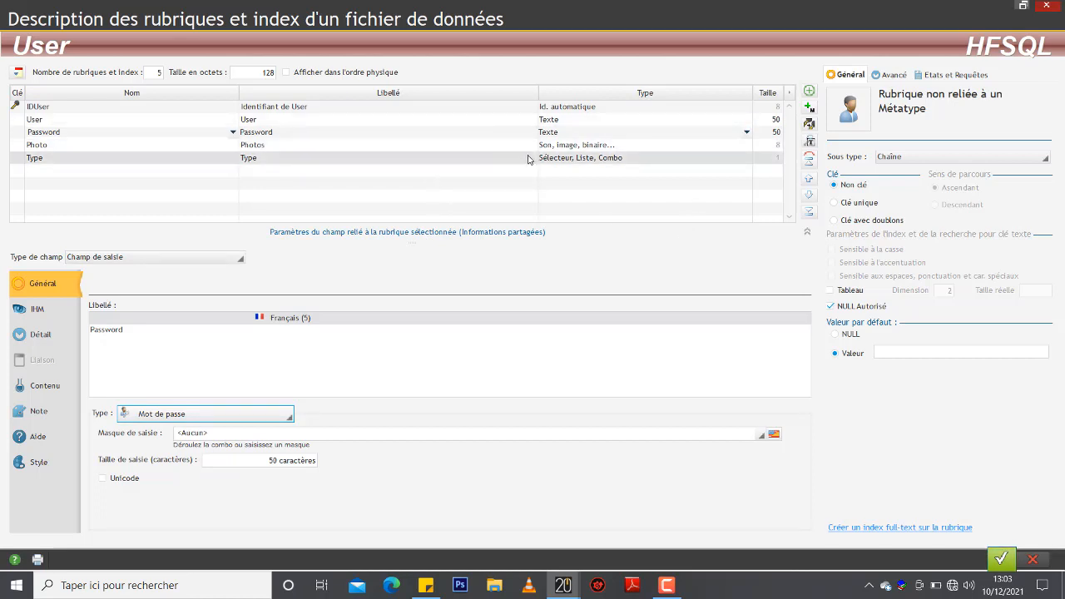
left_click(1004, 559)
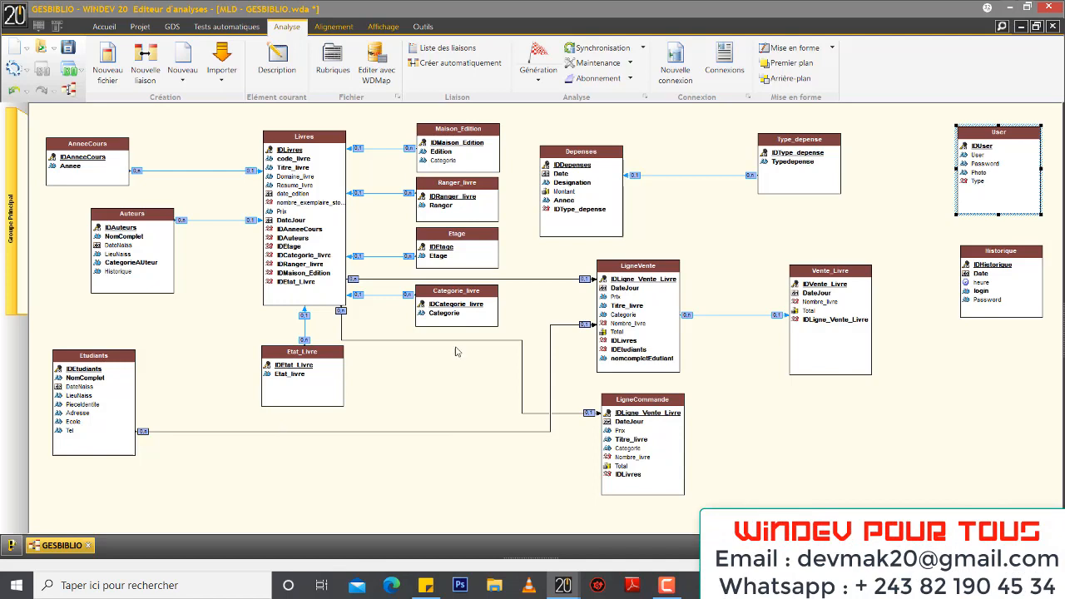
Inspect the selector options defined for the User file's Type field, then close the description without changes
double_click(1020, 154)
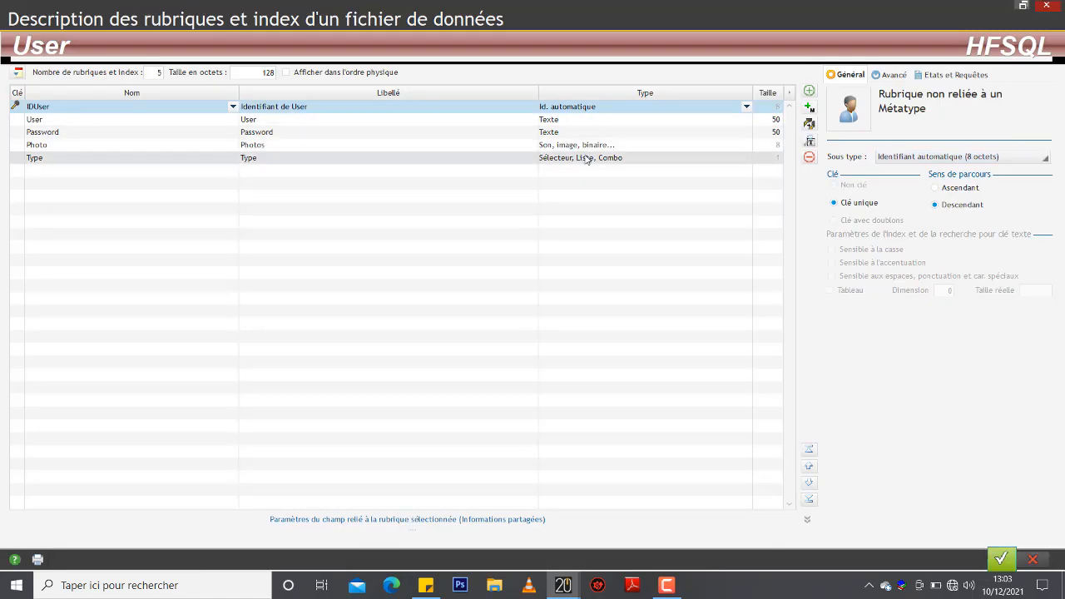
left_click(342, 156)
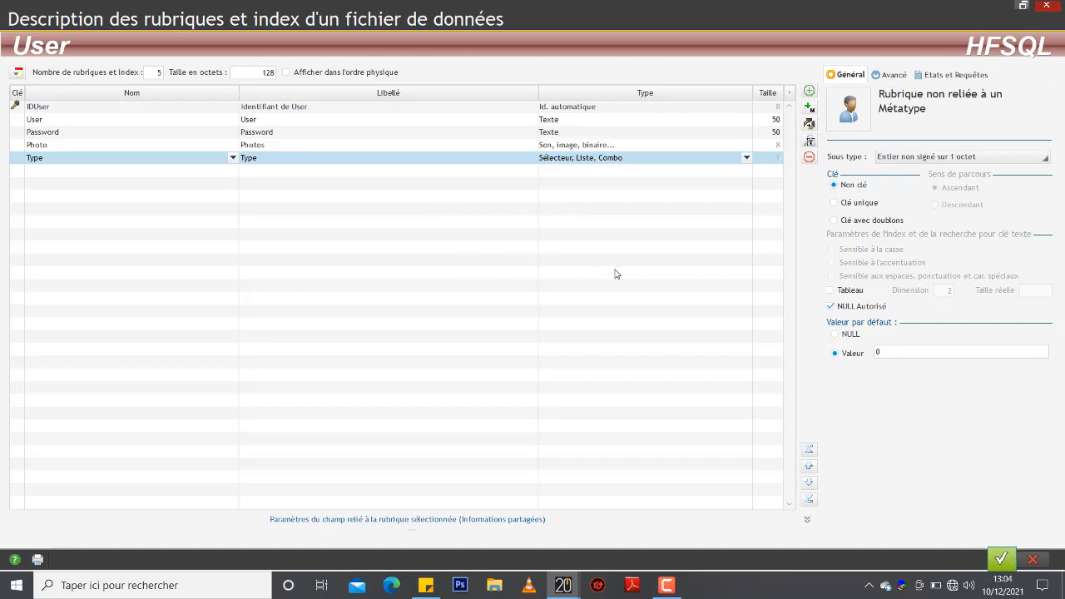
left_click(478, 521)
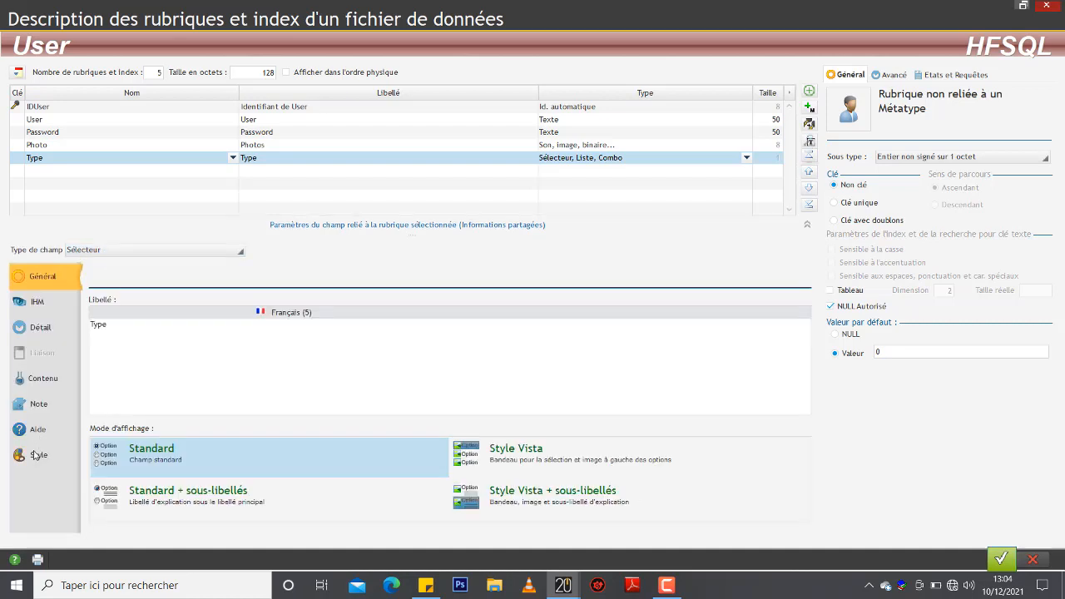
left_click(38, 388)
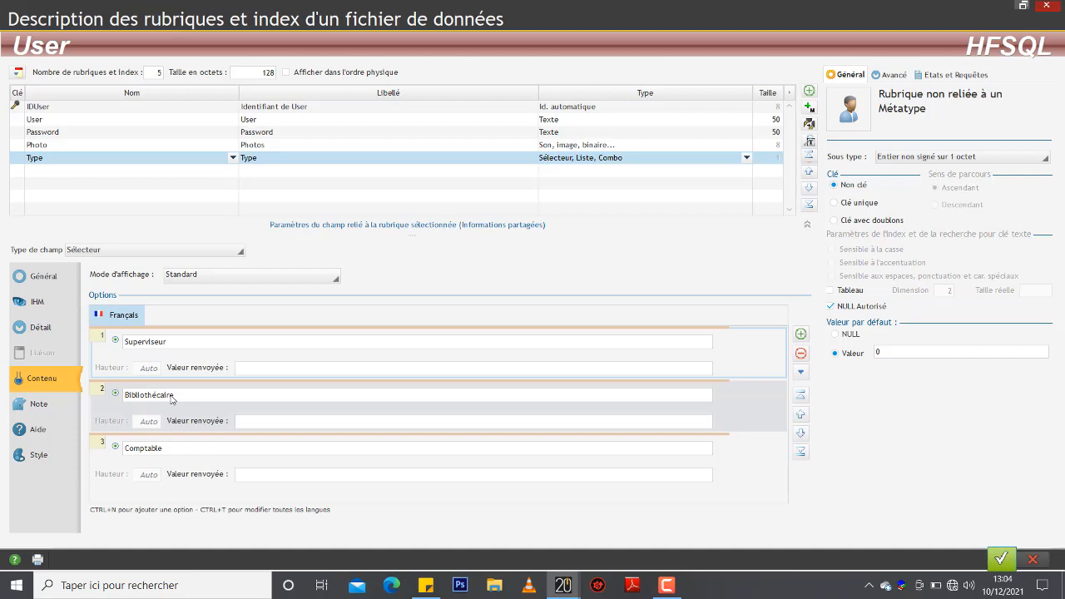
left_click(155, 450)
left_click(154, 450)
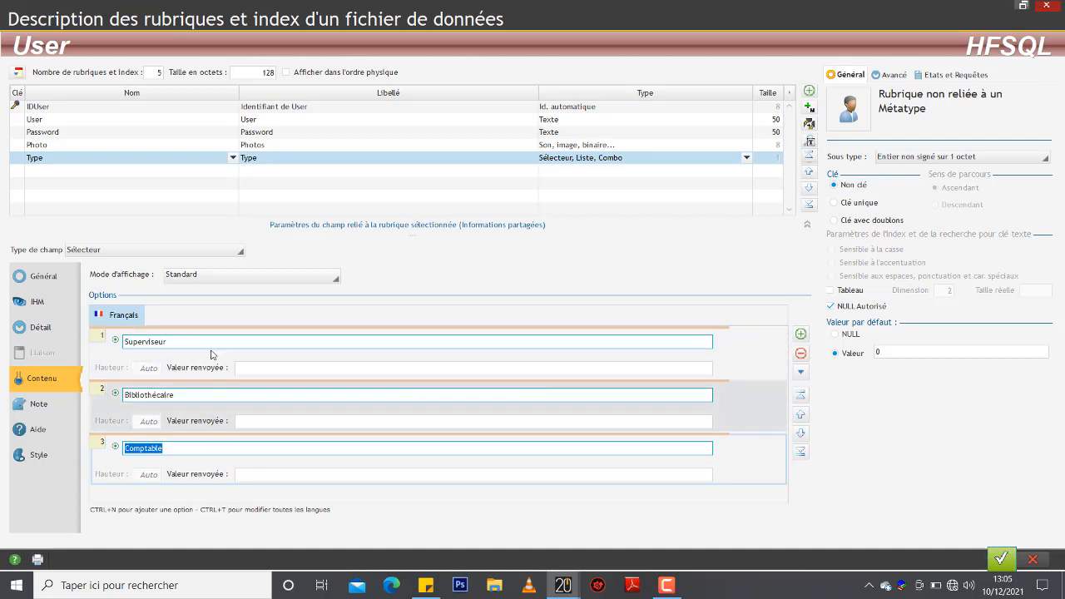
left_click(1041, 566)
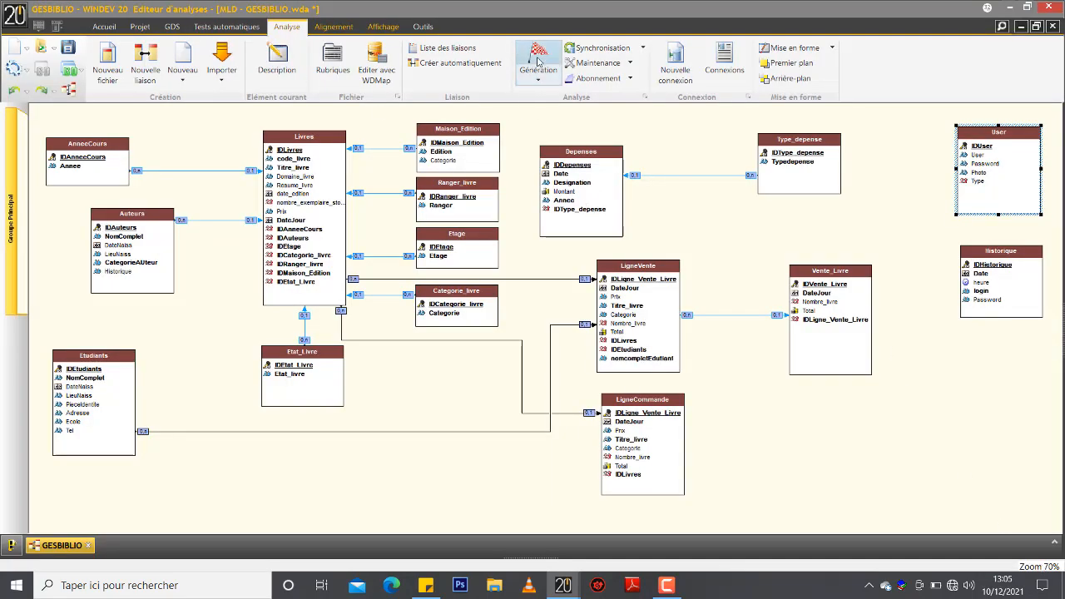
Generate the GESBIBLIO analysis
left_click(539, 61)
left_click(681, 592)
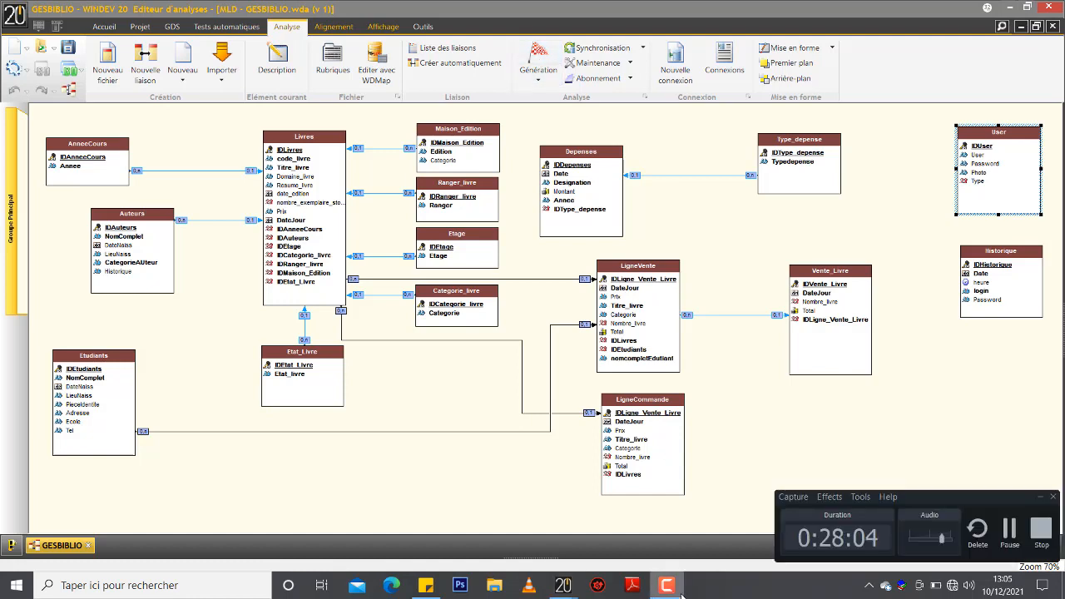
left_click(681, 594)
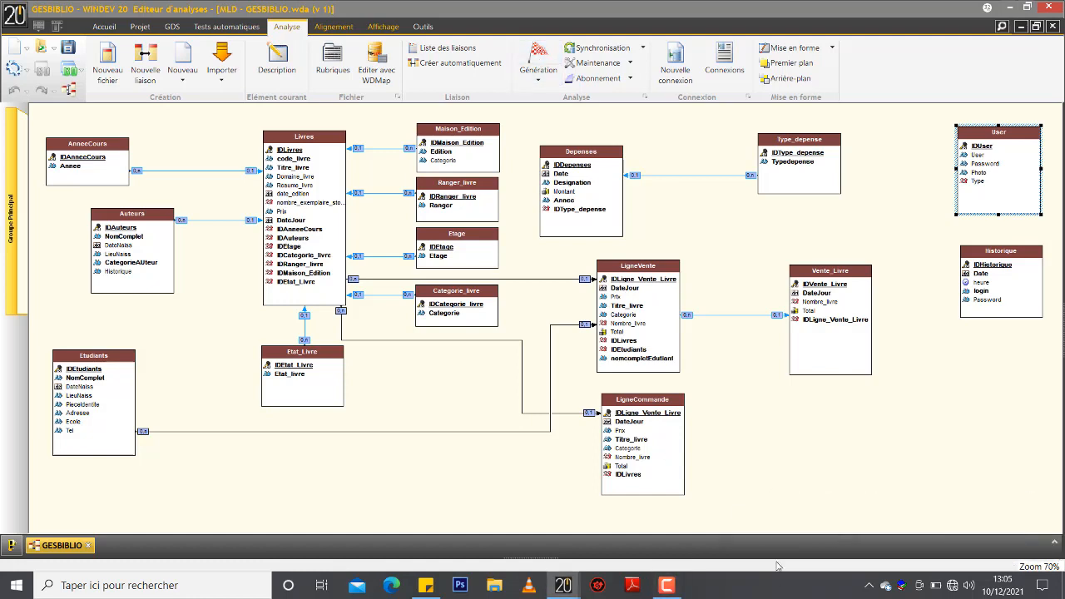